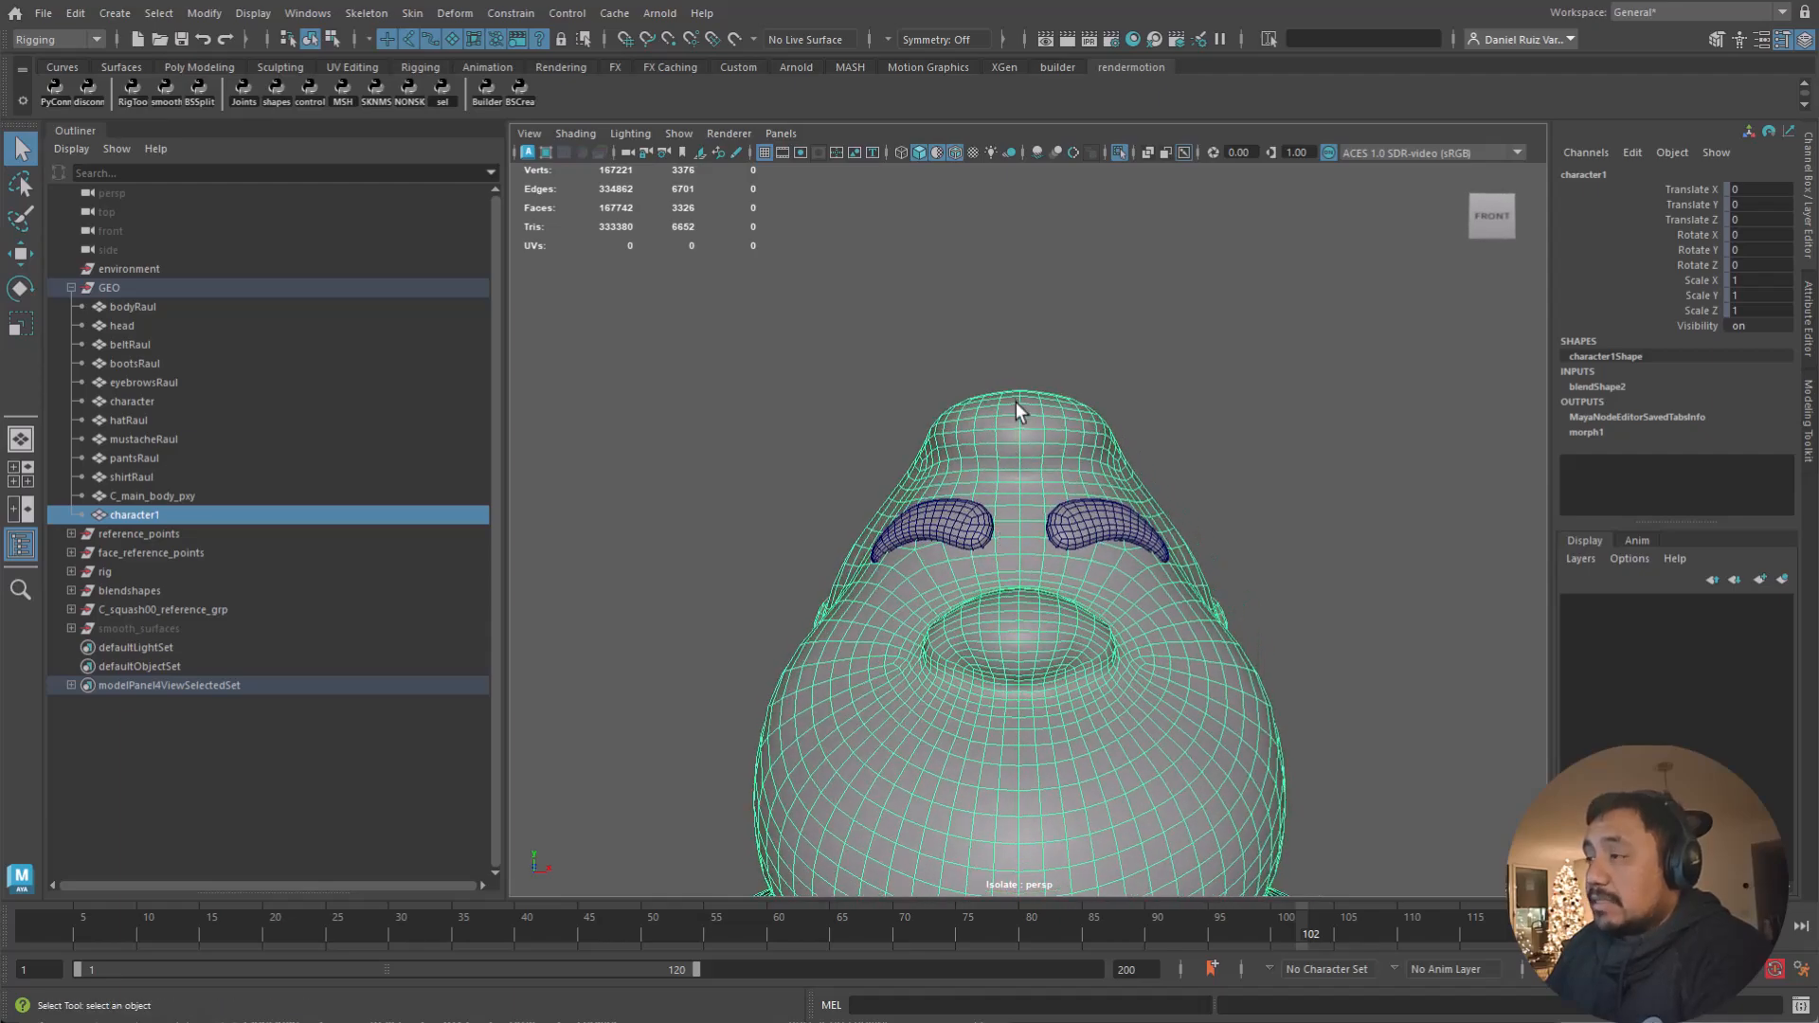
Step: Examine how the eyebrows sit on the character1 head mesh from several angles, selecting each mesh to check it
alt+drag(1001, 702, 1004, 599)
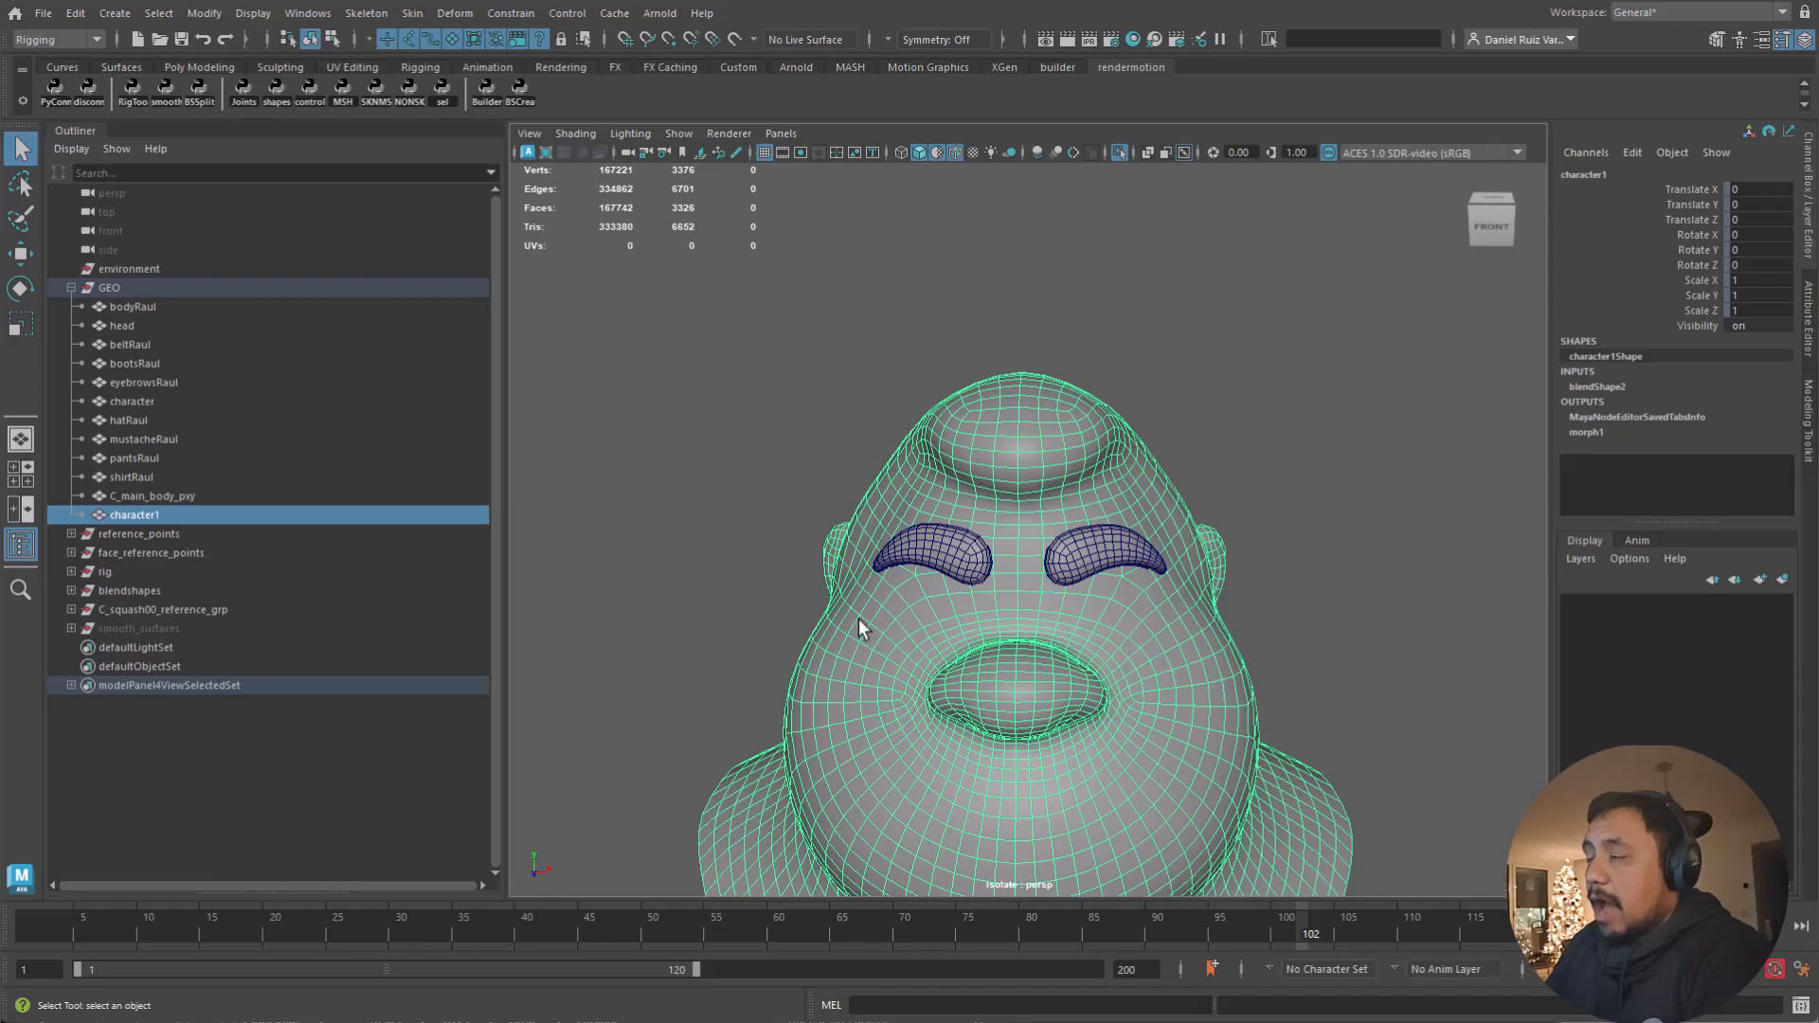
alt+drag(957, 555, 1068, 588)
alt+right_drag(1068, 588, 1026, 589)
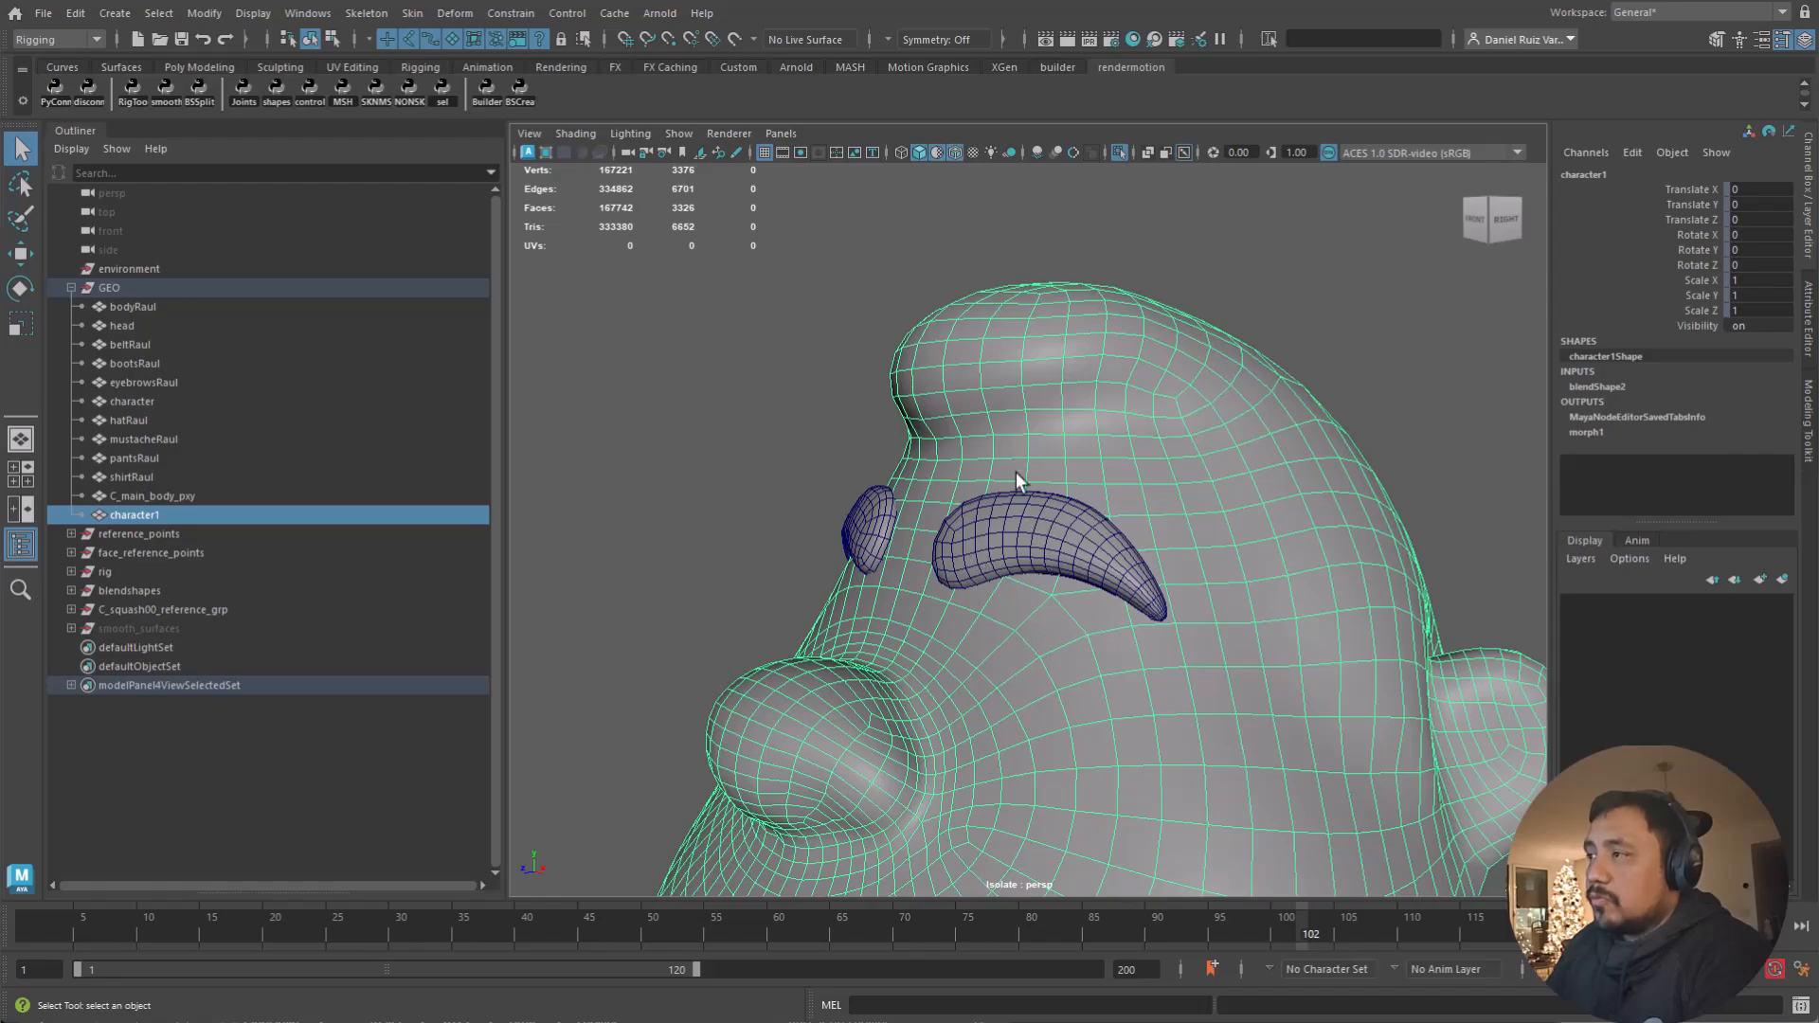
alt+drag(1007, 568, 1078, 560)
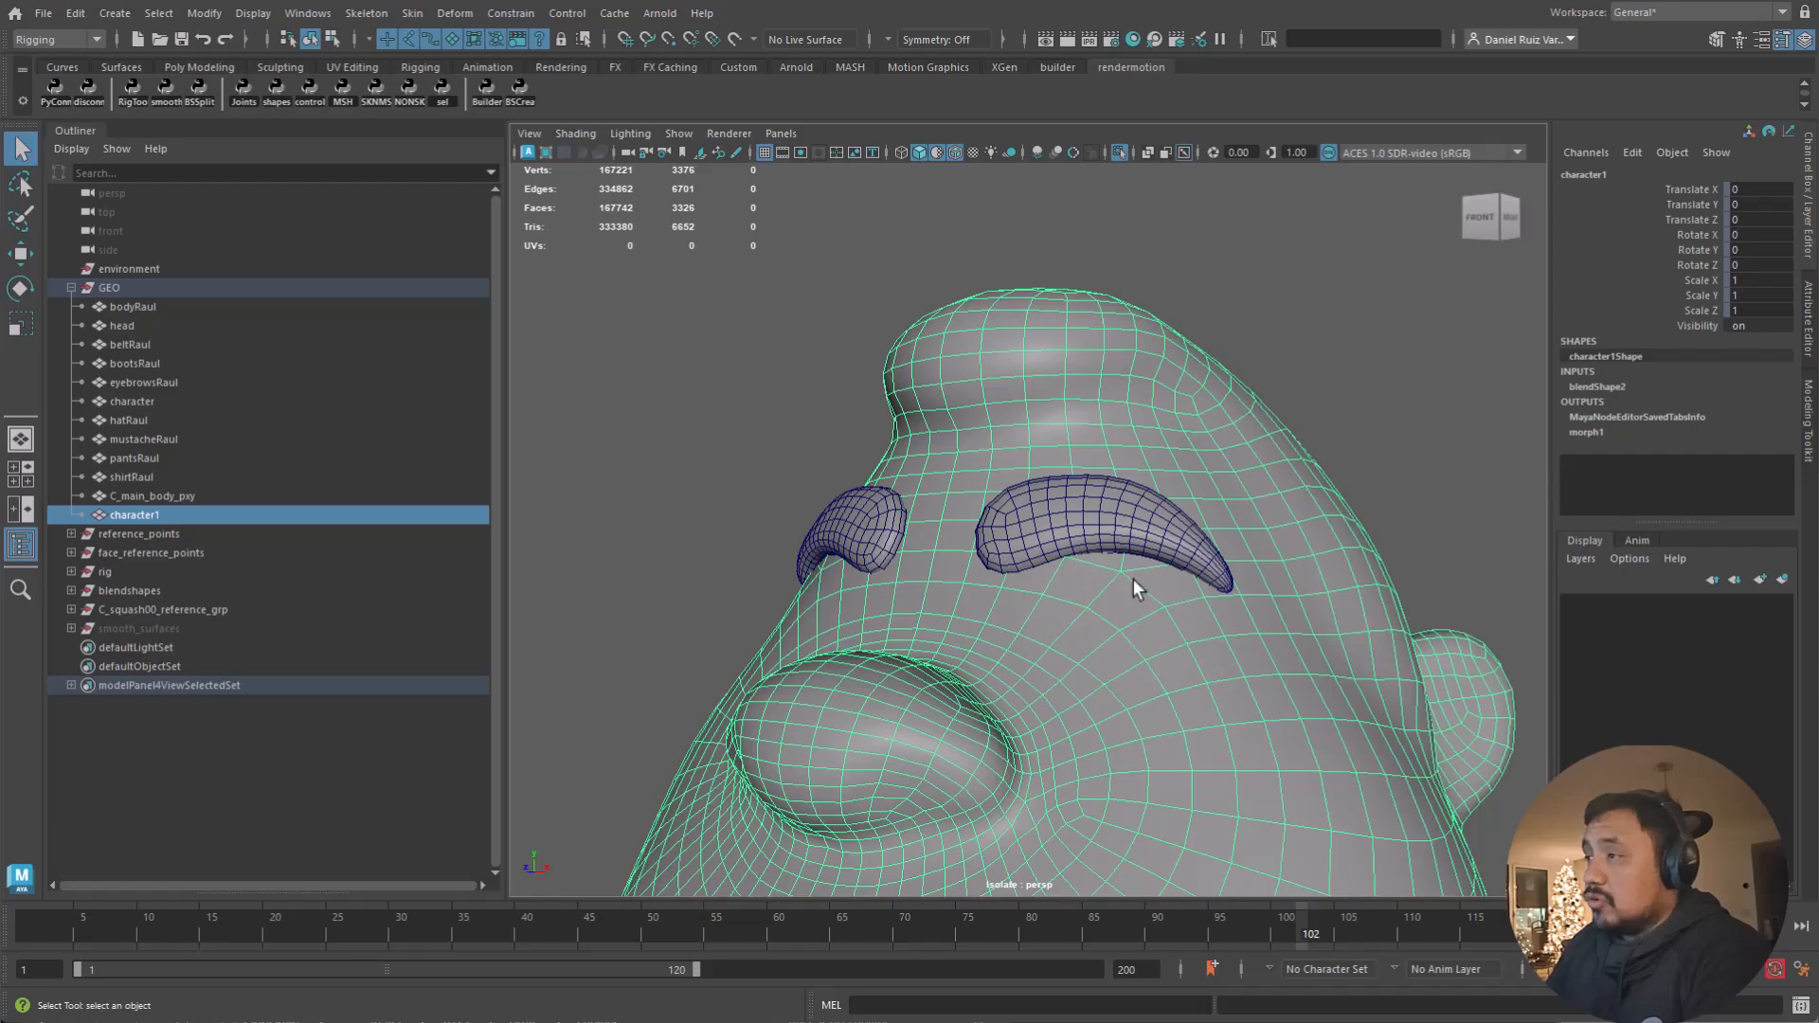
alt+drag(1105, 576, 1079, 566)
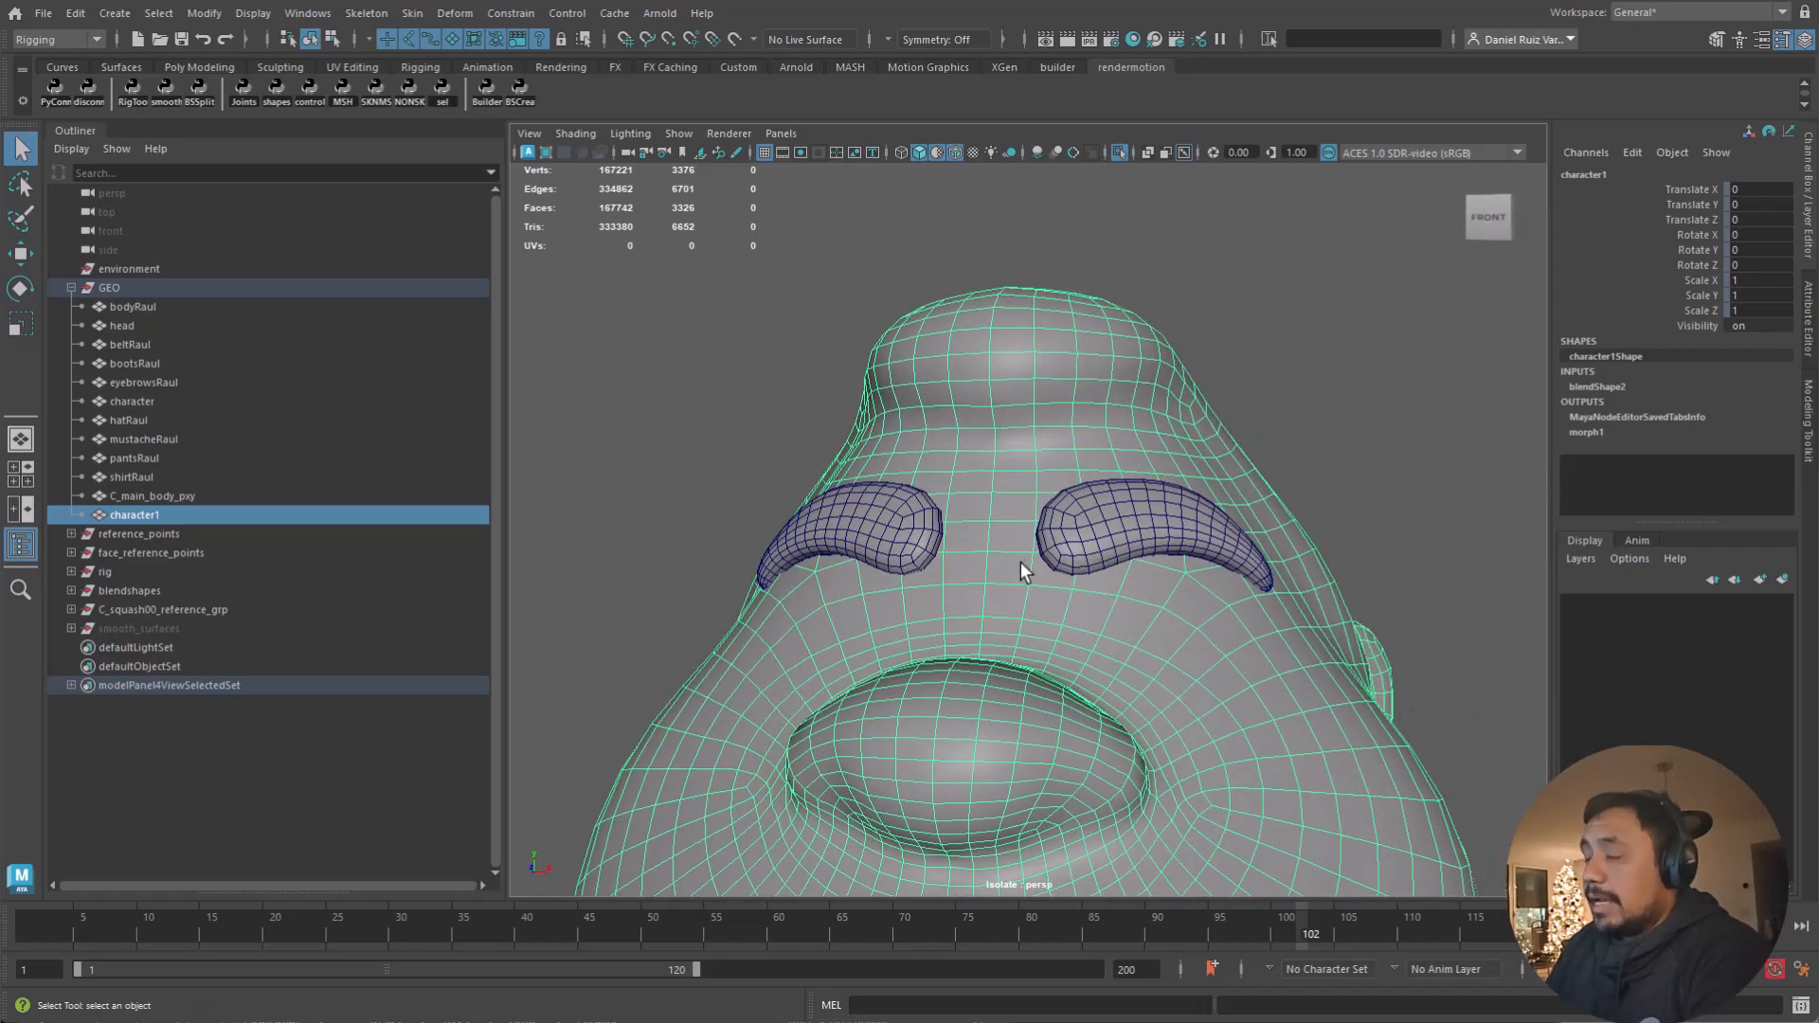
shift+click(1118, 510)
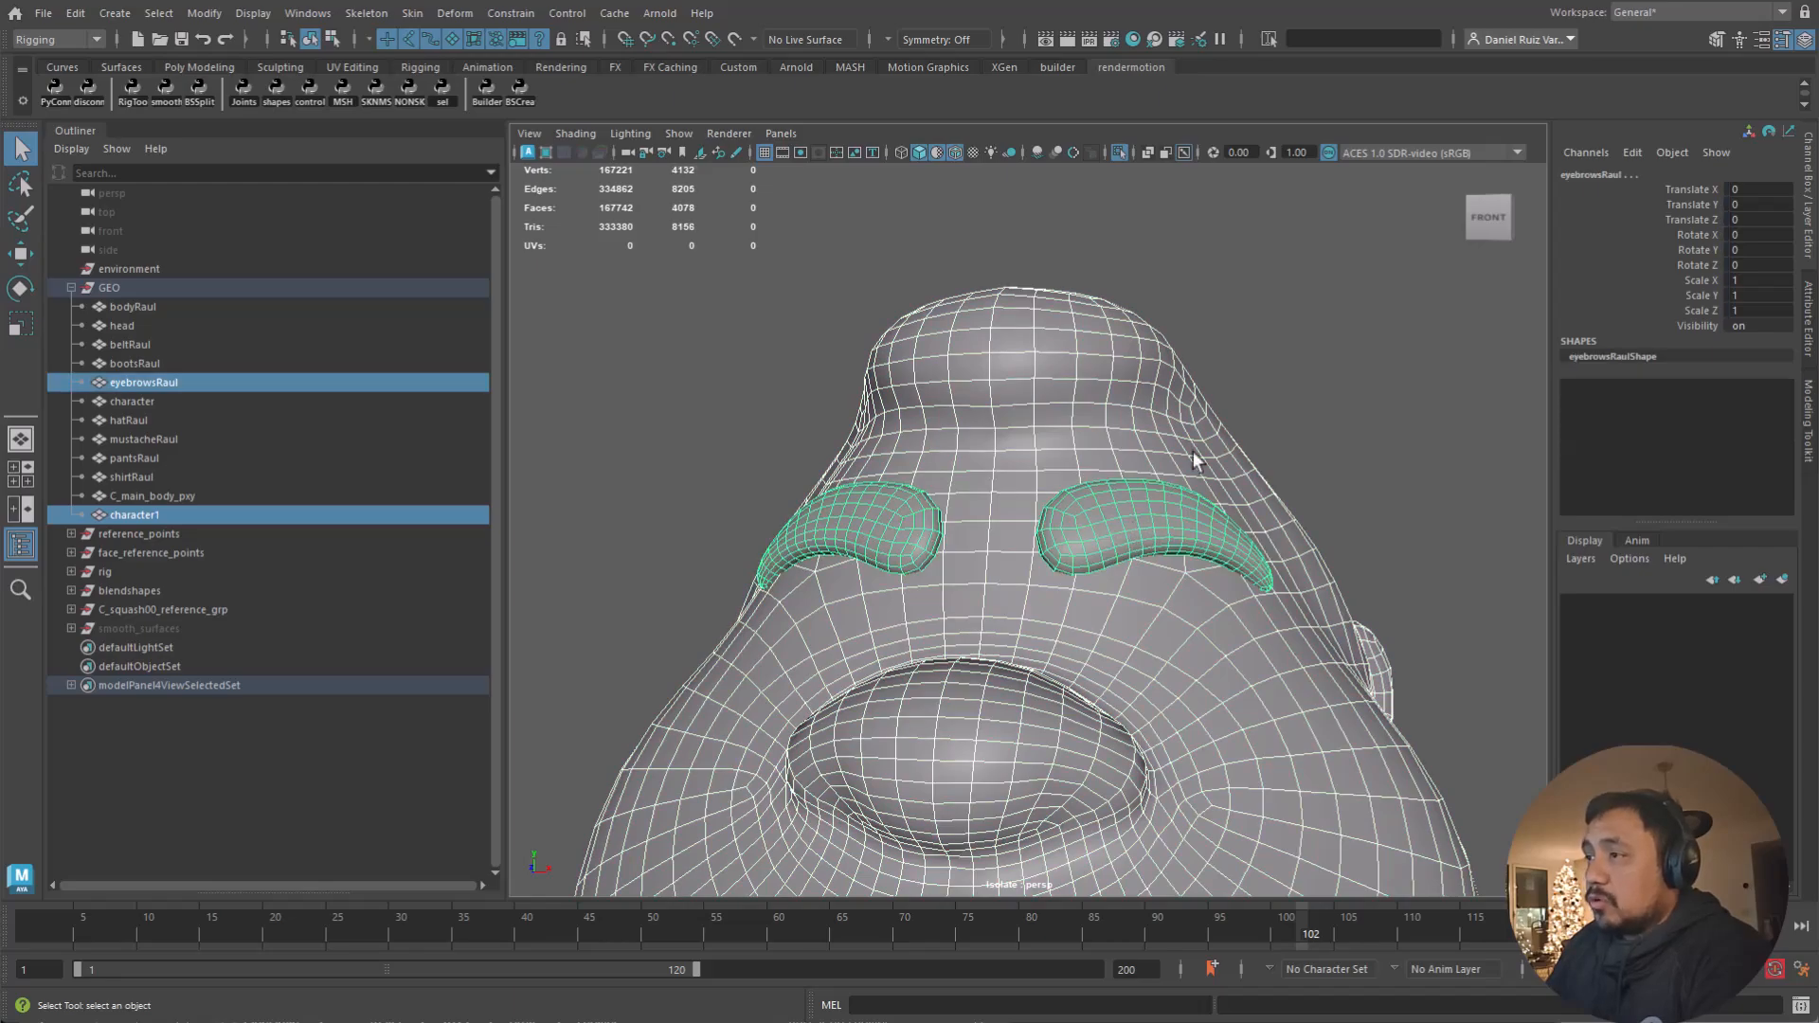
click(1268, 386)
click(1146, 533)
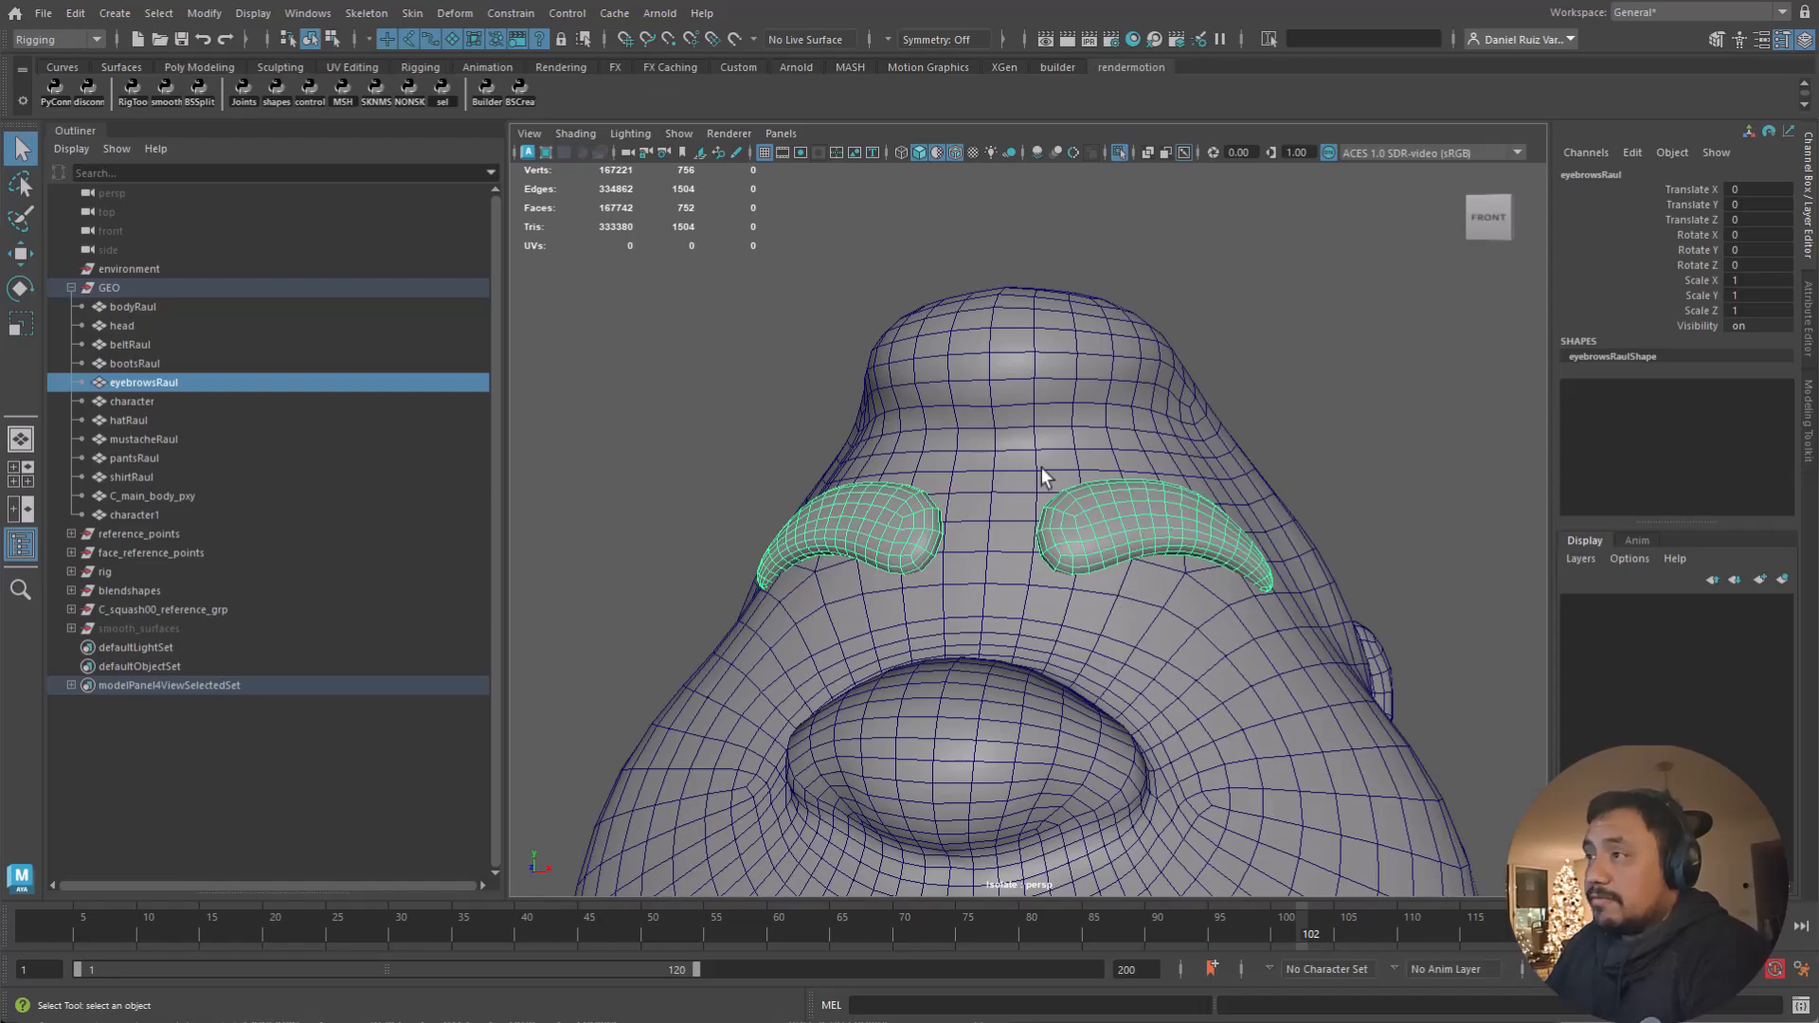
click(1125, 616)
key(f)
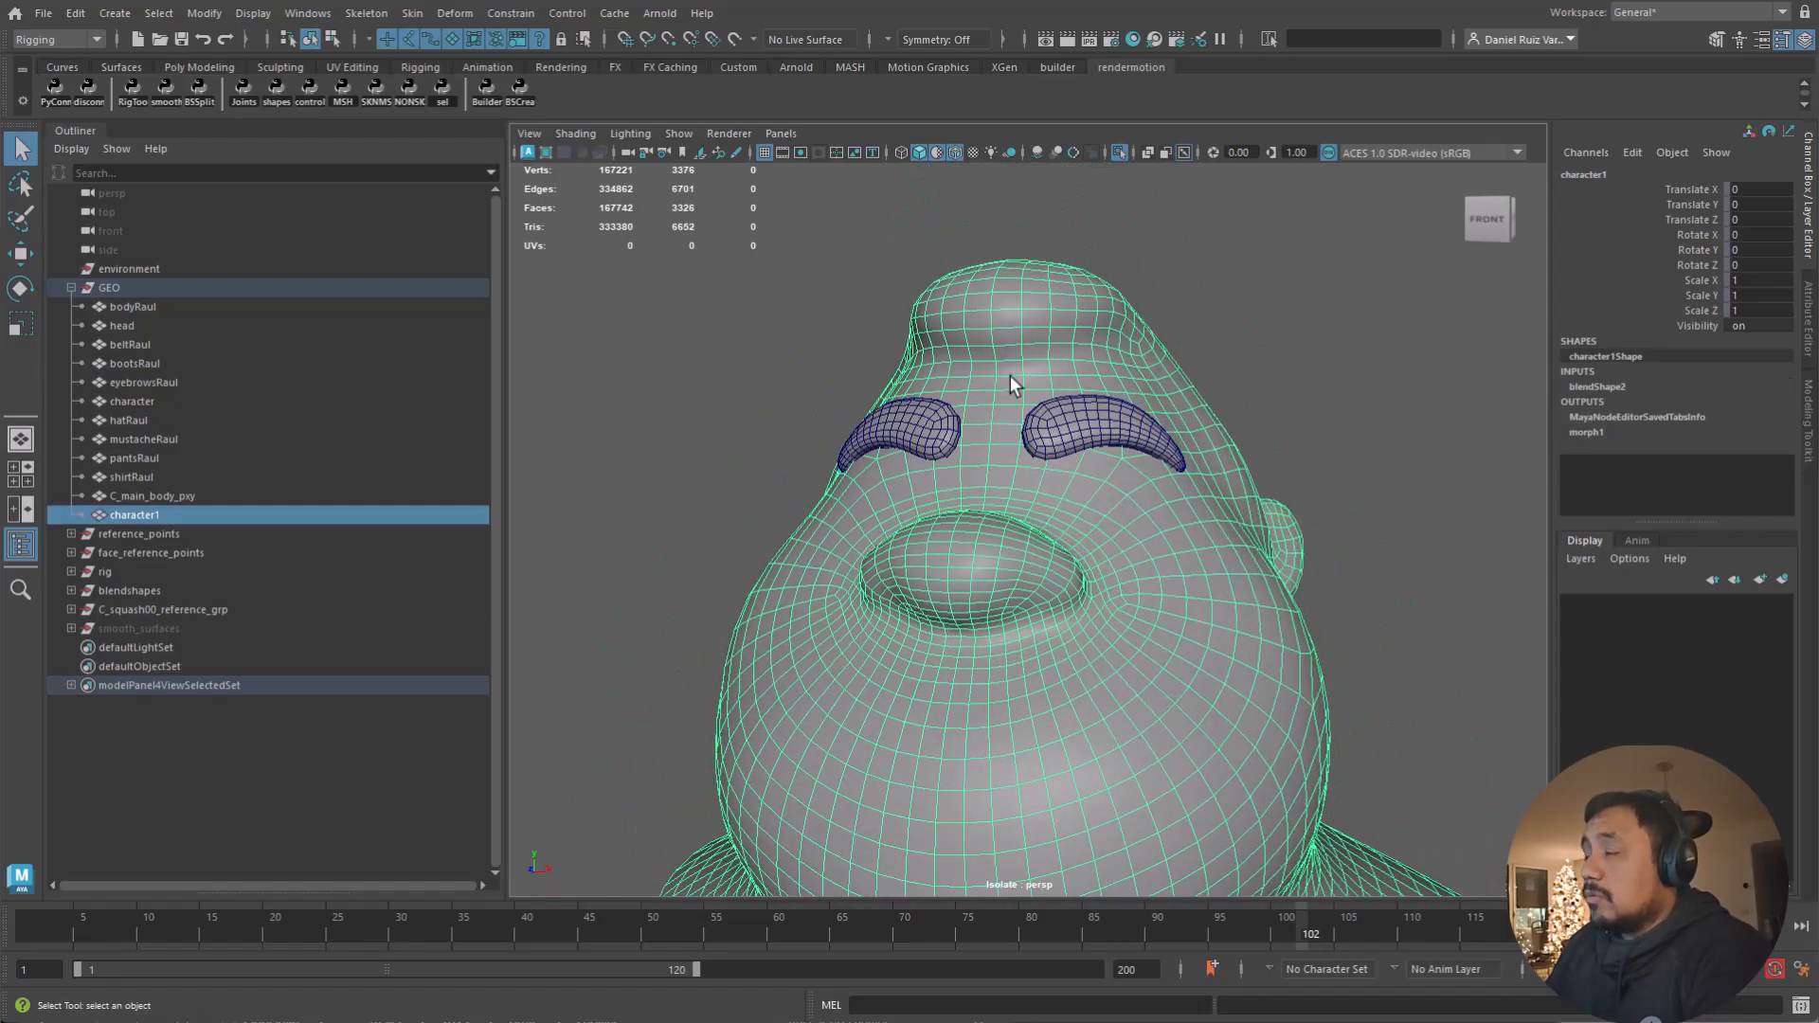
alt+drag(986, 520, 935, 539)
click(140, 328)
click(163, 517)
Step: Duplicate the eyebrowsRaul mesh and unparent the copy together with character1 out of the GEO group
click(957, 471)
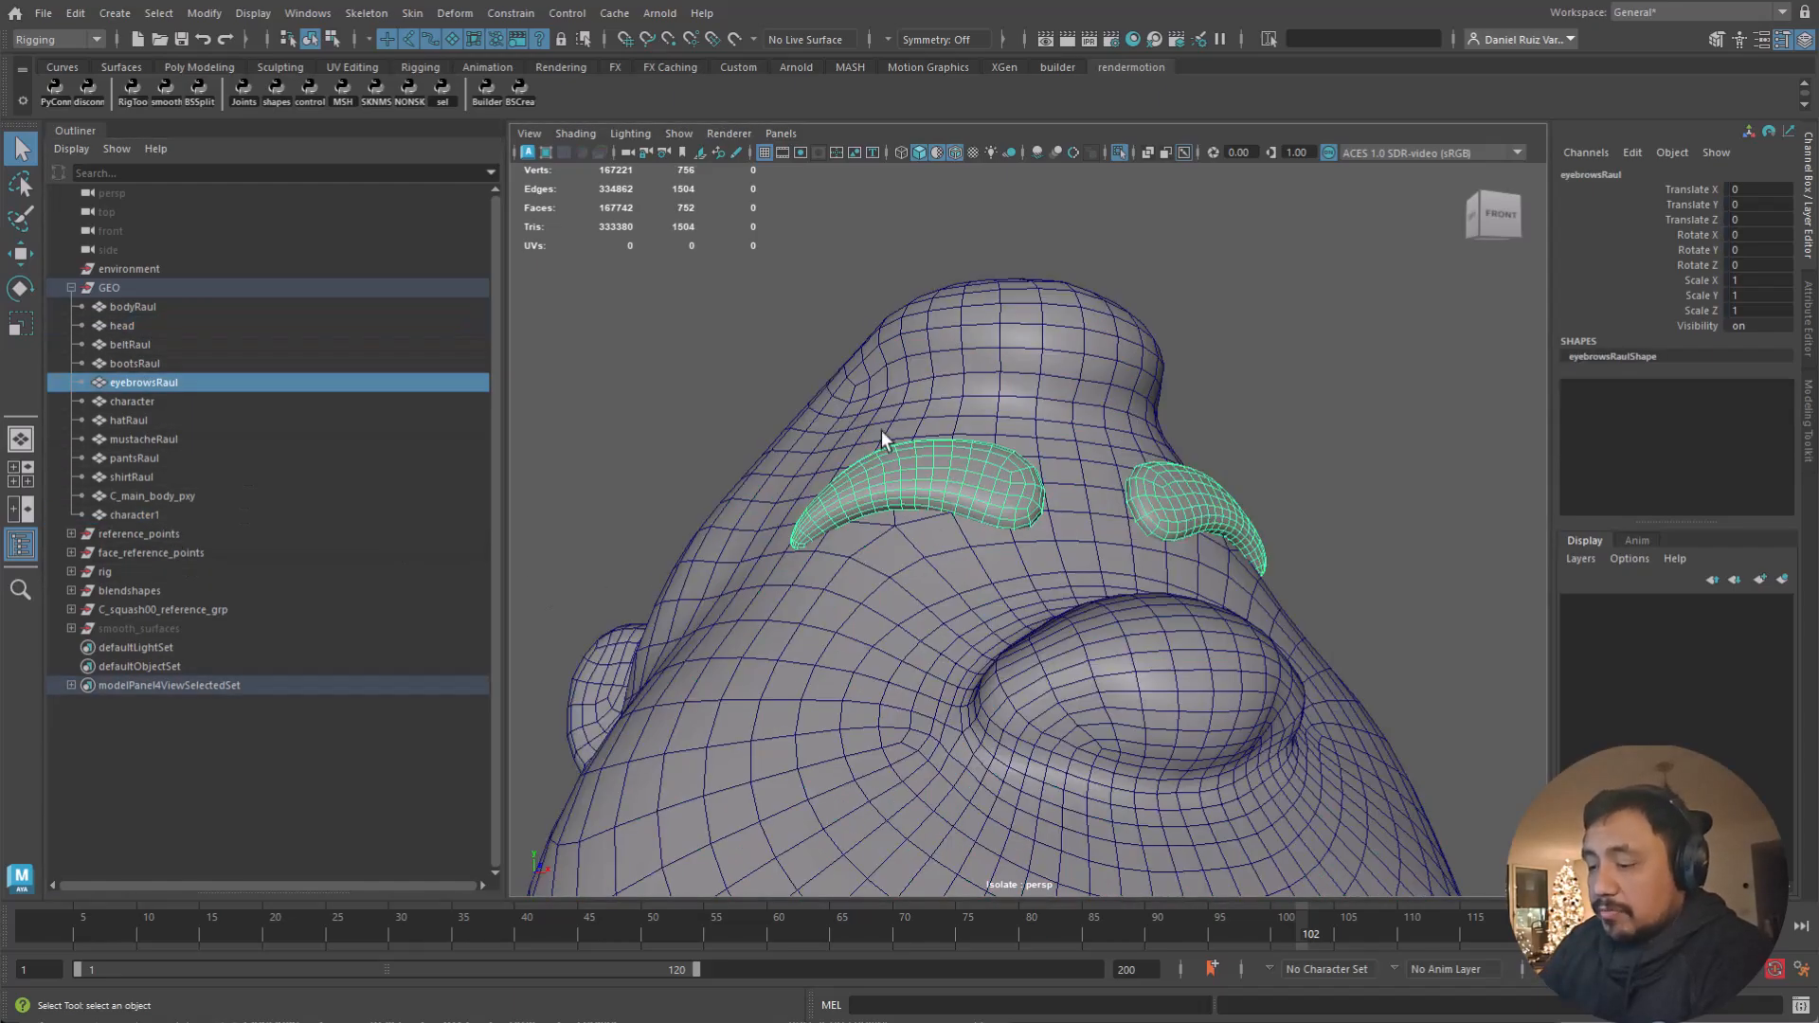
key(ctrl+d)
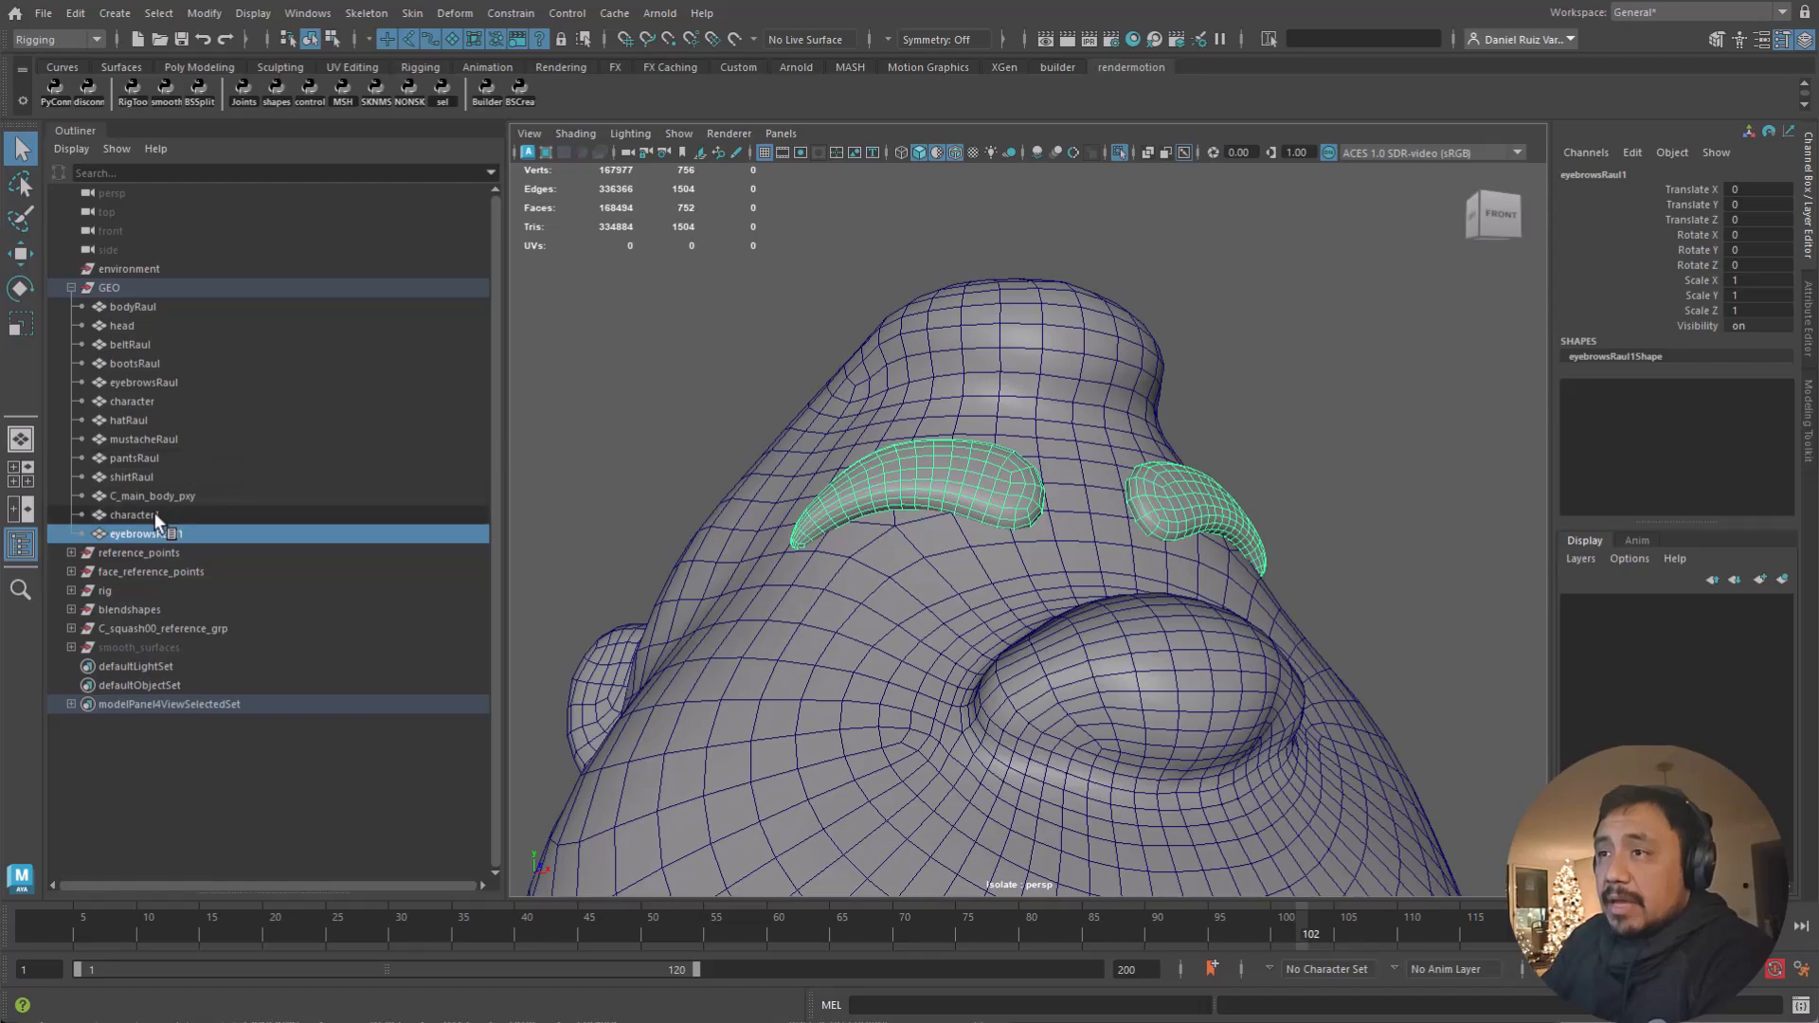
ctrl+click(197, 516)
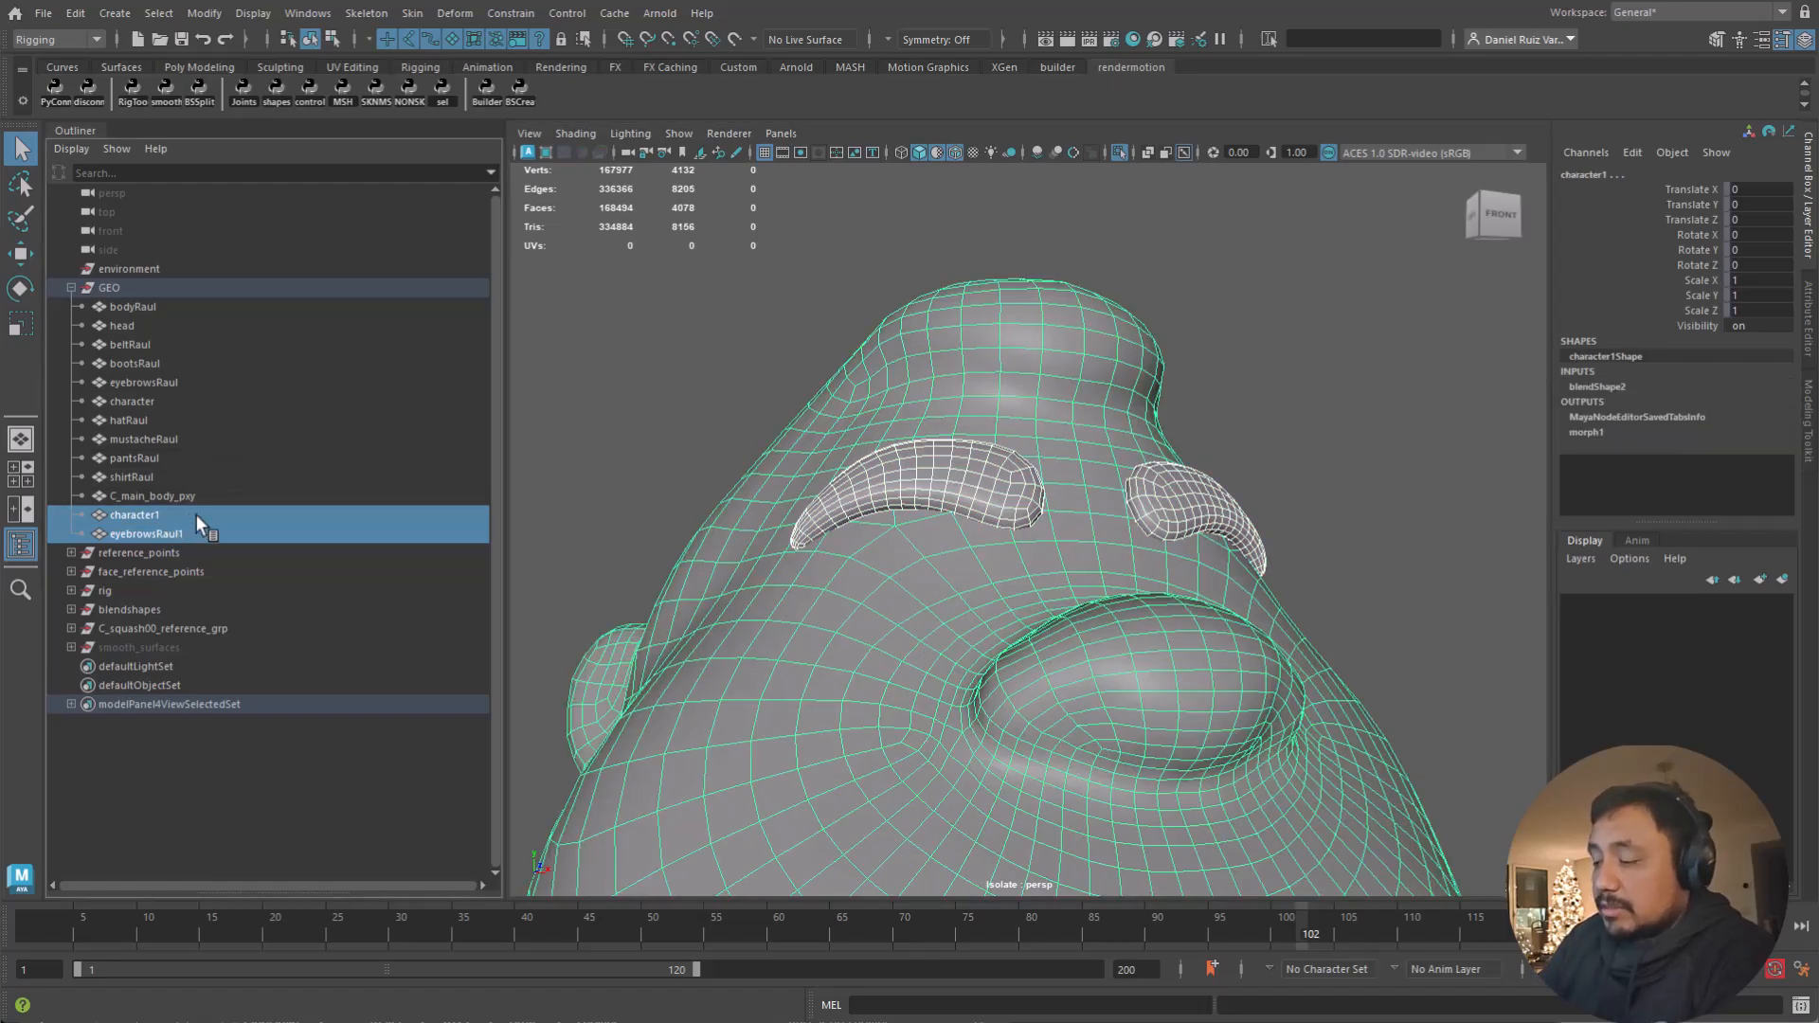
key(shift+p)
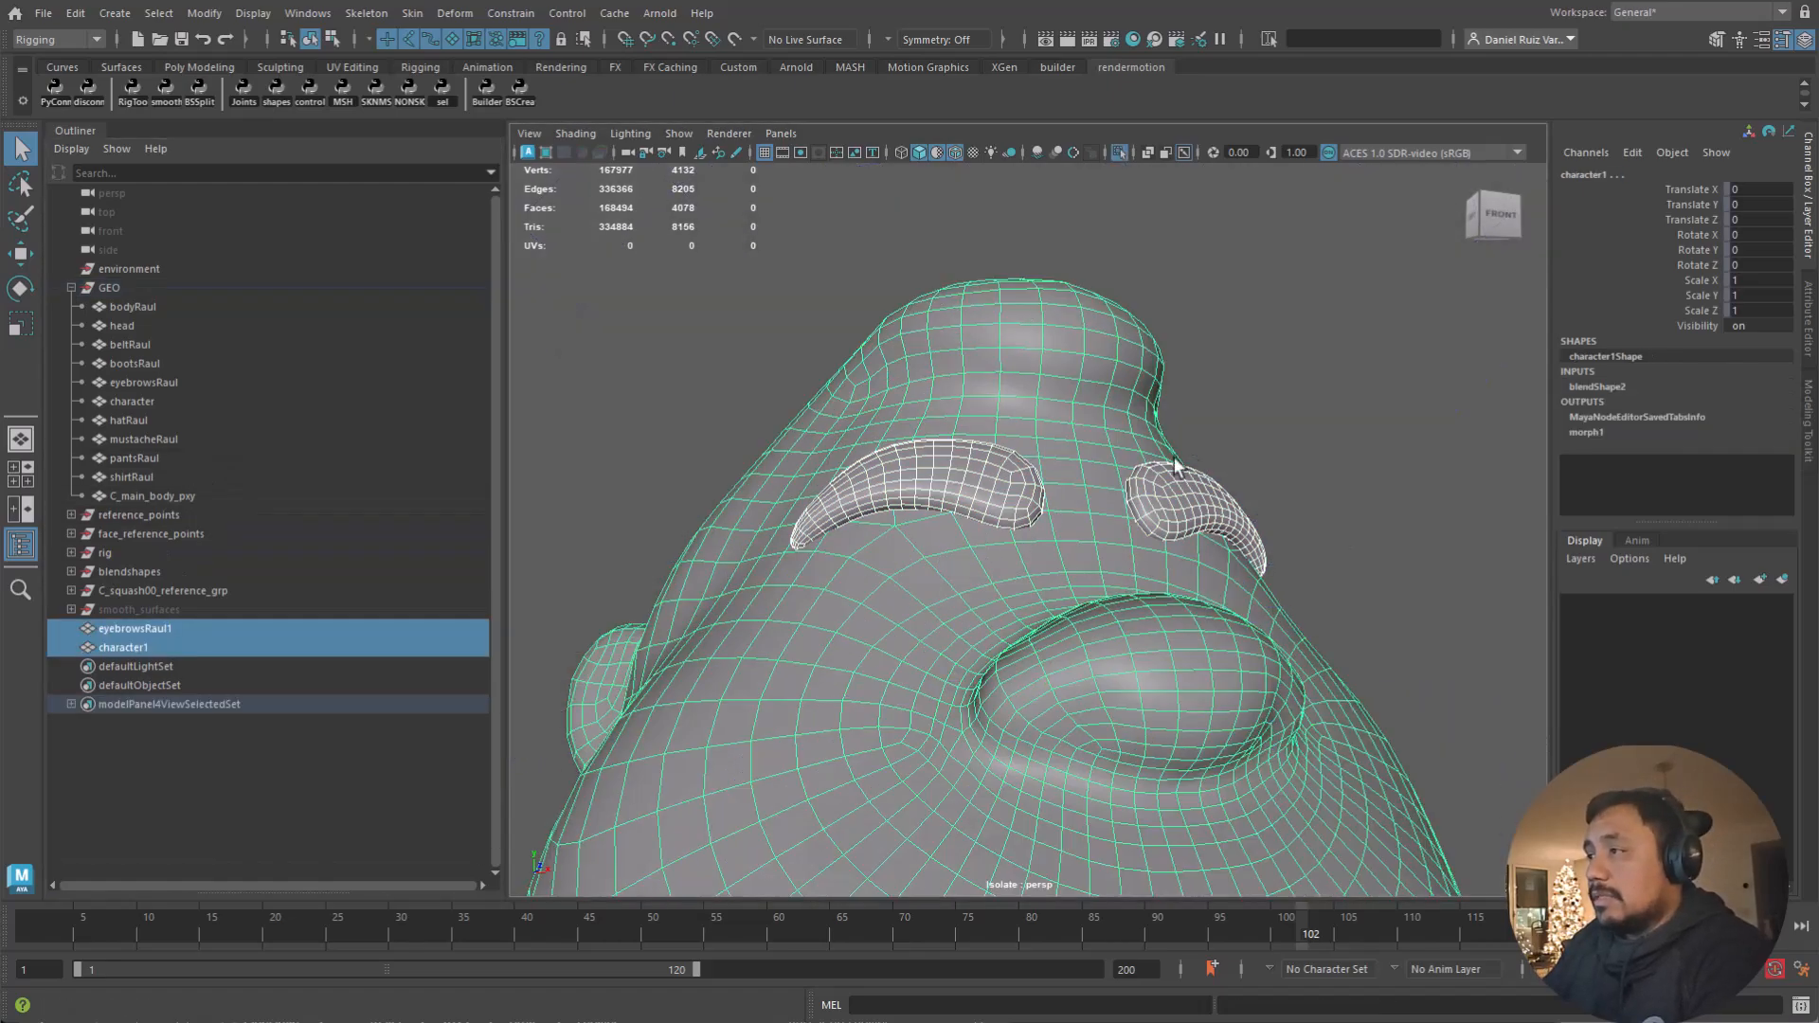
Step: Rename the unparented character1 mesh to character
click(1079, 566)
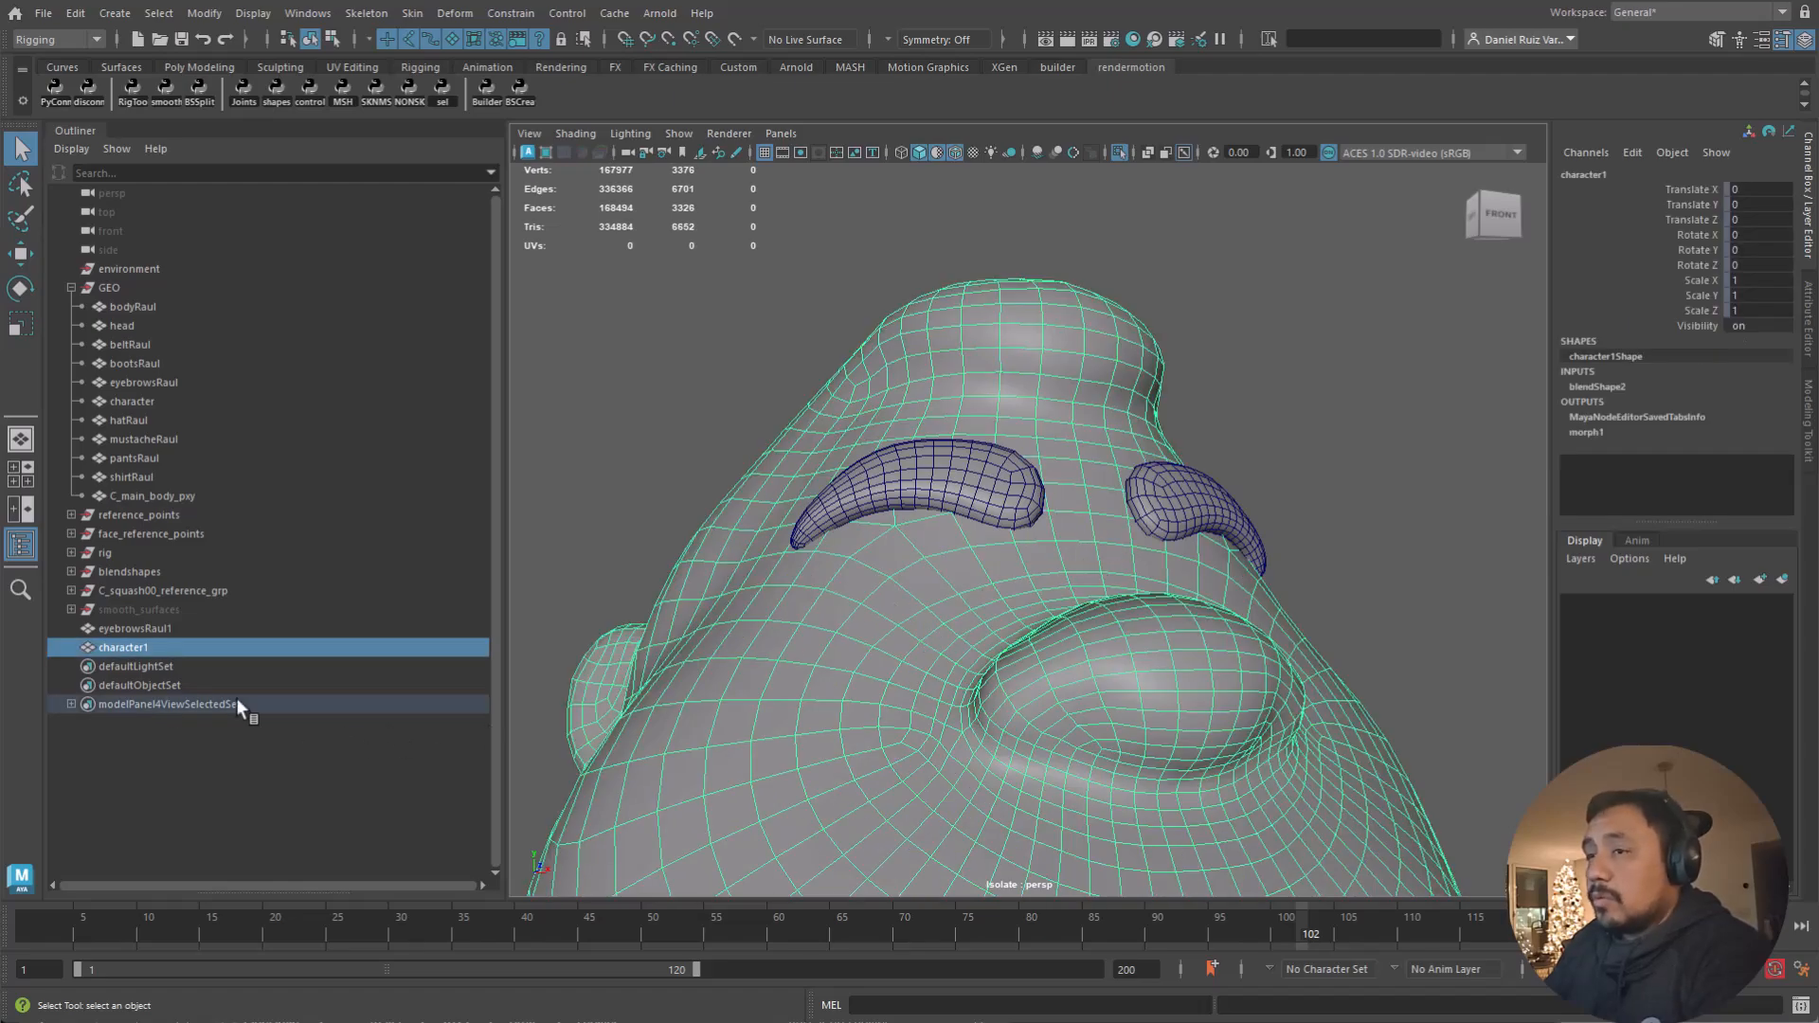
double_click(157, 648)
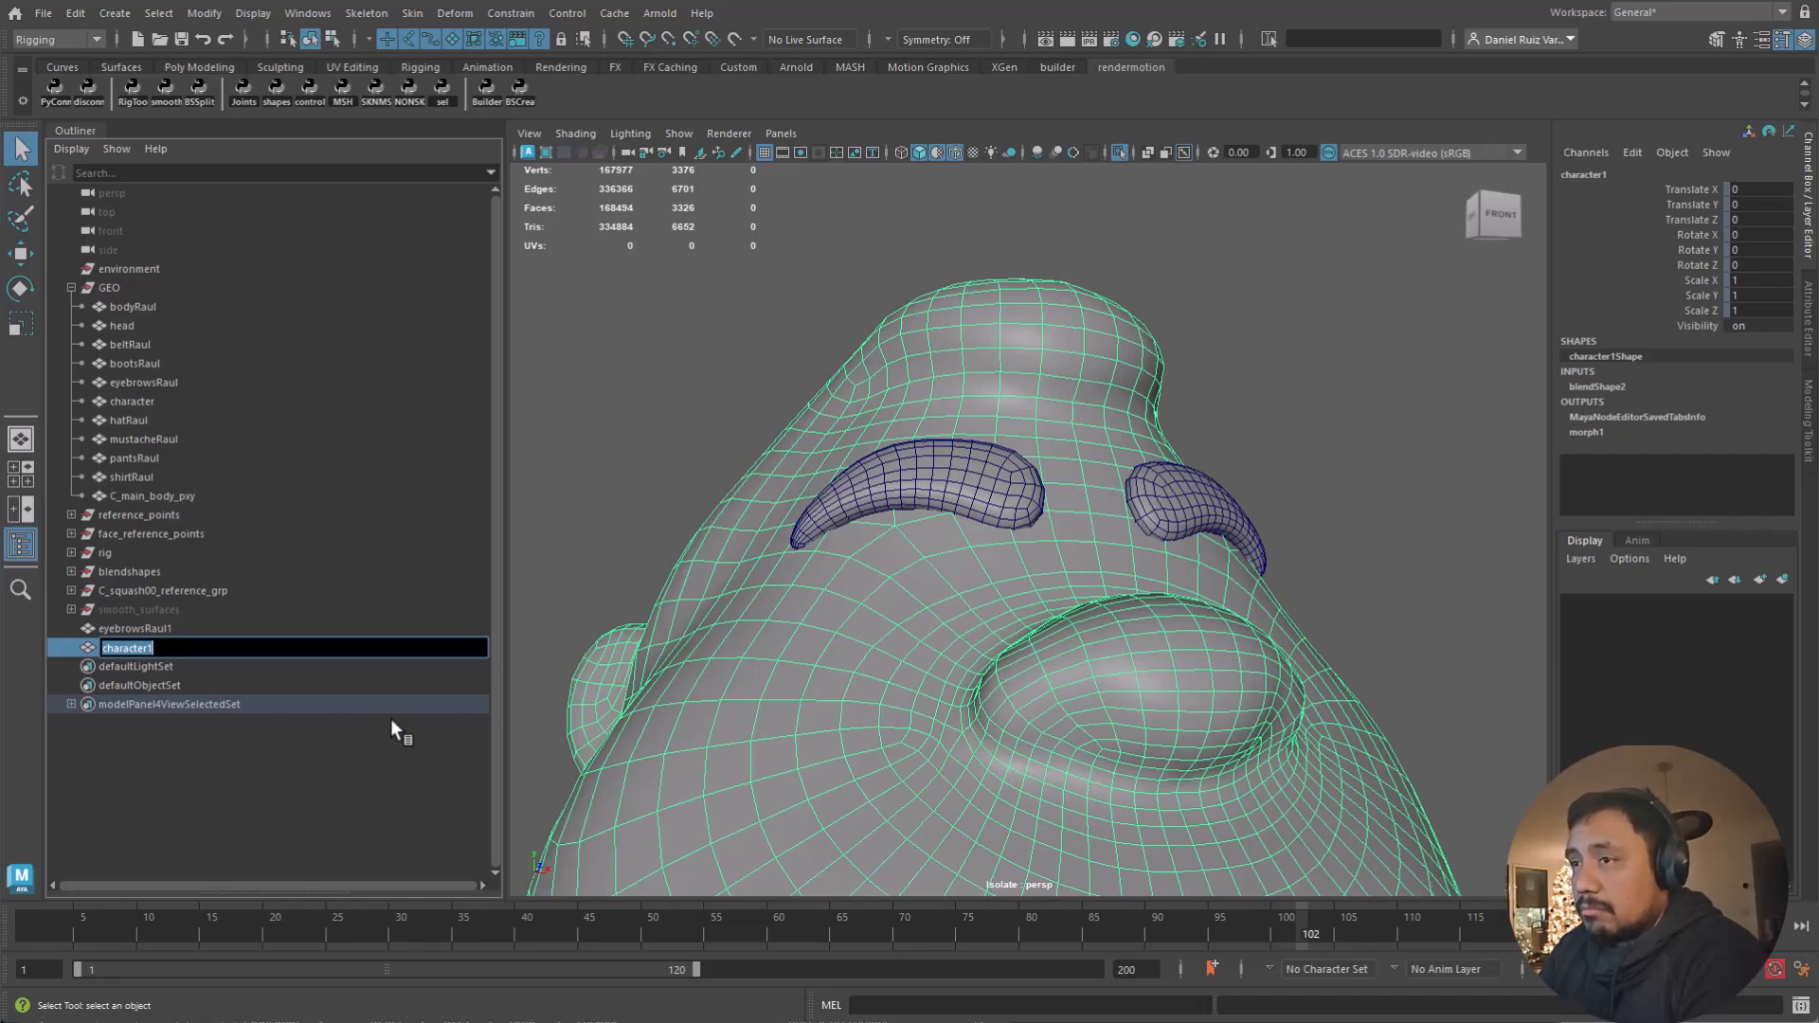
key(End)
key(BackSpace)
key(Return)
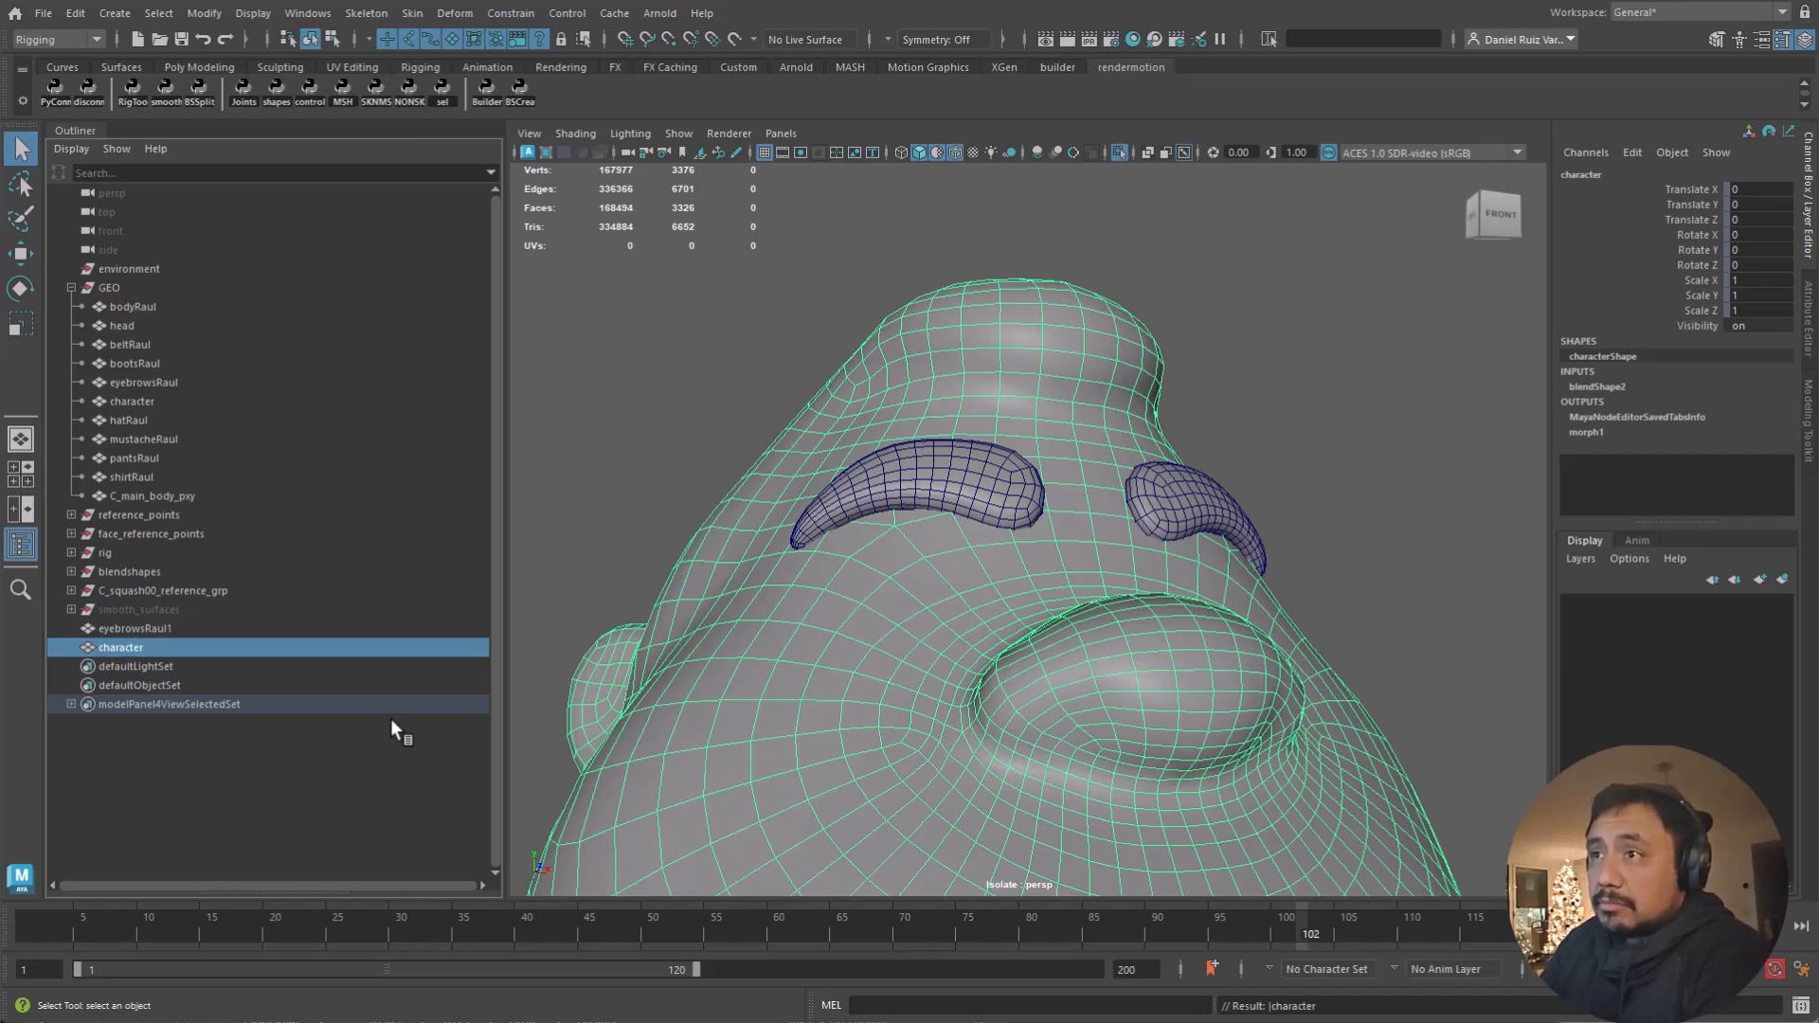
Step: Rename the character mesh inside the GEO group to head
double_click(159, 404)
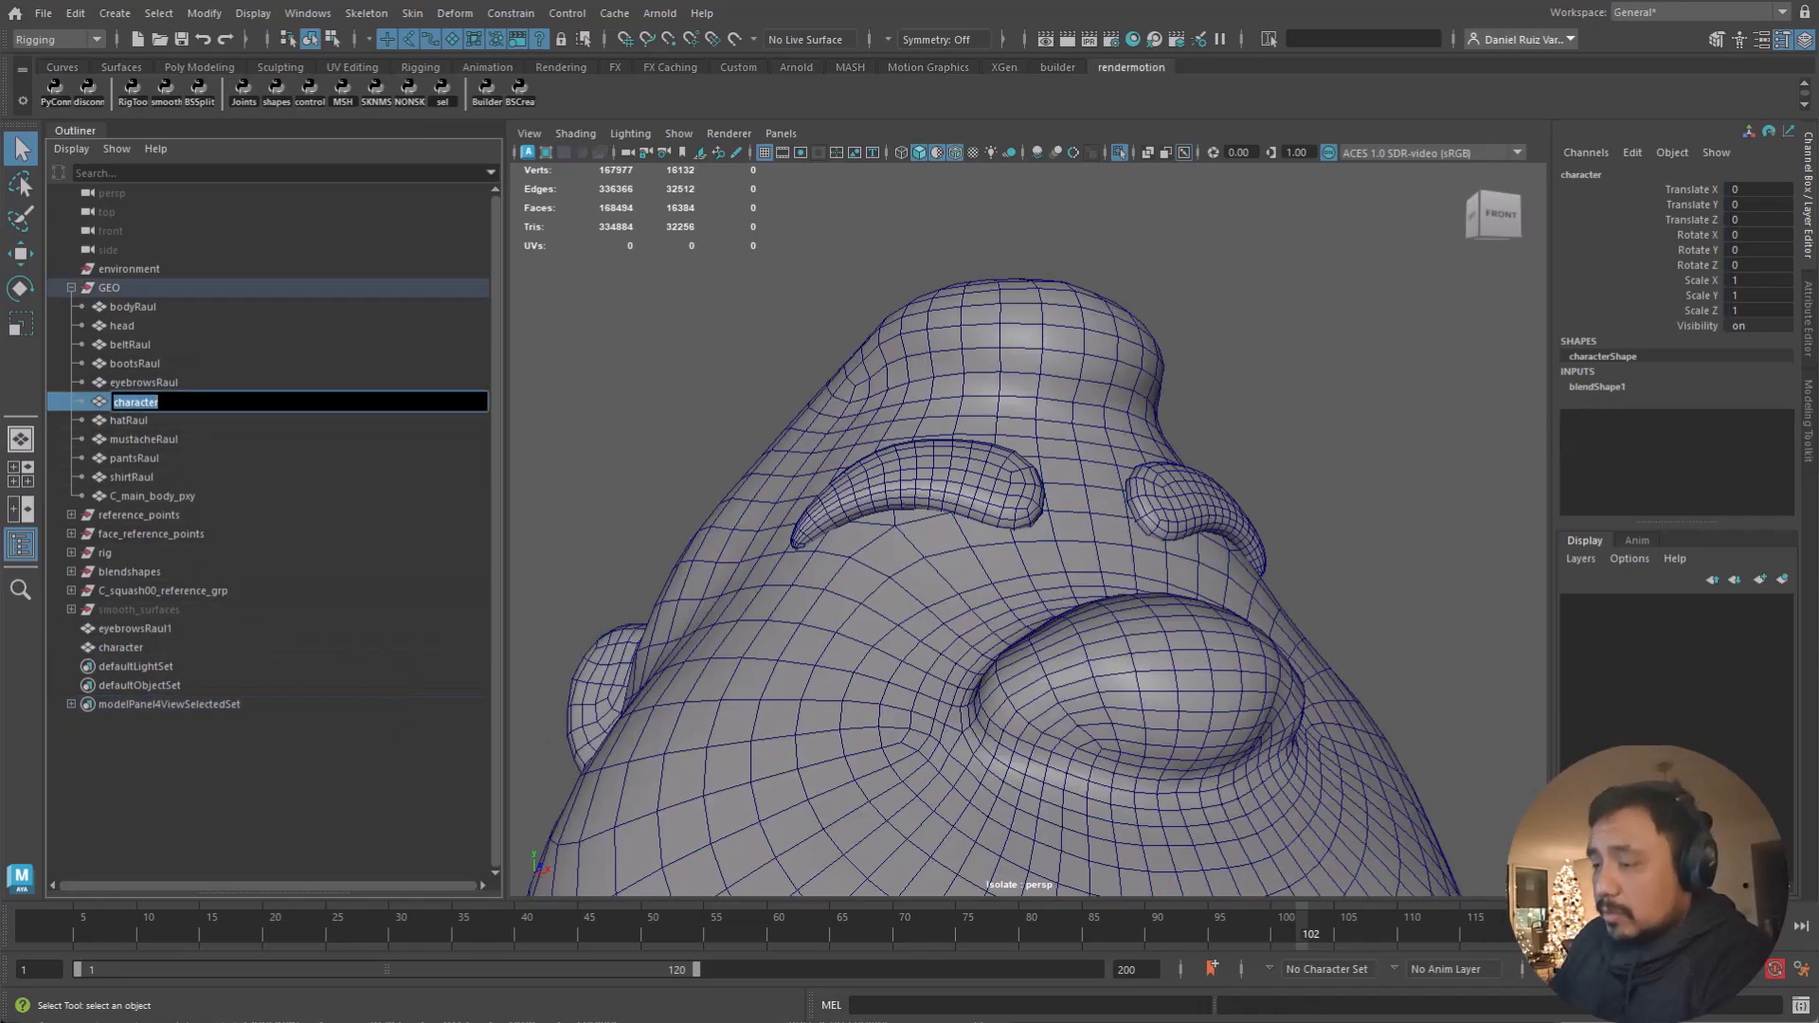
text(head)
key(Return)
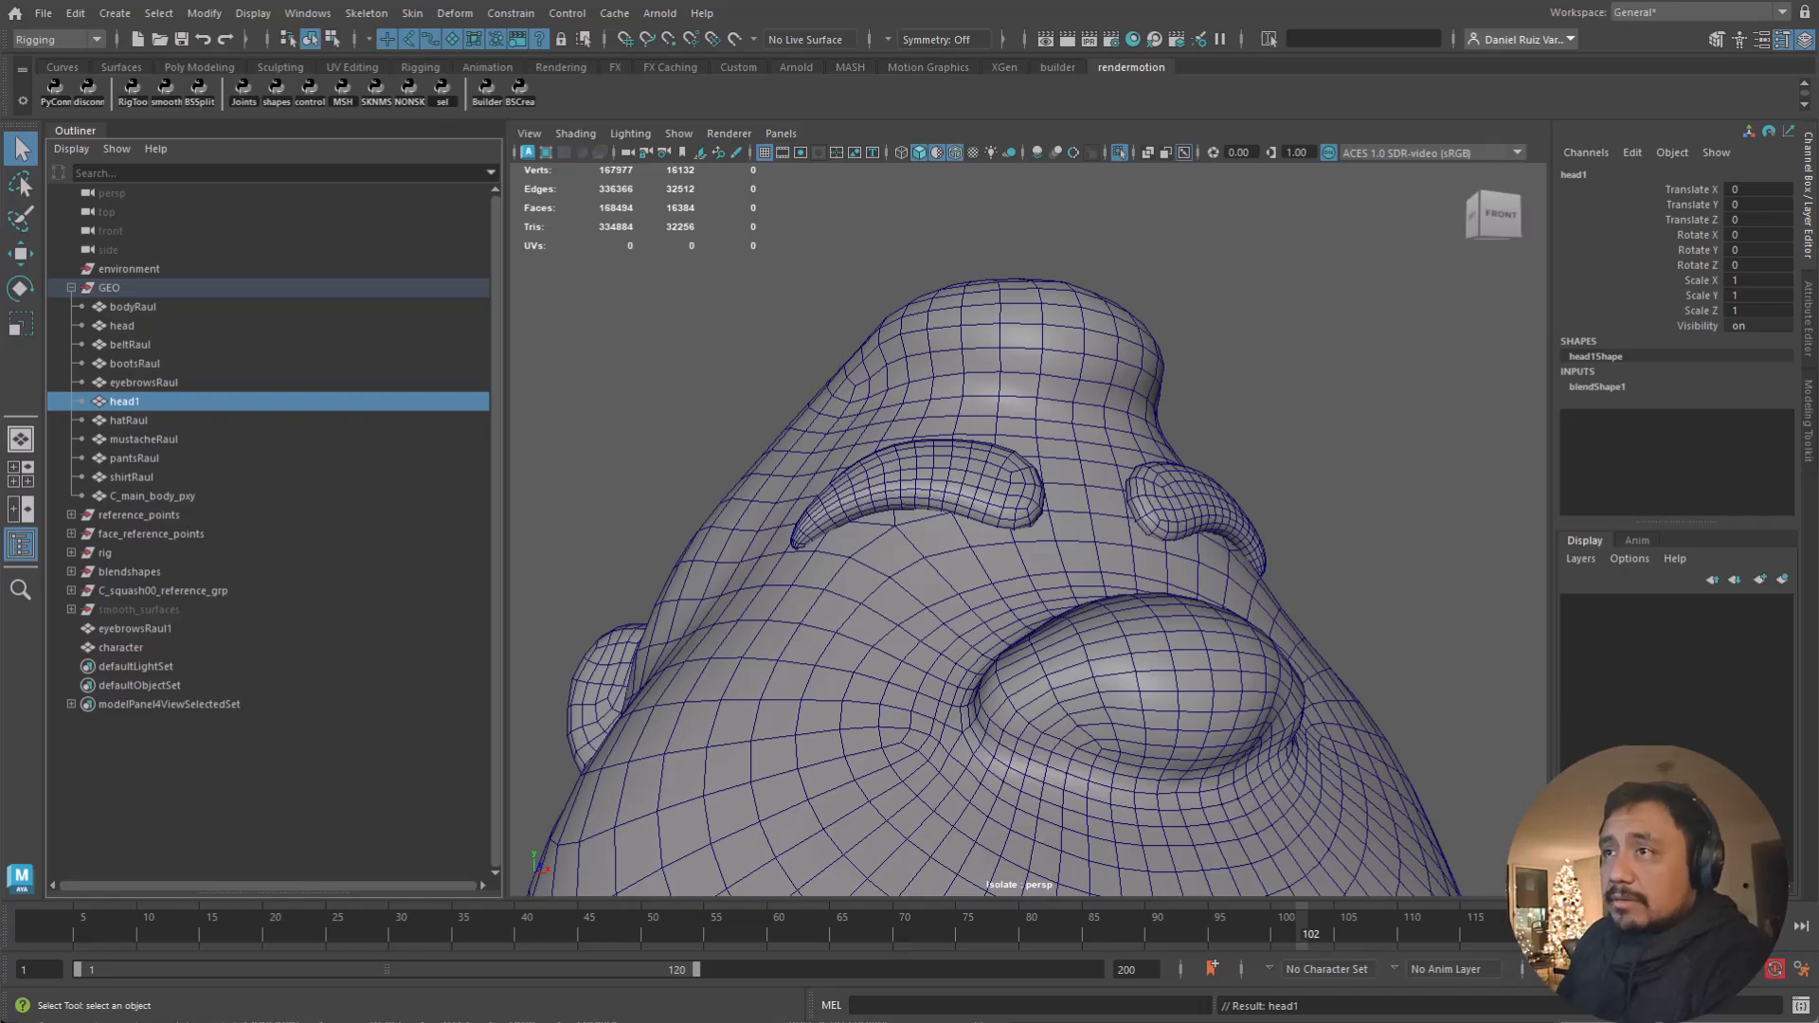
middle_drag(154, 402, 228, 550)
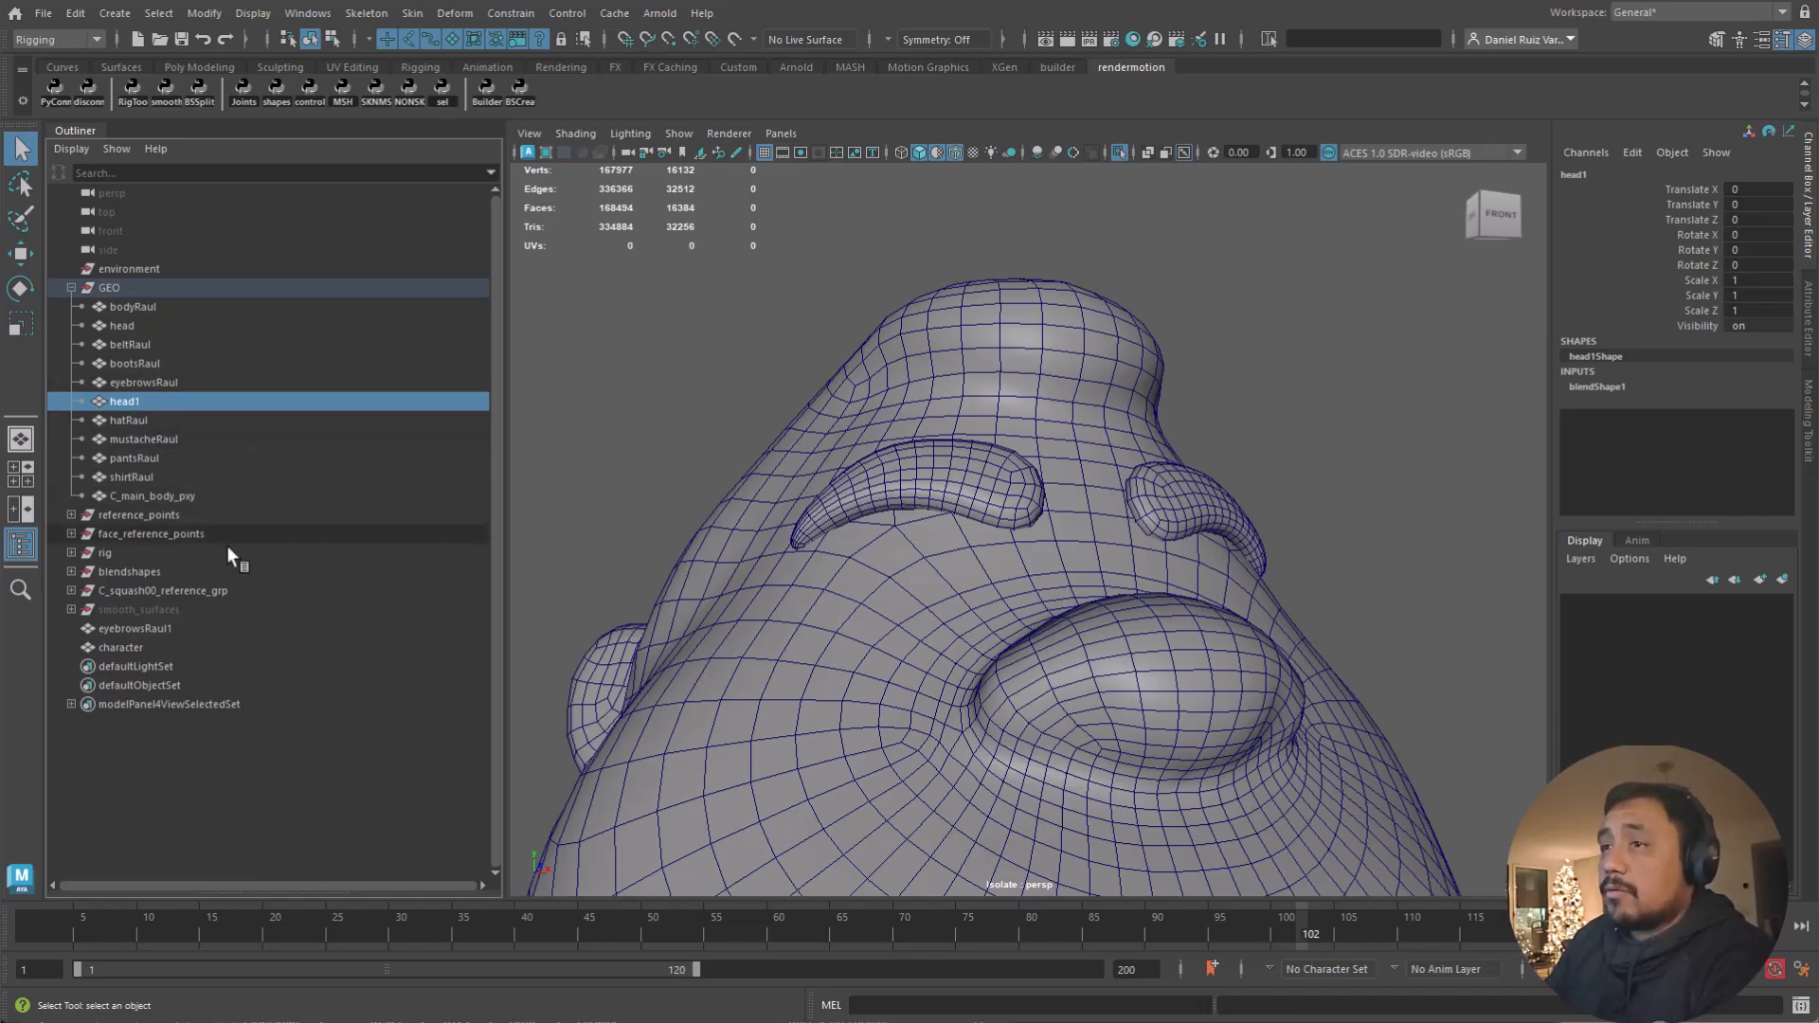
click(152, 647)
Step: Rename the unparented eyebrows copy to eyebrows
double_click(163, 630)
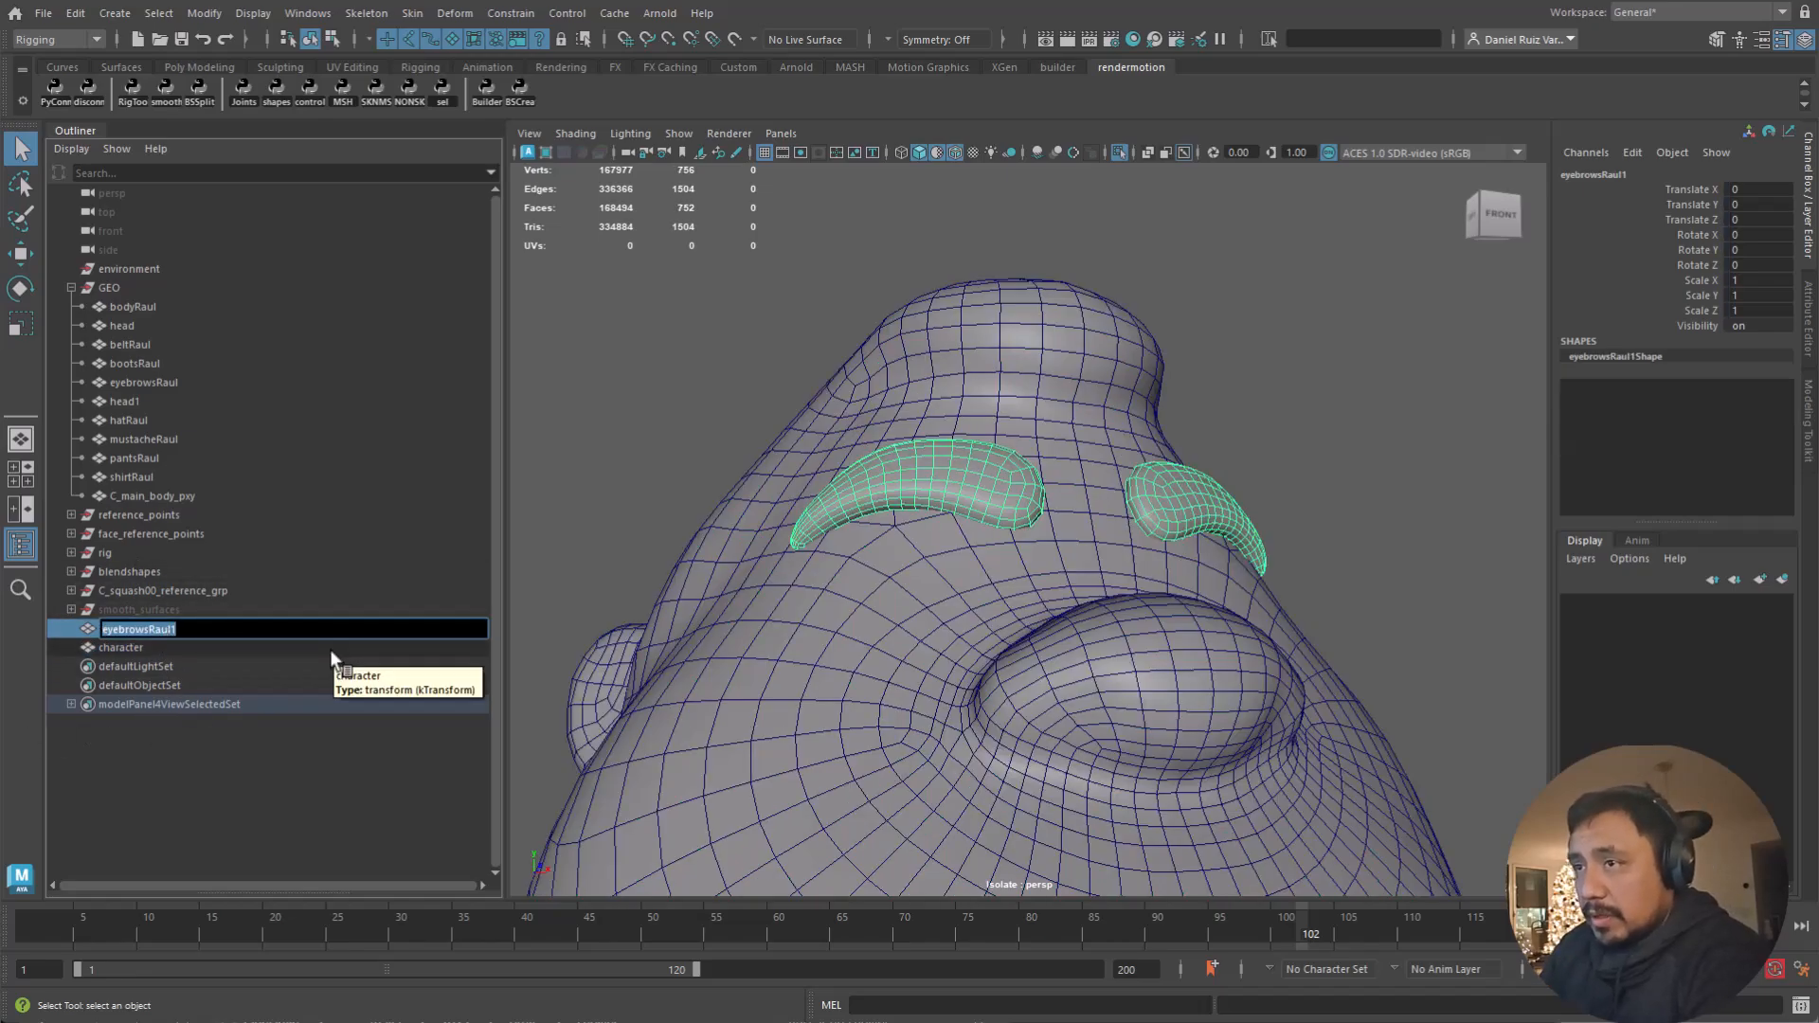
key(Right)
key(BackSpace)
key(BackSpace)
key(BackSpace)
key(BackSpace)
key(BackSpace)
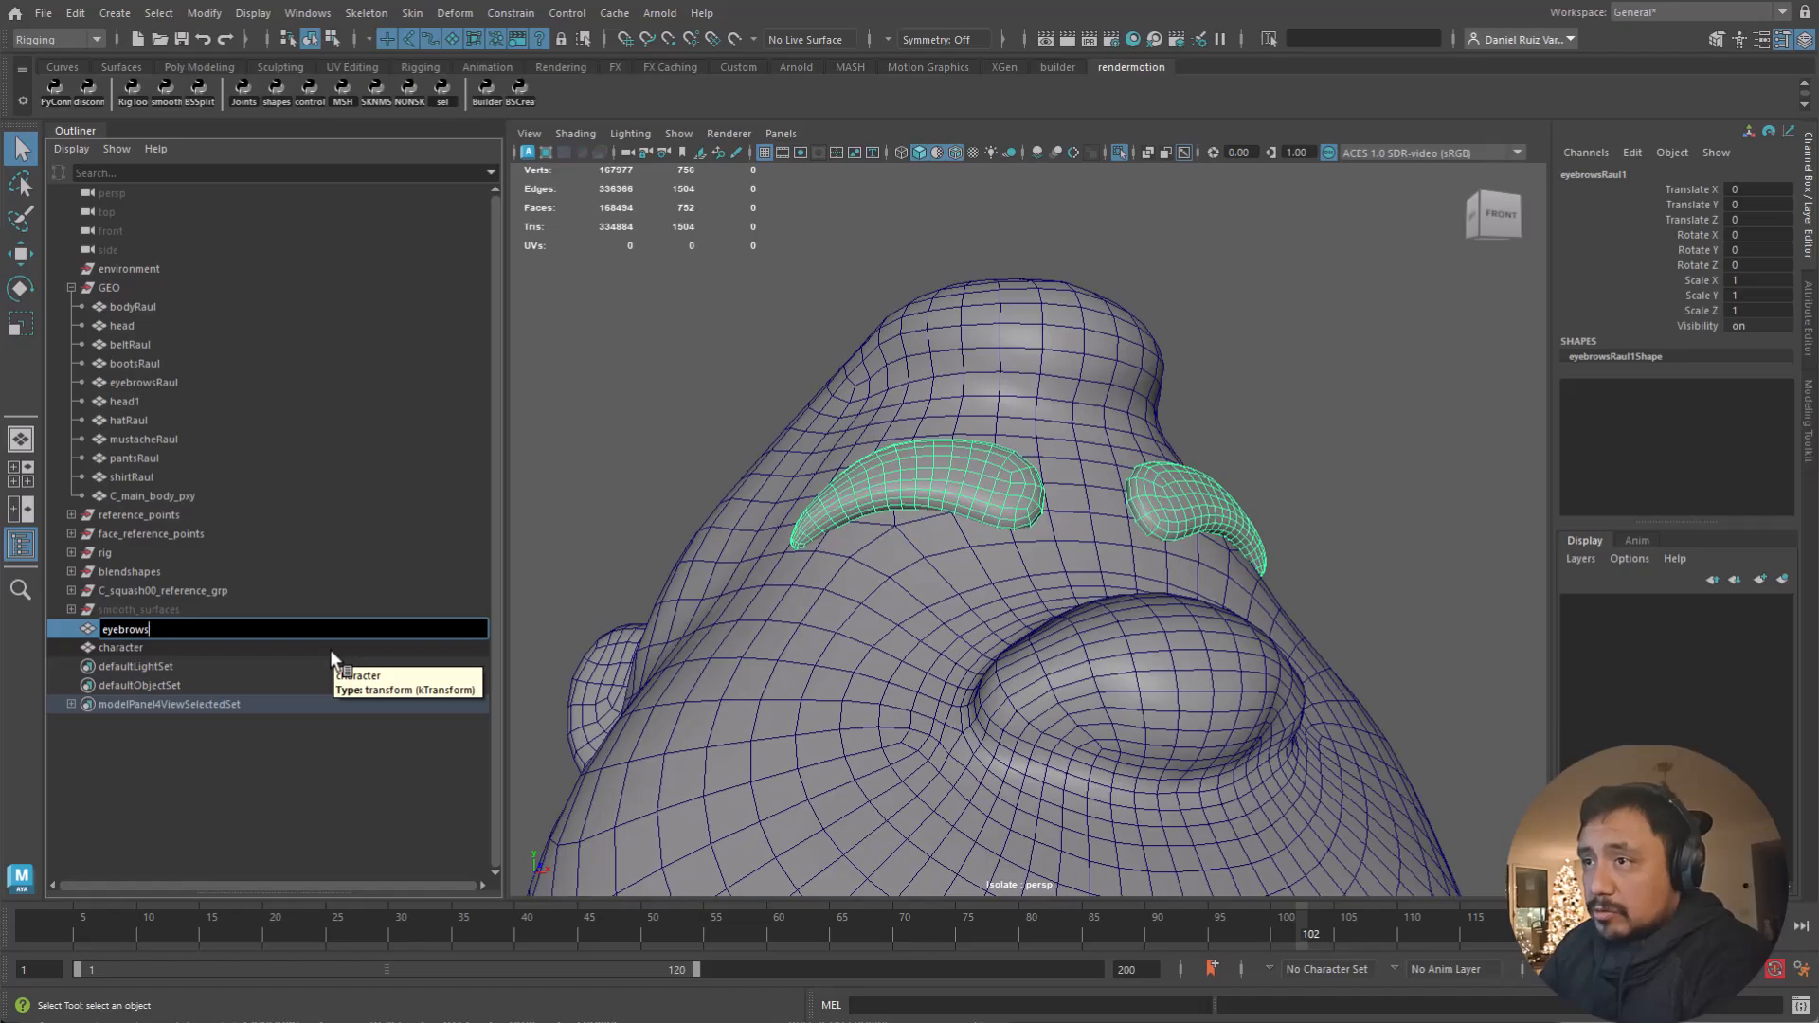
key(Return)
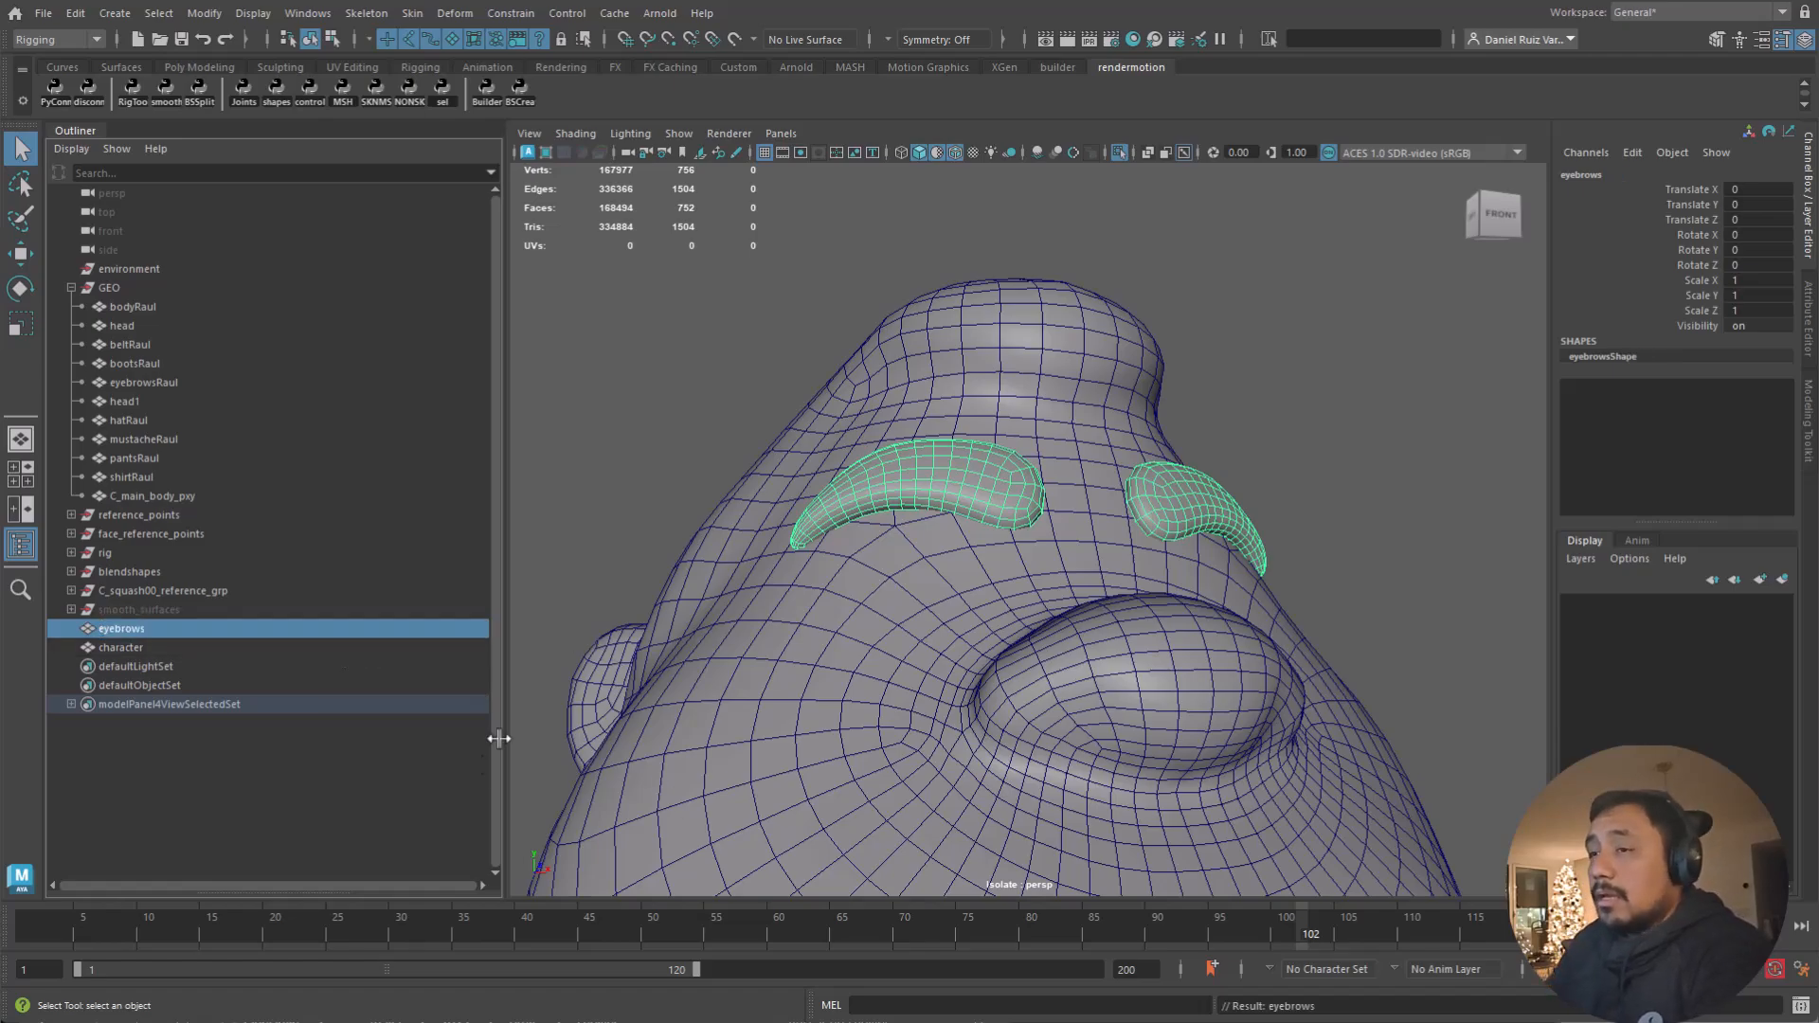
Step: Examine the unparented eyebrows and character meshes together from the side and front
ctrl+click(123, 647)
ctrl+click(135, 645)
ctrl+click(132, 641)
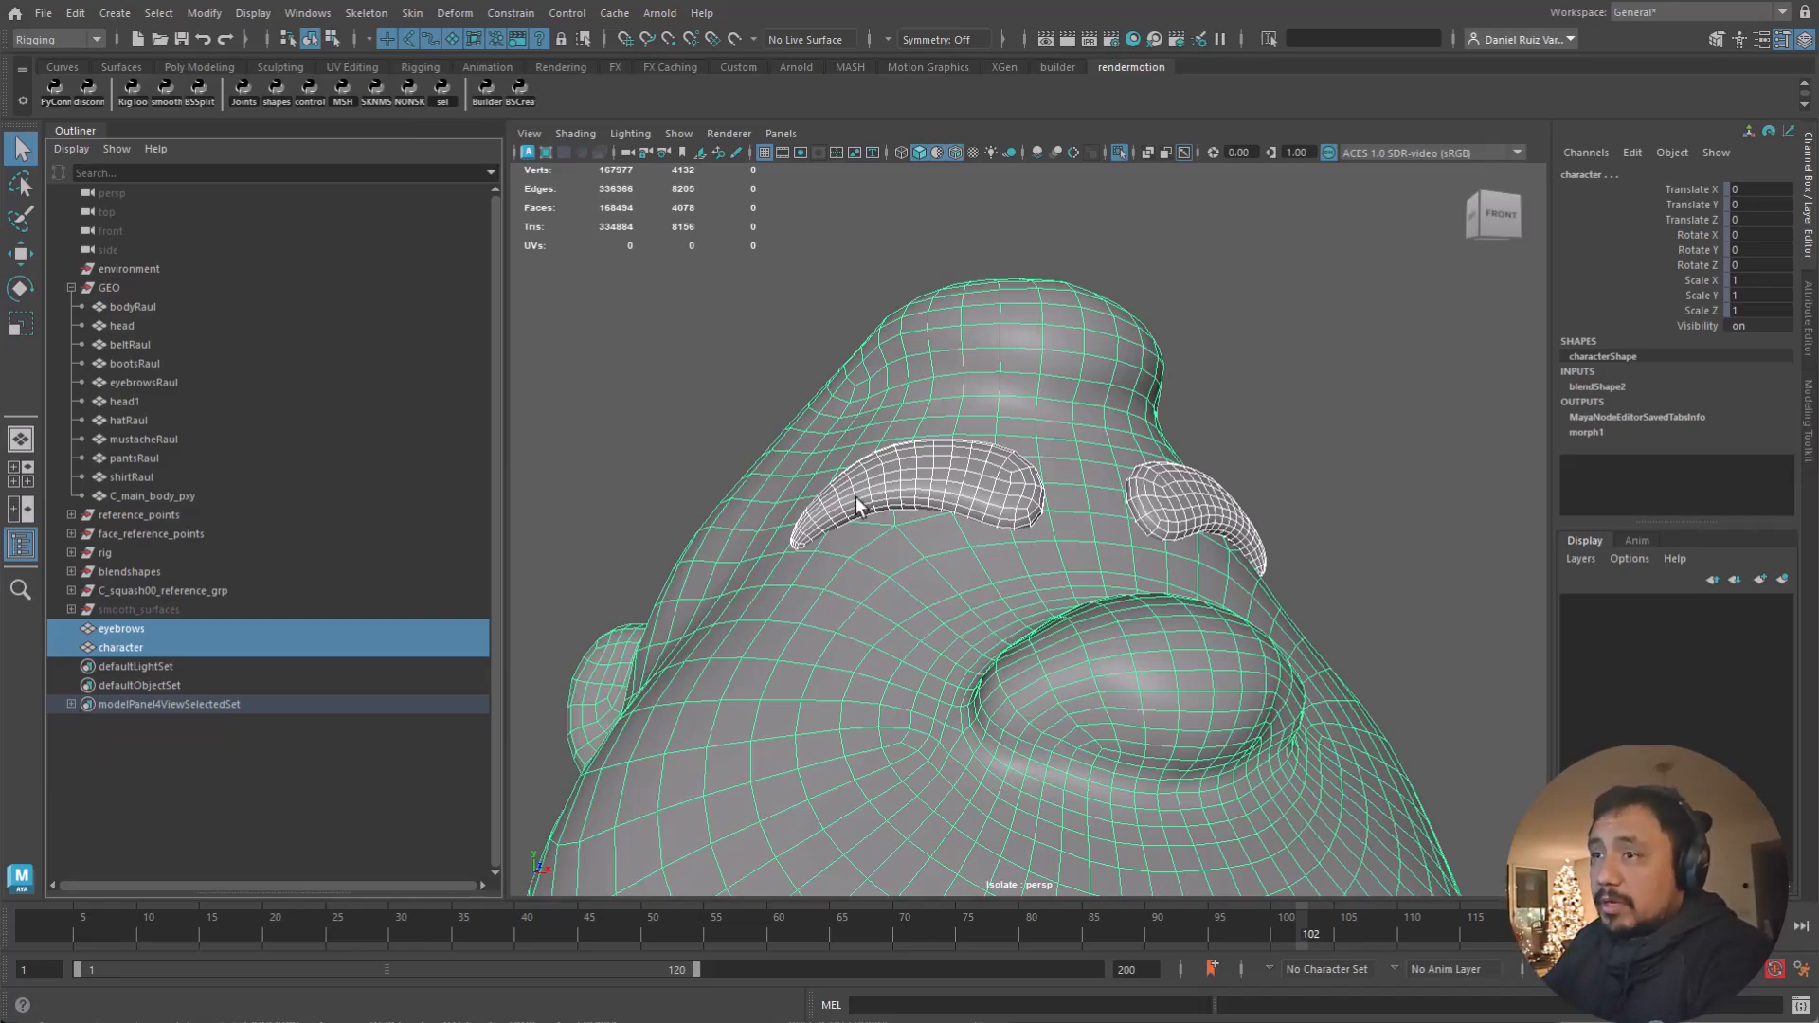
click(1179, 417)
drag(1179, 492, 1232, 511)
alt+drag(1240, 507, 1133, 566)
alt+middle_drag(1133, 569, 1080, 520)
alt+right_drag(1080, 520, 988, 521)
alt+drag(748, 488, 935, 503)
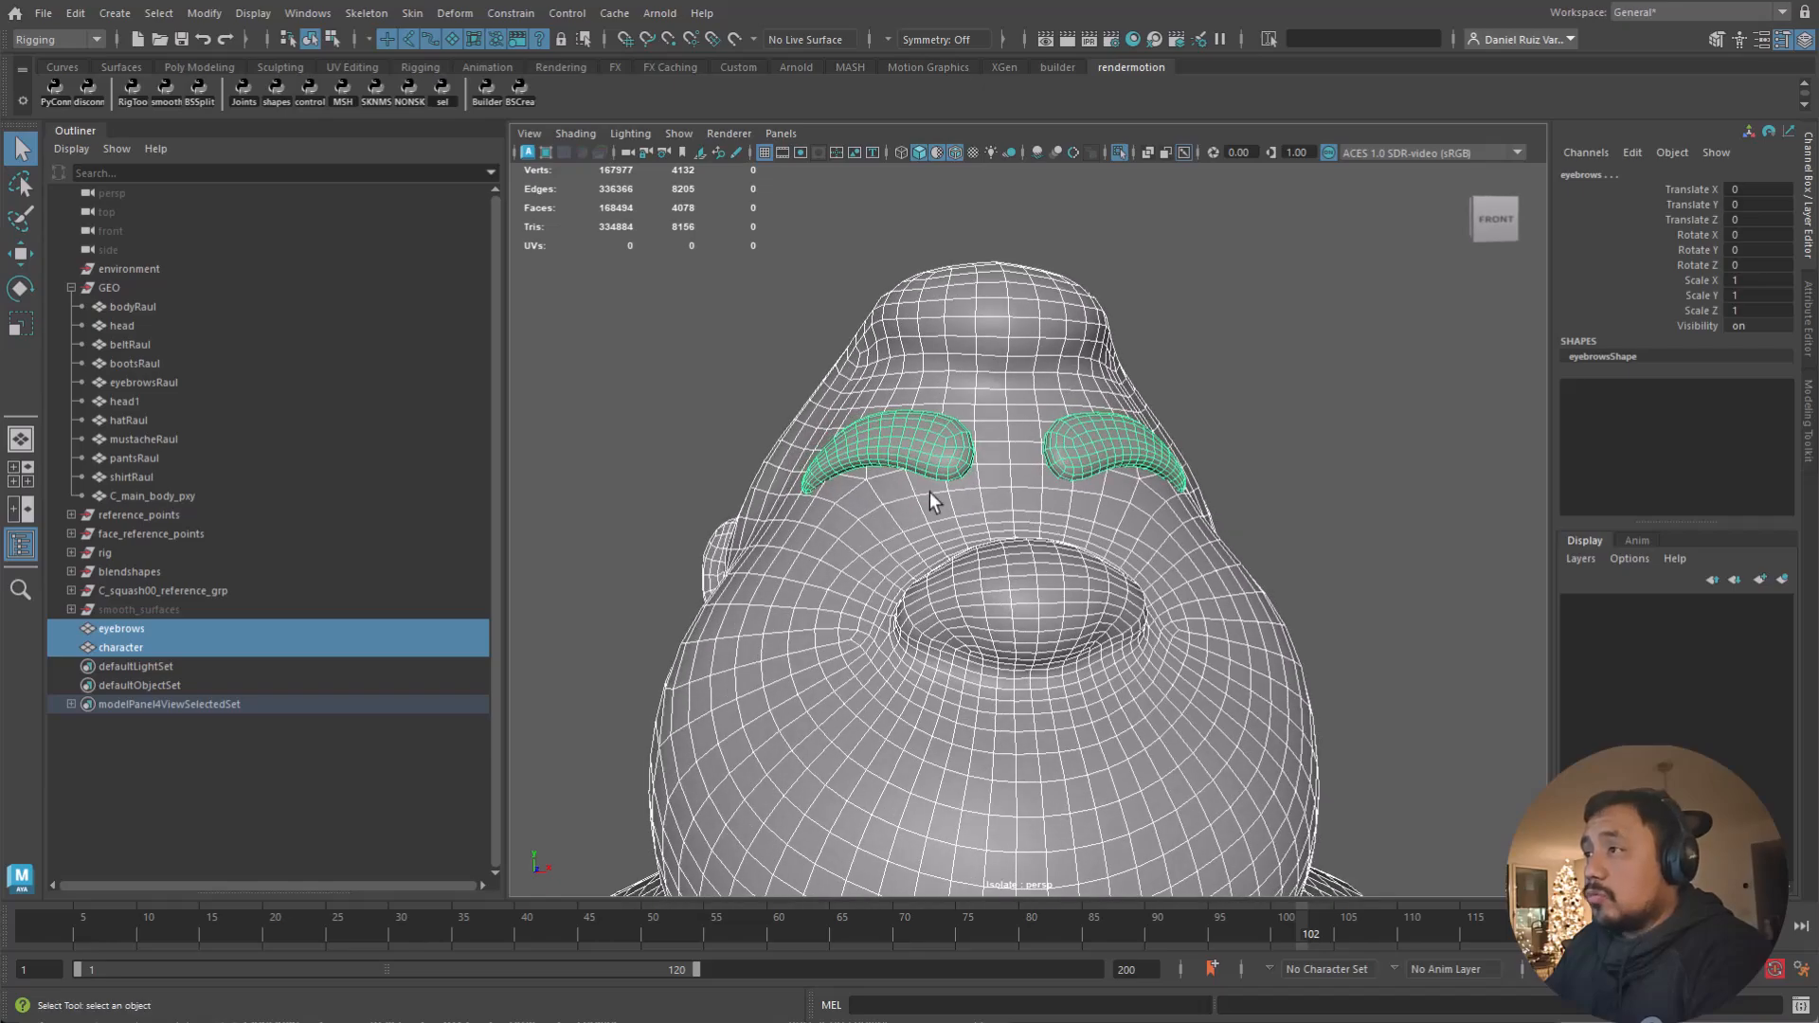
Step: Rename the unparented character mesh to browsUp
click(914, 523)
double_click(146, 646)
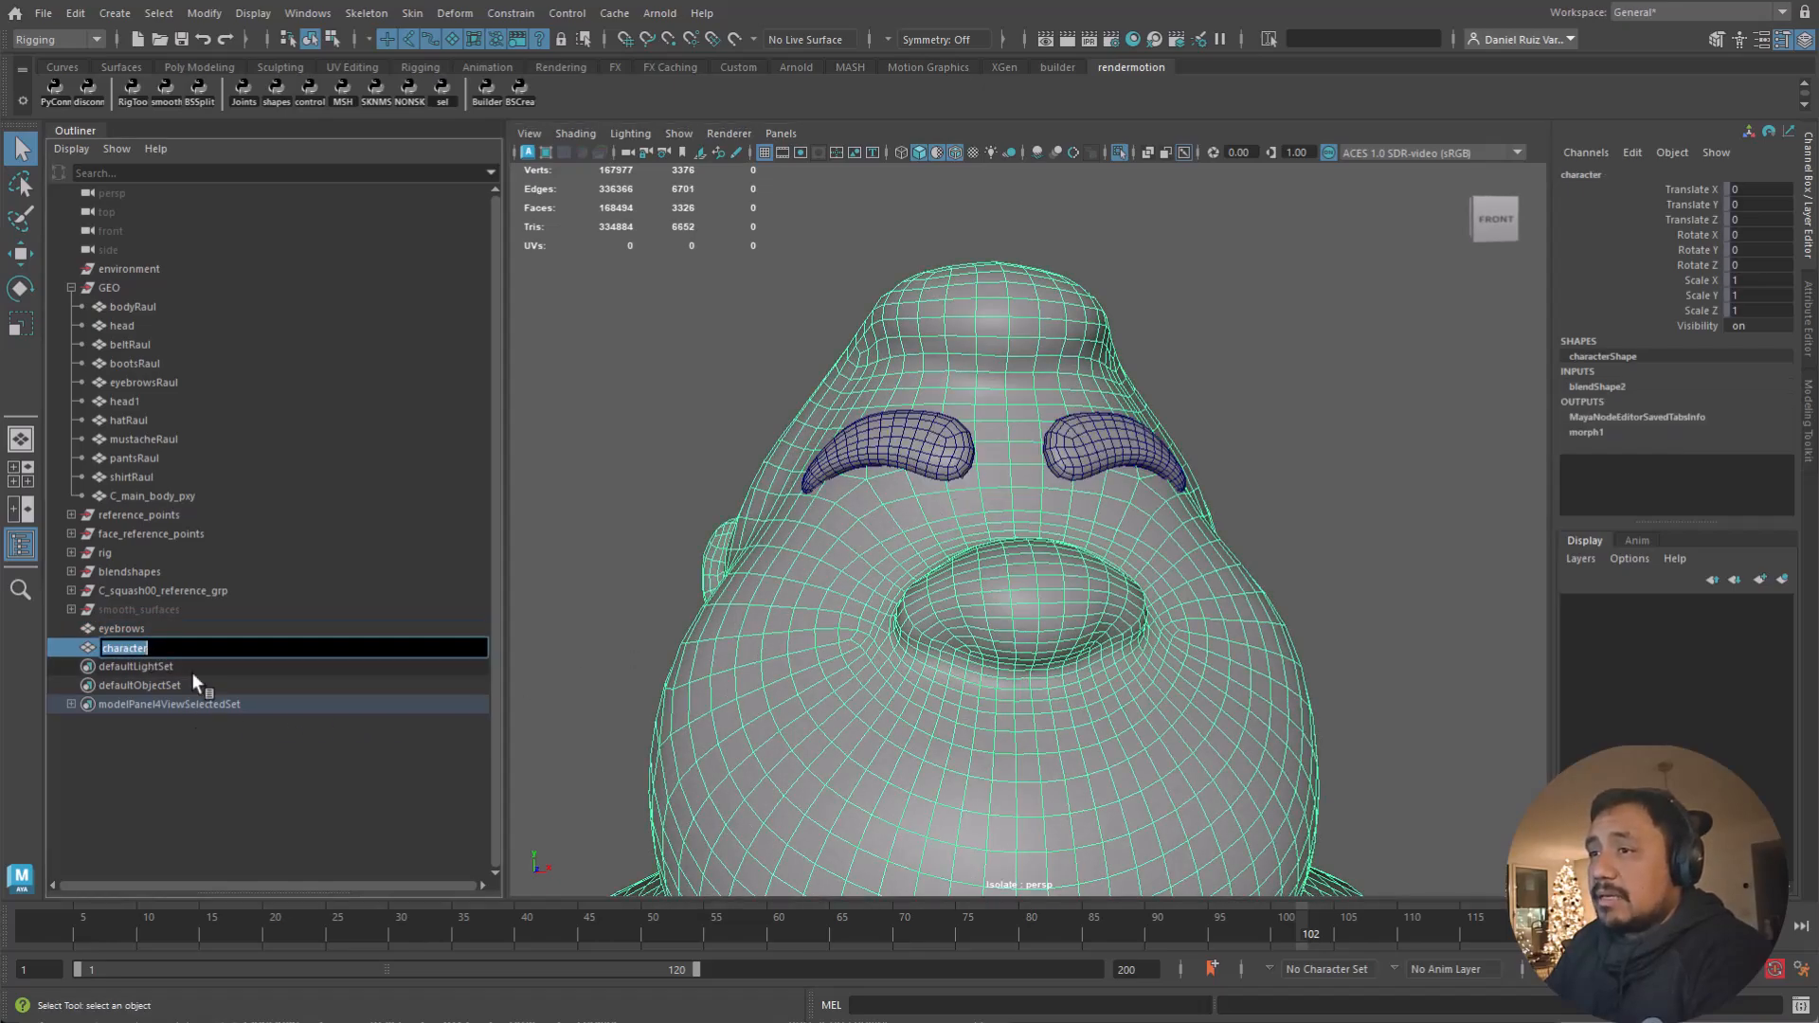
text(trowsUp)
key(Return)
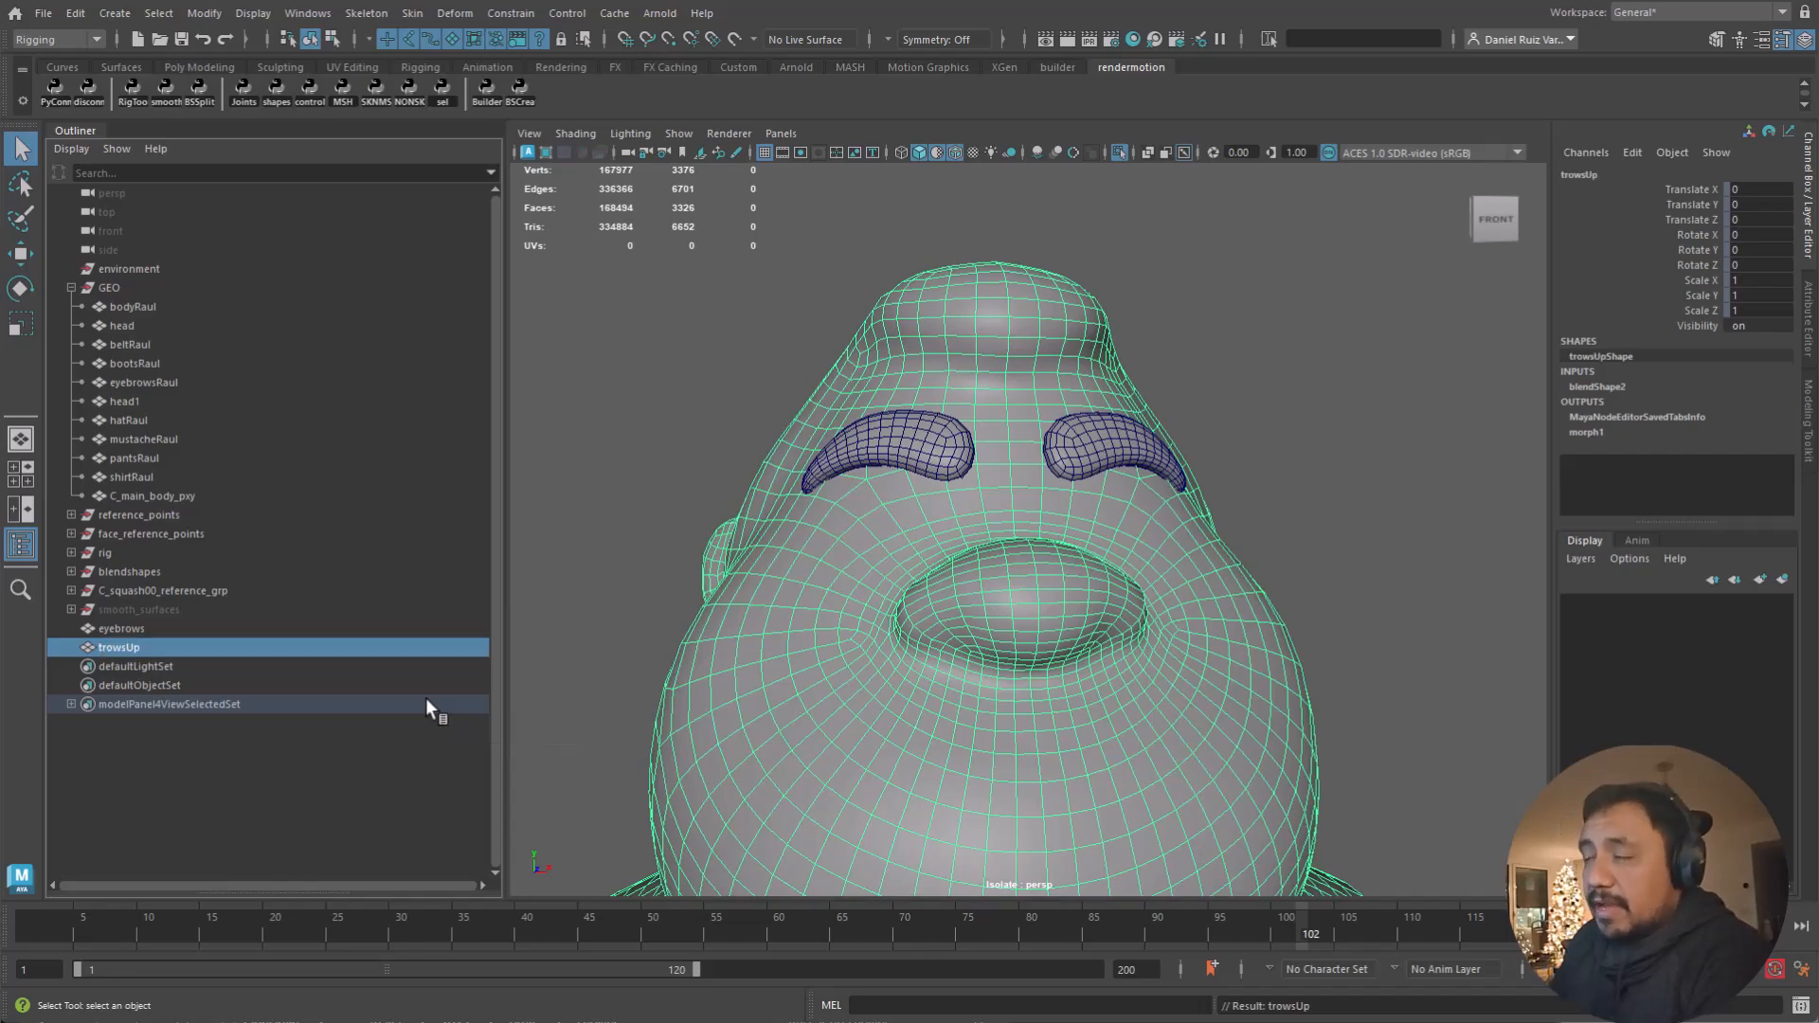
double_click(127, 647)
text(browsUp)
key(Return)
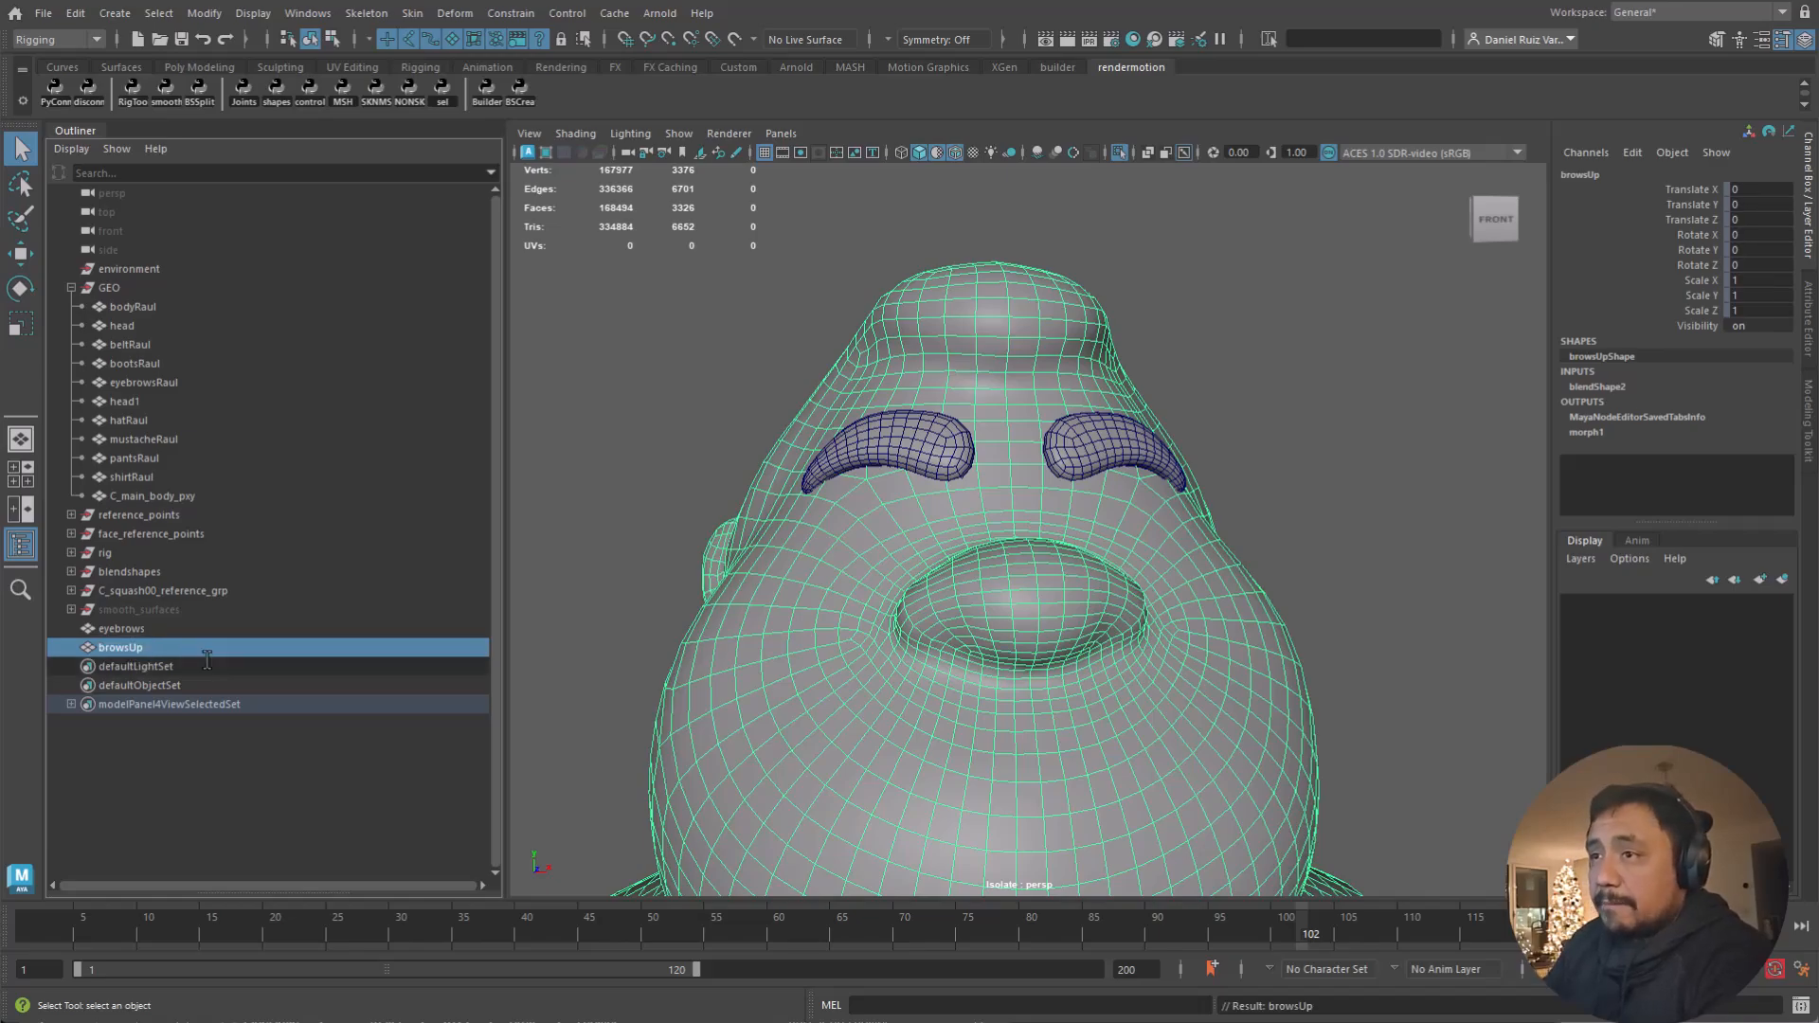
Step: Try raising the forehead area between the eyebrows on browsUp by moving a vertex with soft selection, then undo the move and return to object mode
click(933, 450)
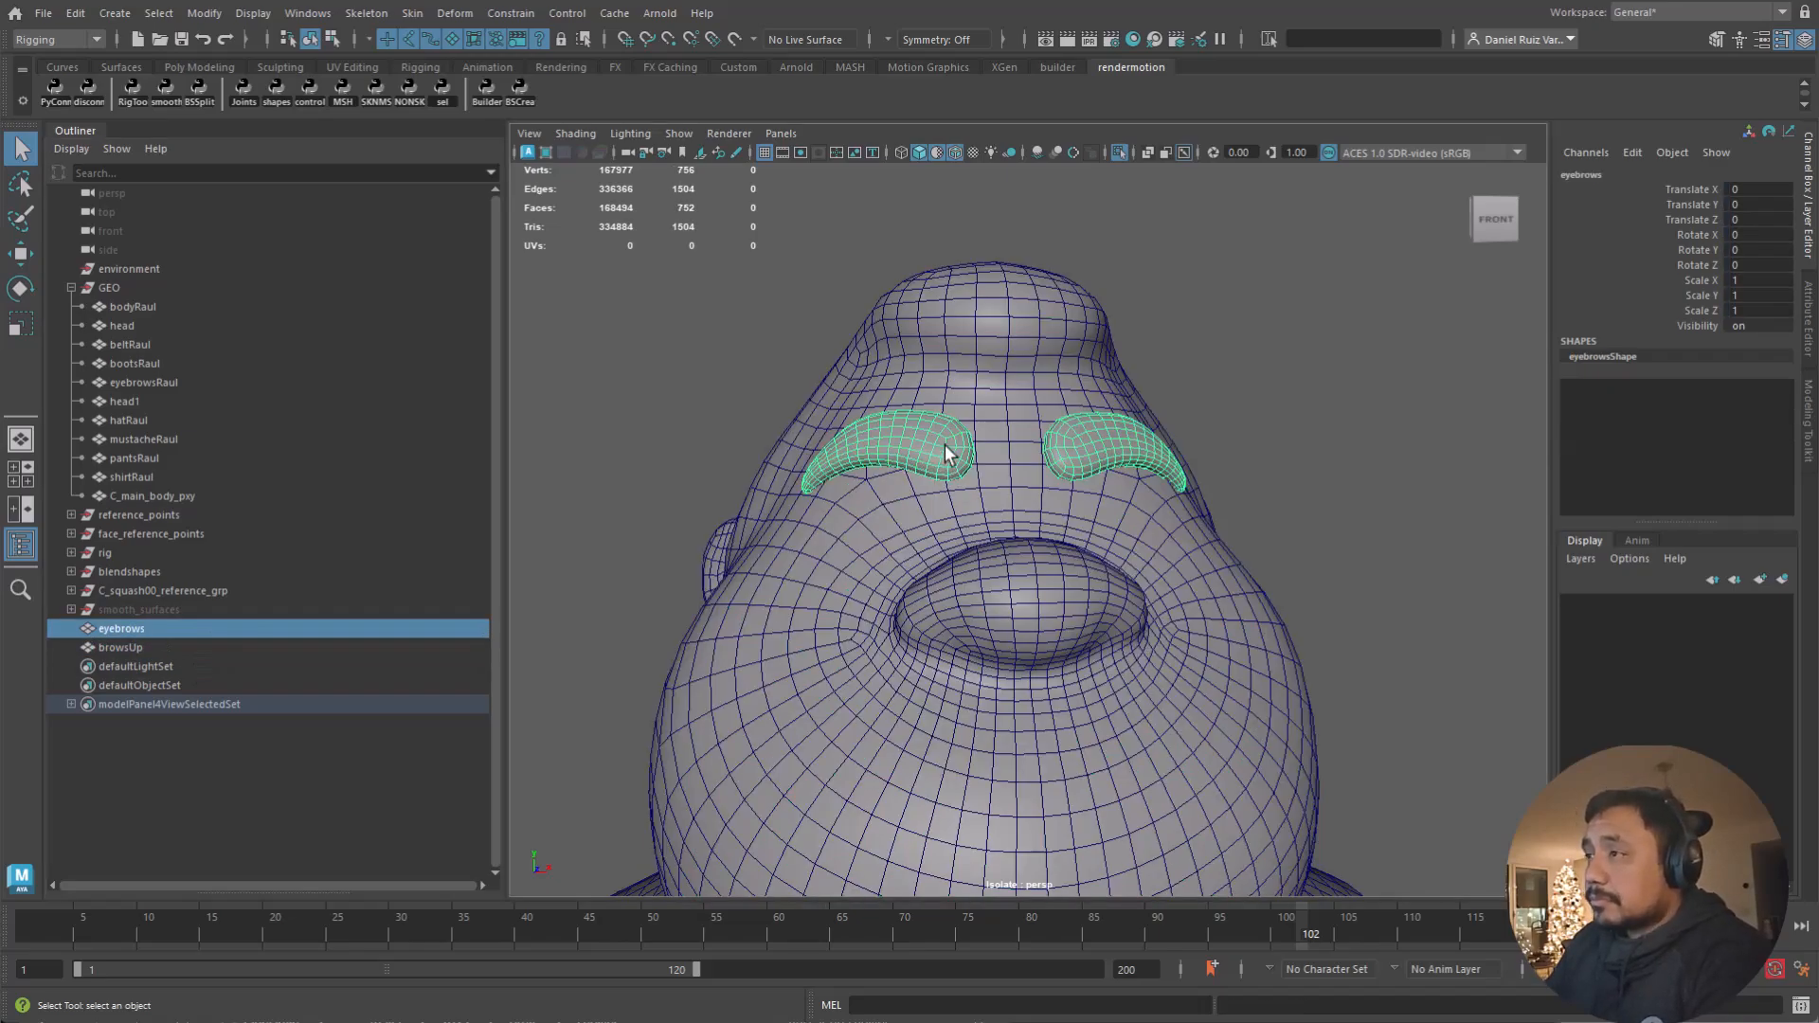
alt+drag(1002, 486, 1012, 497)
click(1049, 459)
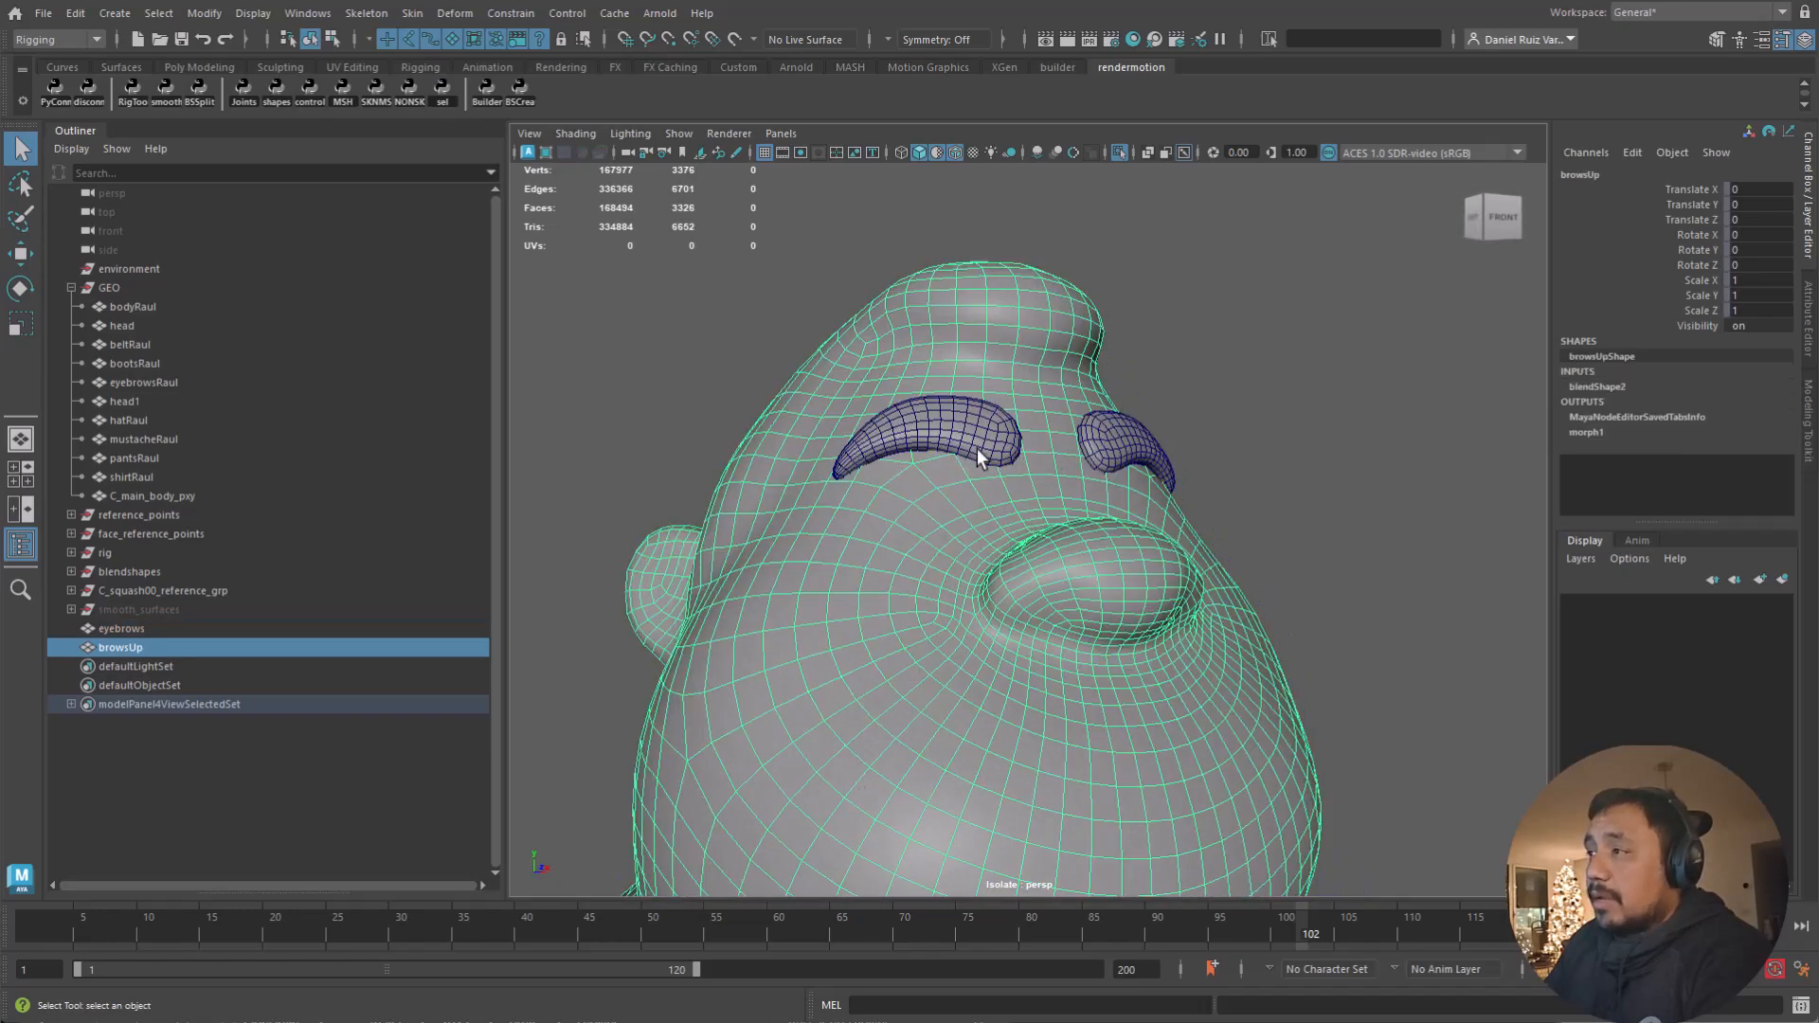
right_drag(1050, 447, 1035, 465)
key(b)
drag(1057, 455, 1144, 474)
key(w)
drag(1054, 417, 1071, 284)
key(ctrl+z)
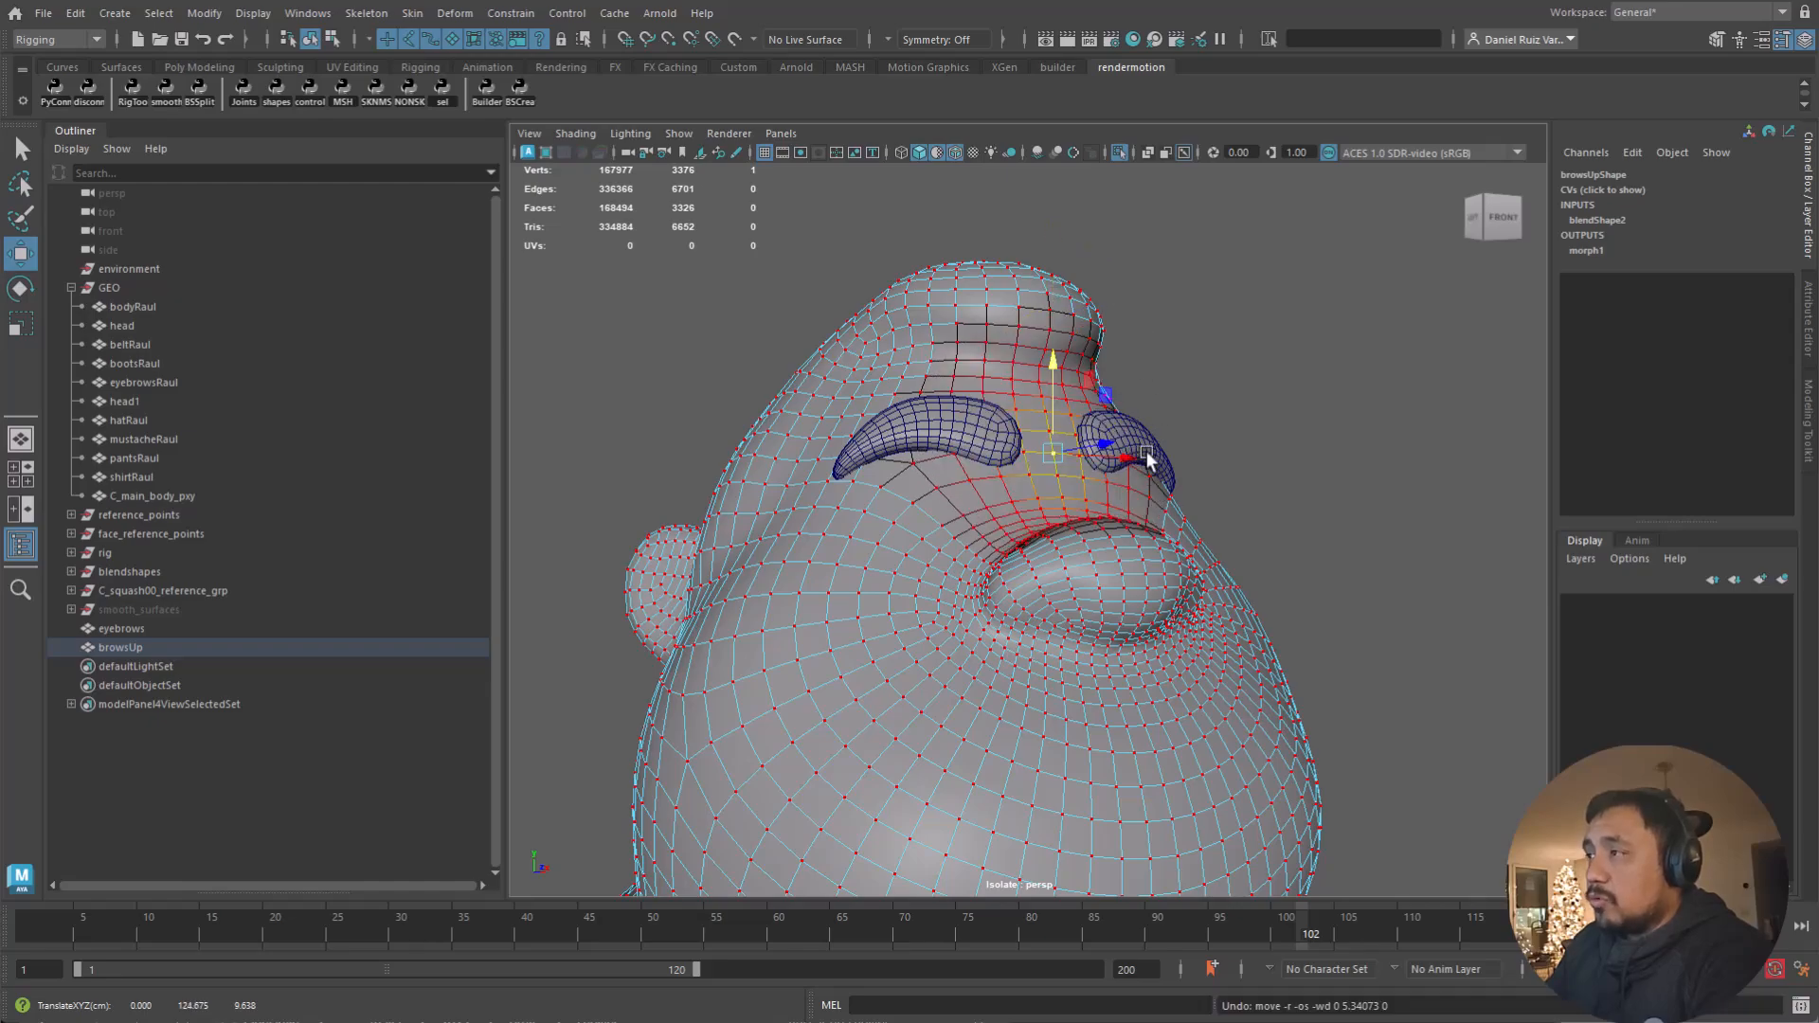
alt+drag(1143, 450, 1078, 487)
key(q)
key(F8)
alt+drag(944, 503, 1020, 481)
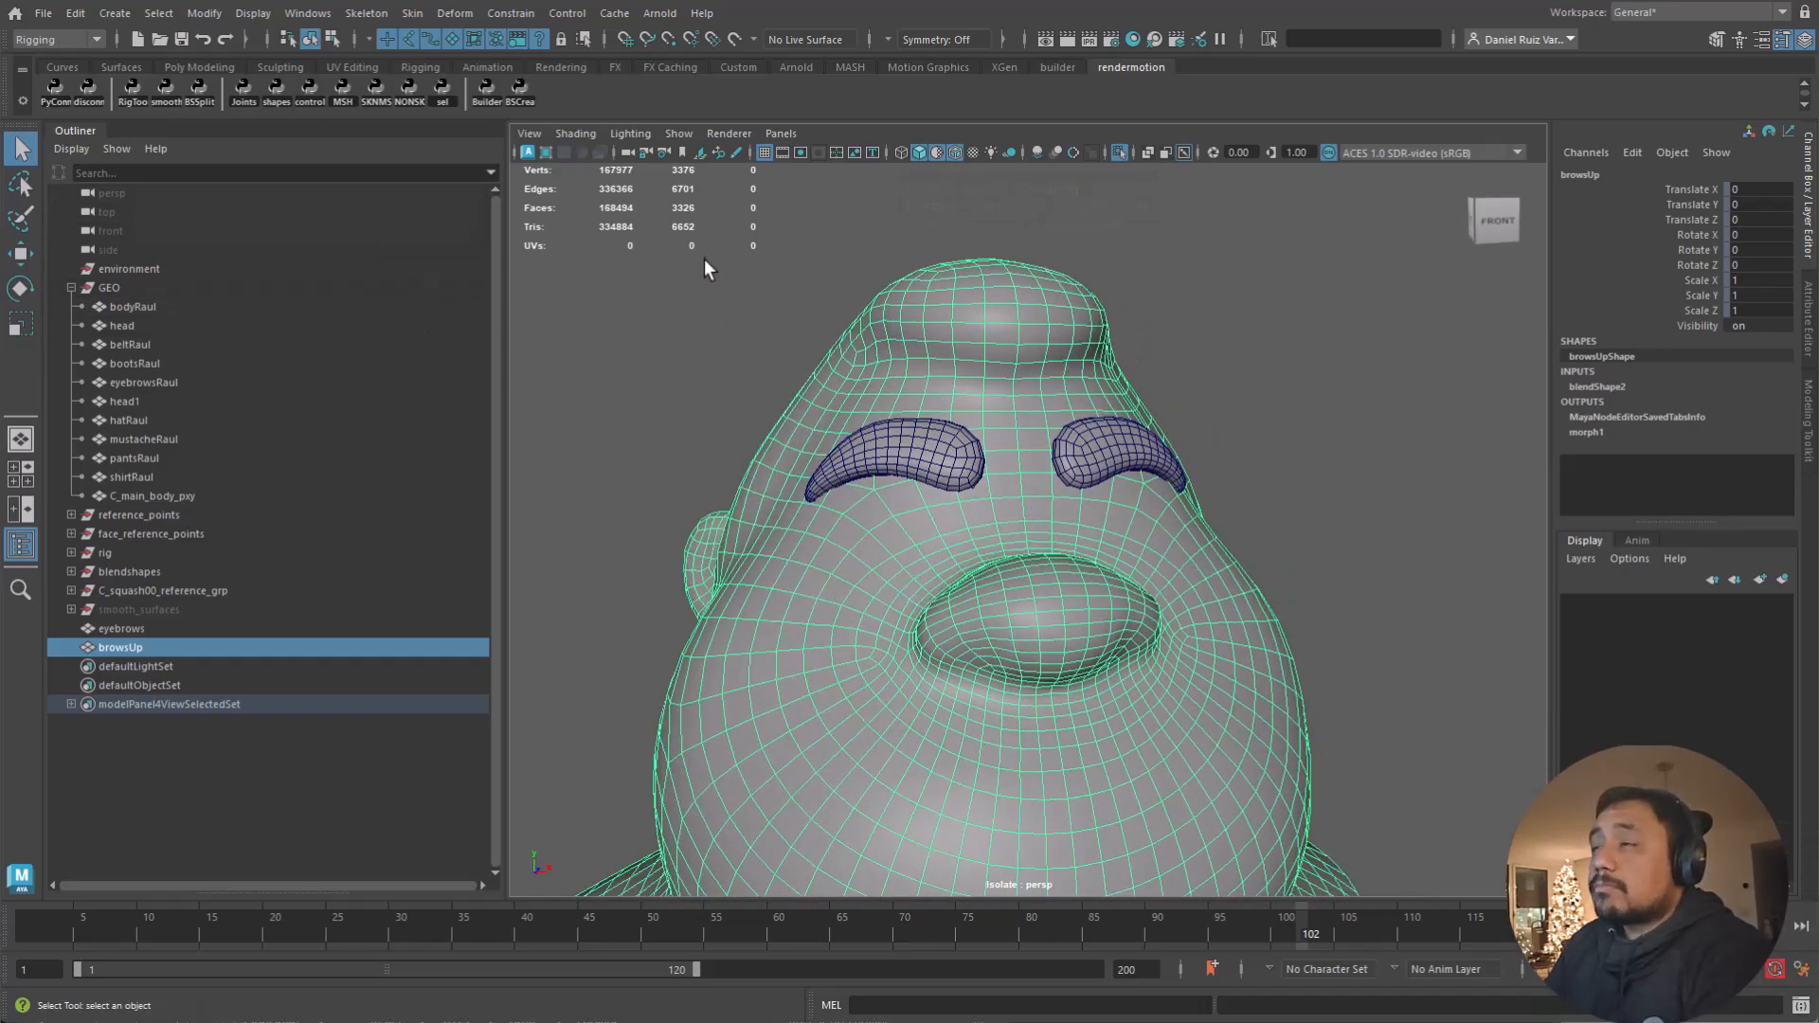
Step: Apply a Proximity Wrap deformer to the eyebrows mesh, keeping the Deform commands open as a floating window
click(722, 360)
click(932, 452)
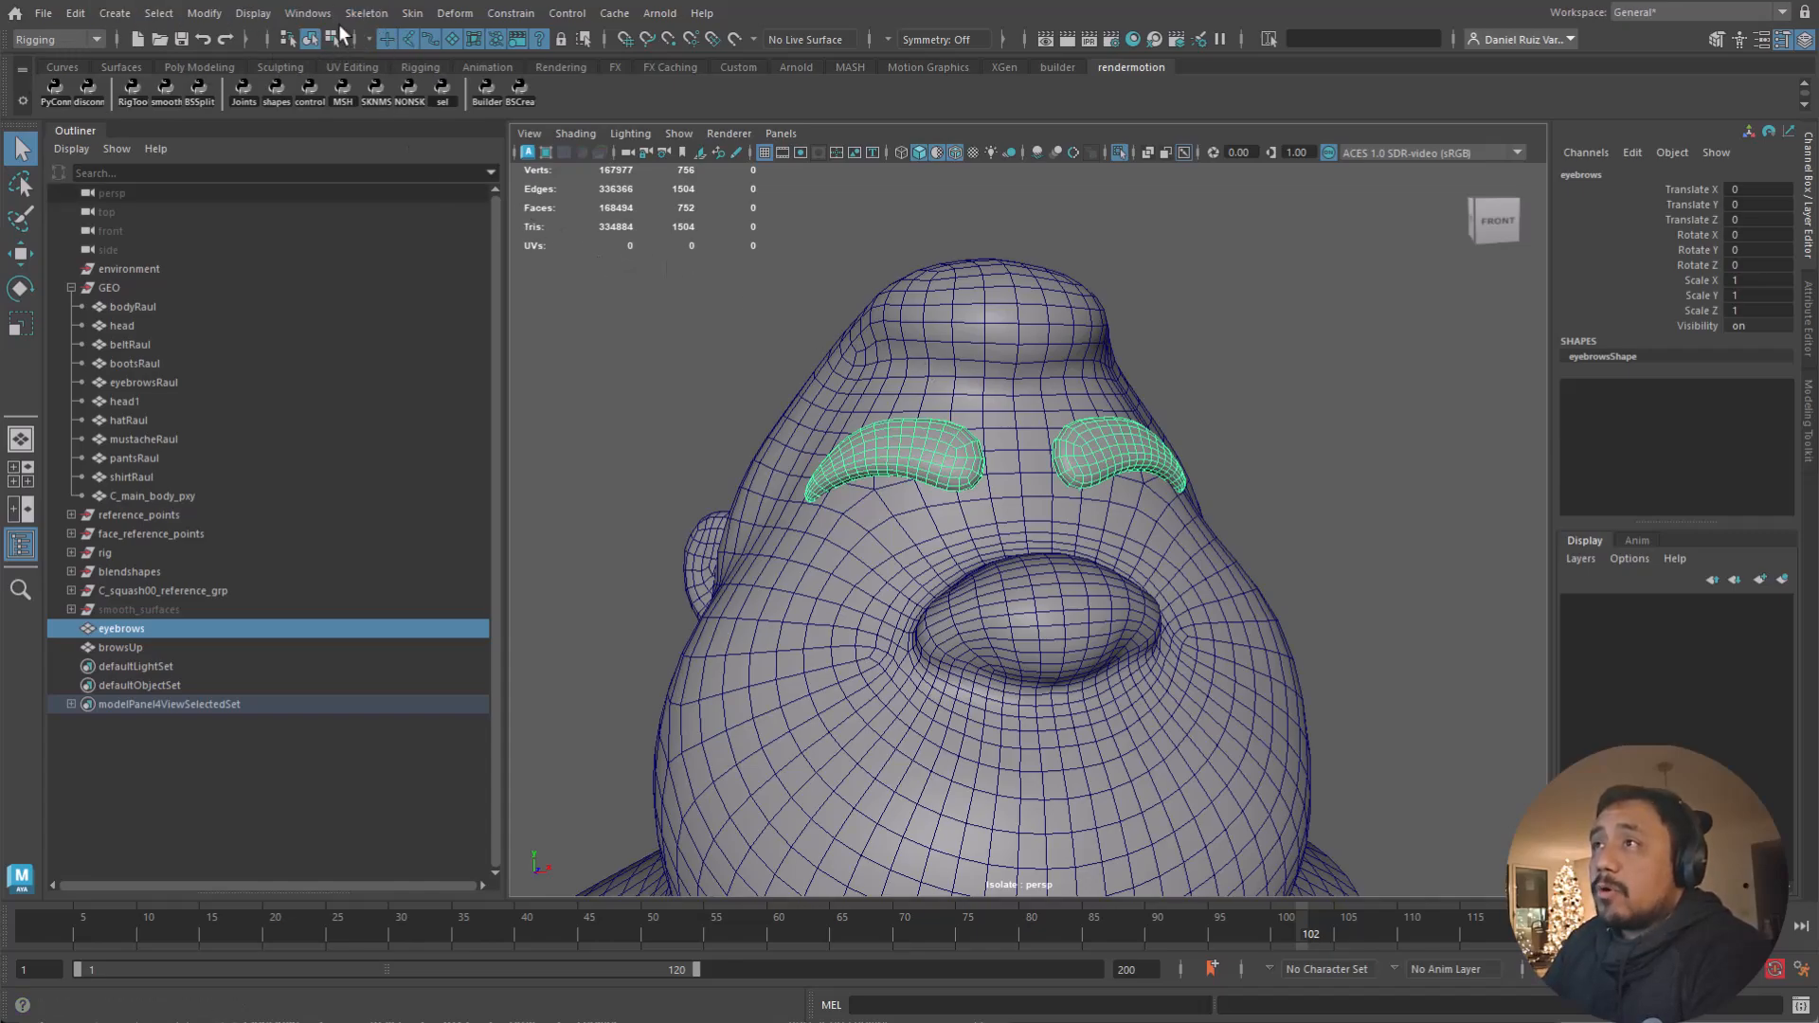
click(455, 12)
click(508, 32)
drag(552, 19, 534, 189)
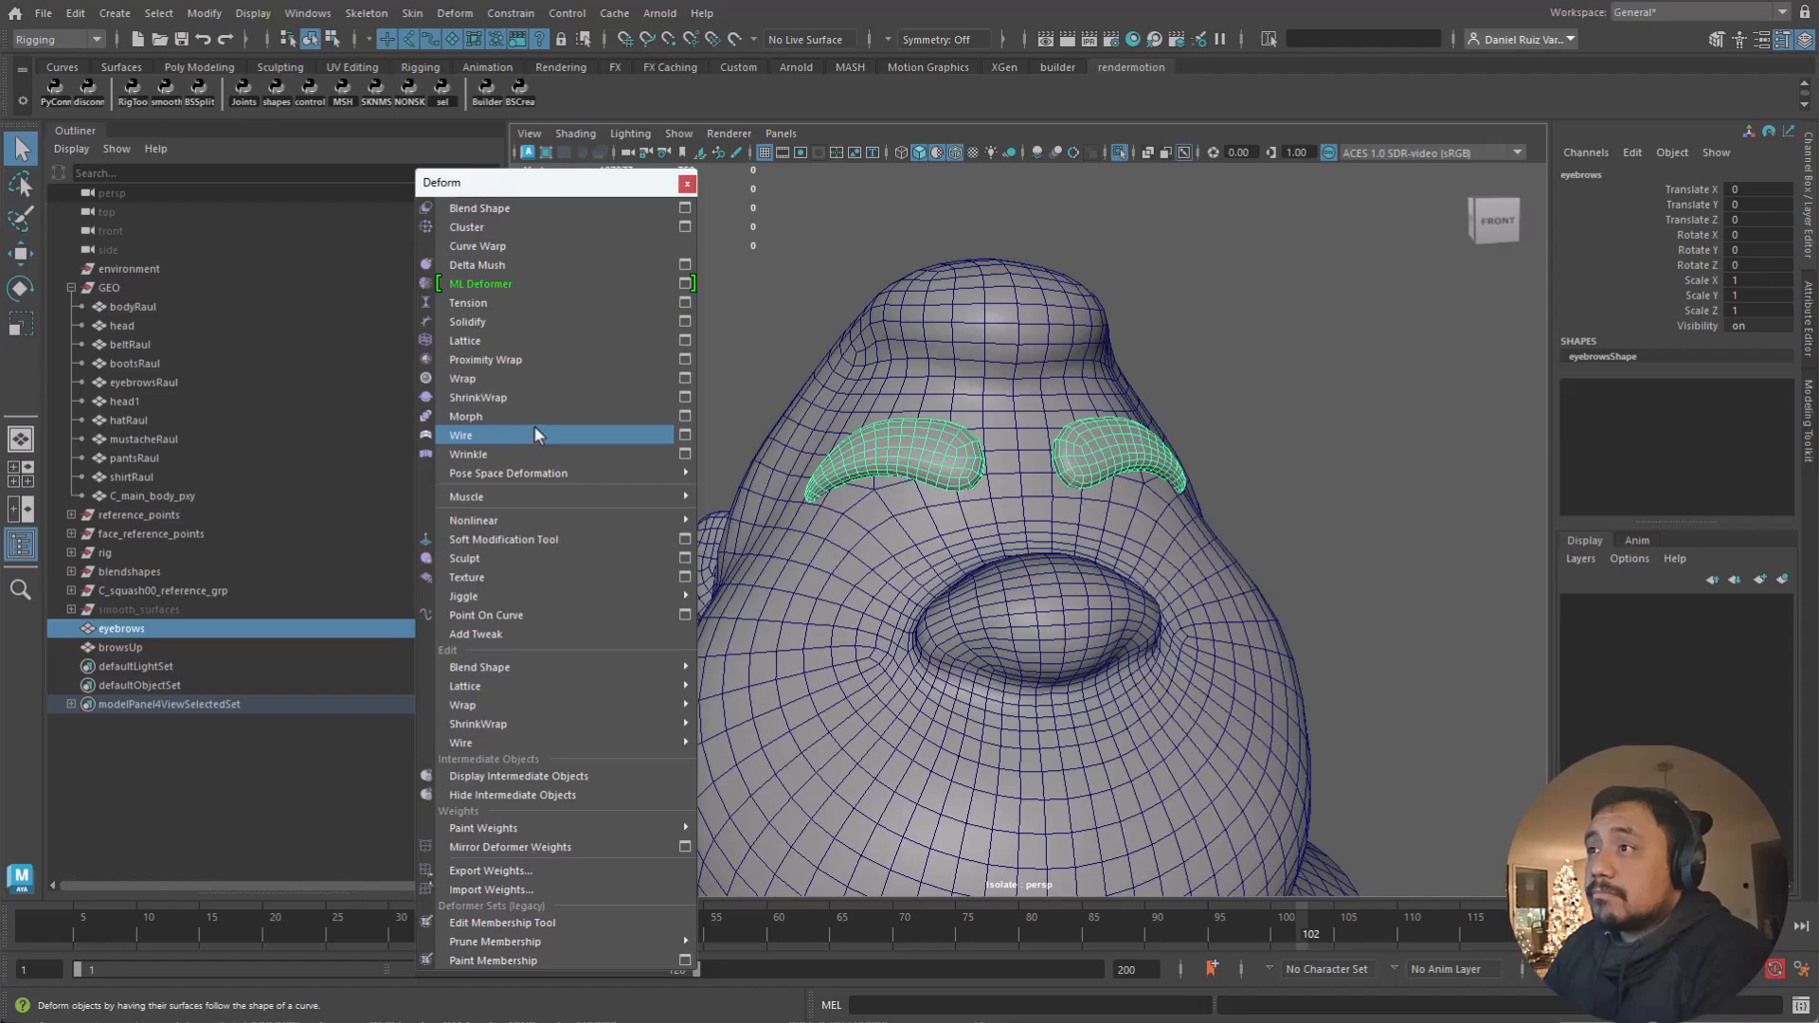
click(521, 361)
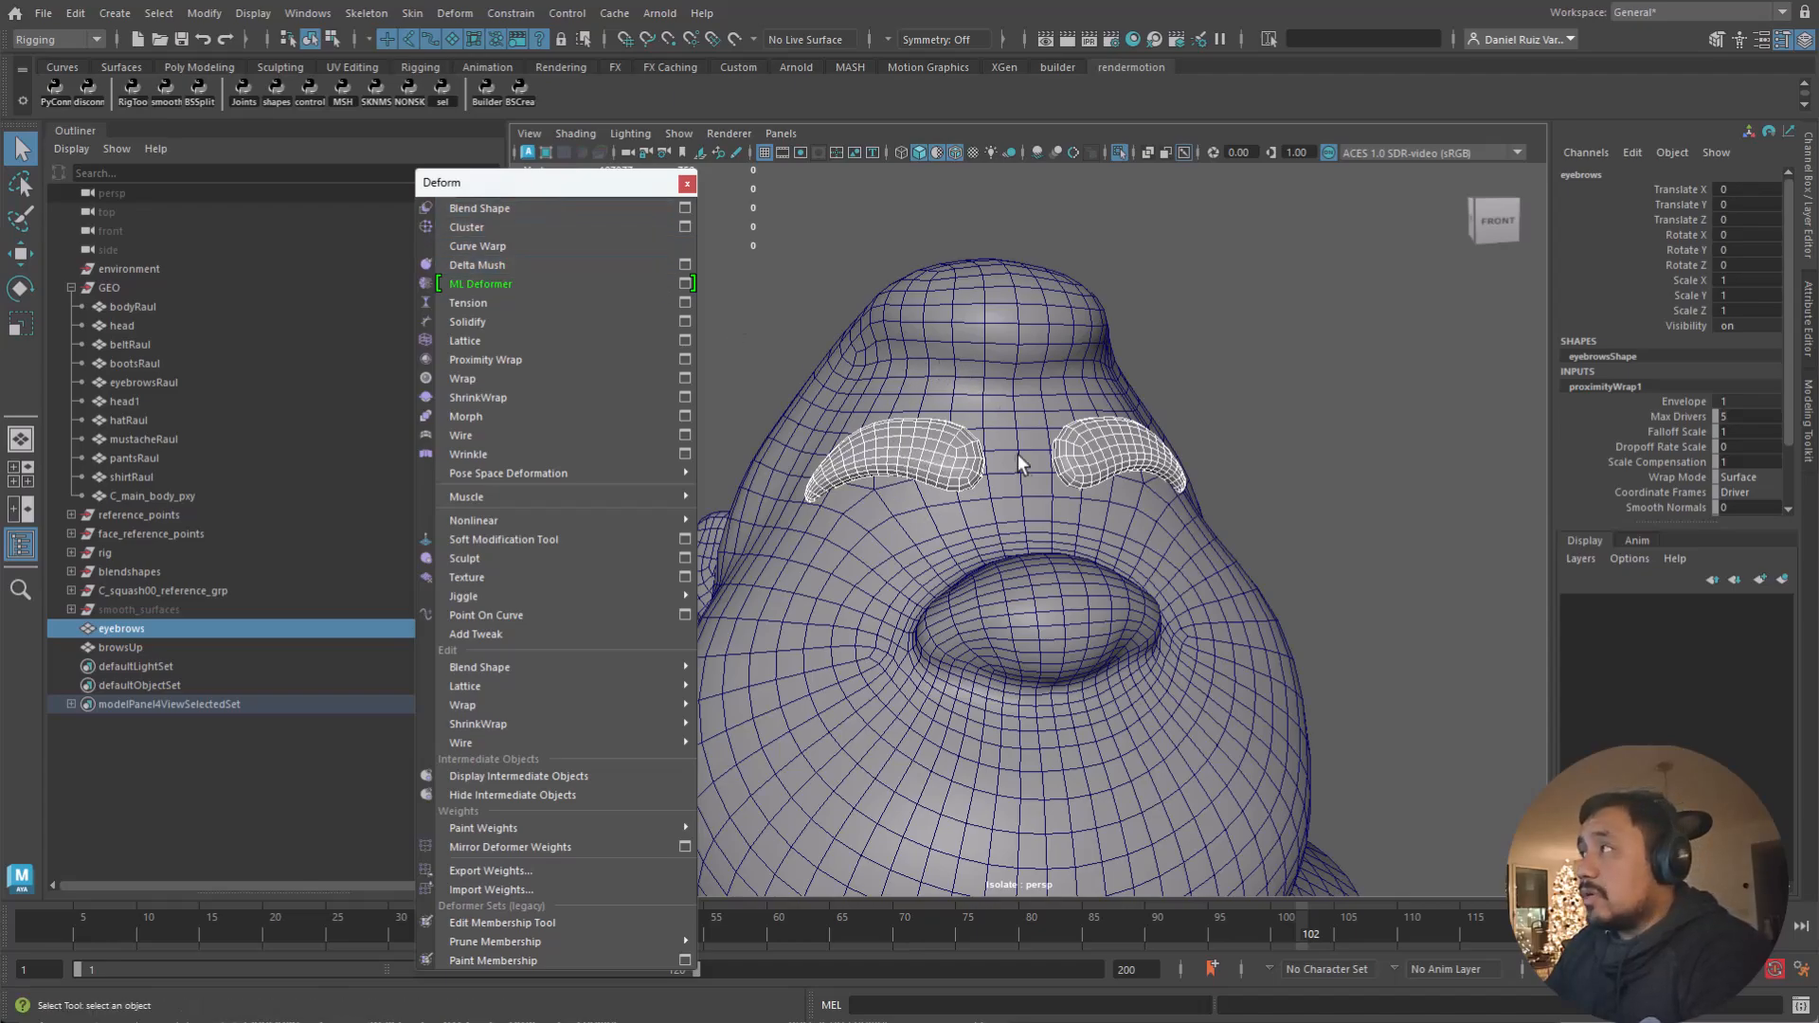
Step: Display the attributes of the Proximity Wrap deformer on the eyebrows mesh and review its settings and driver options
click(1161, 326)
click(1120, 439)
click(1596, 389)
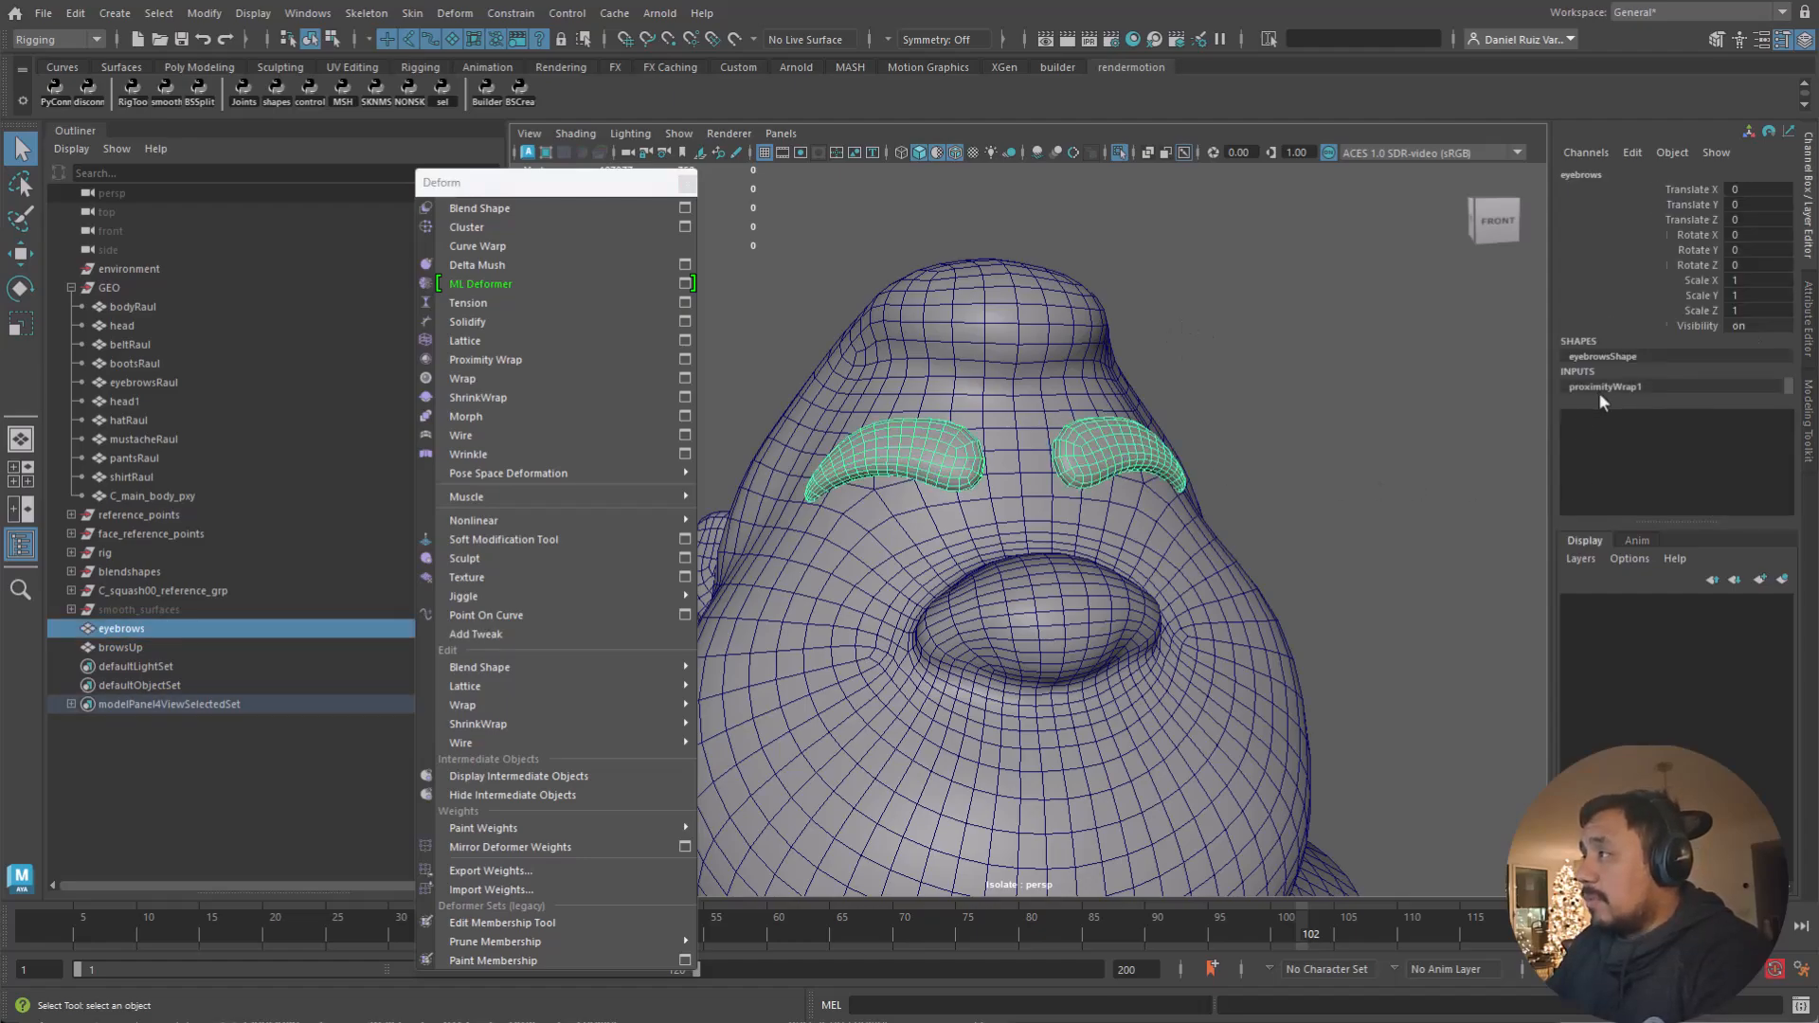
key(ctrl+a)
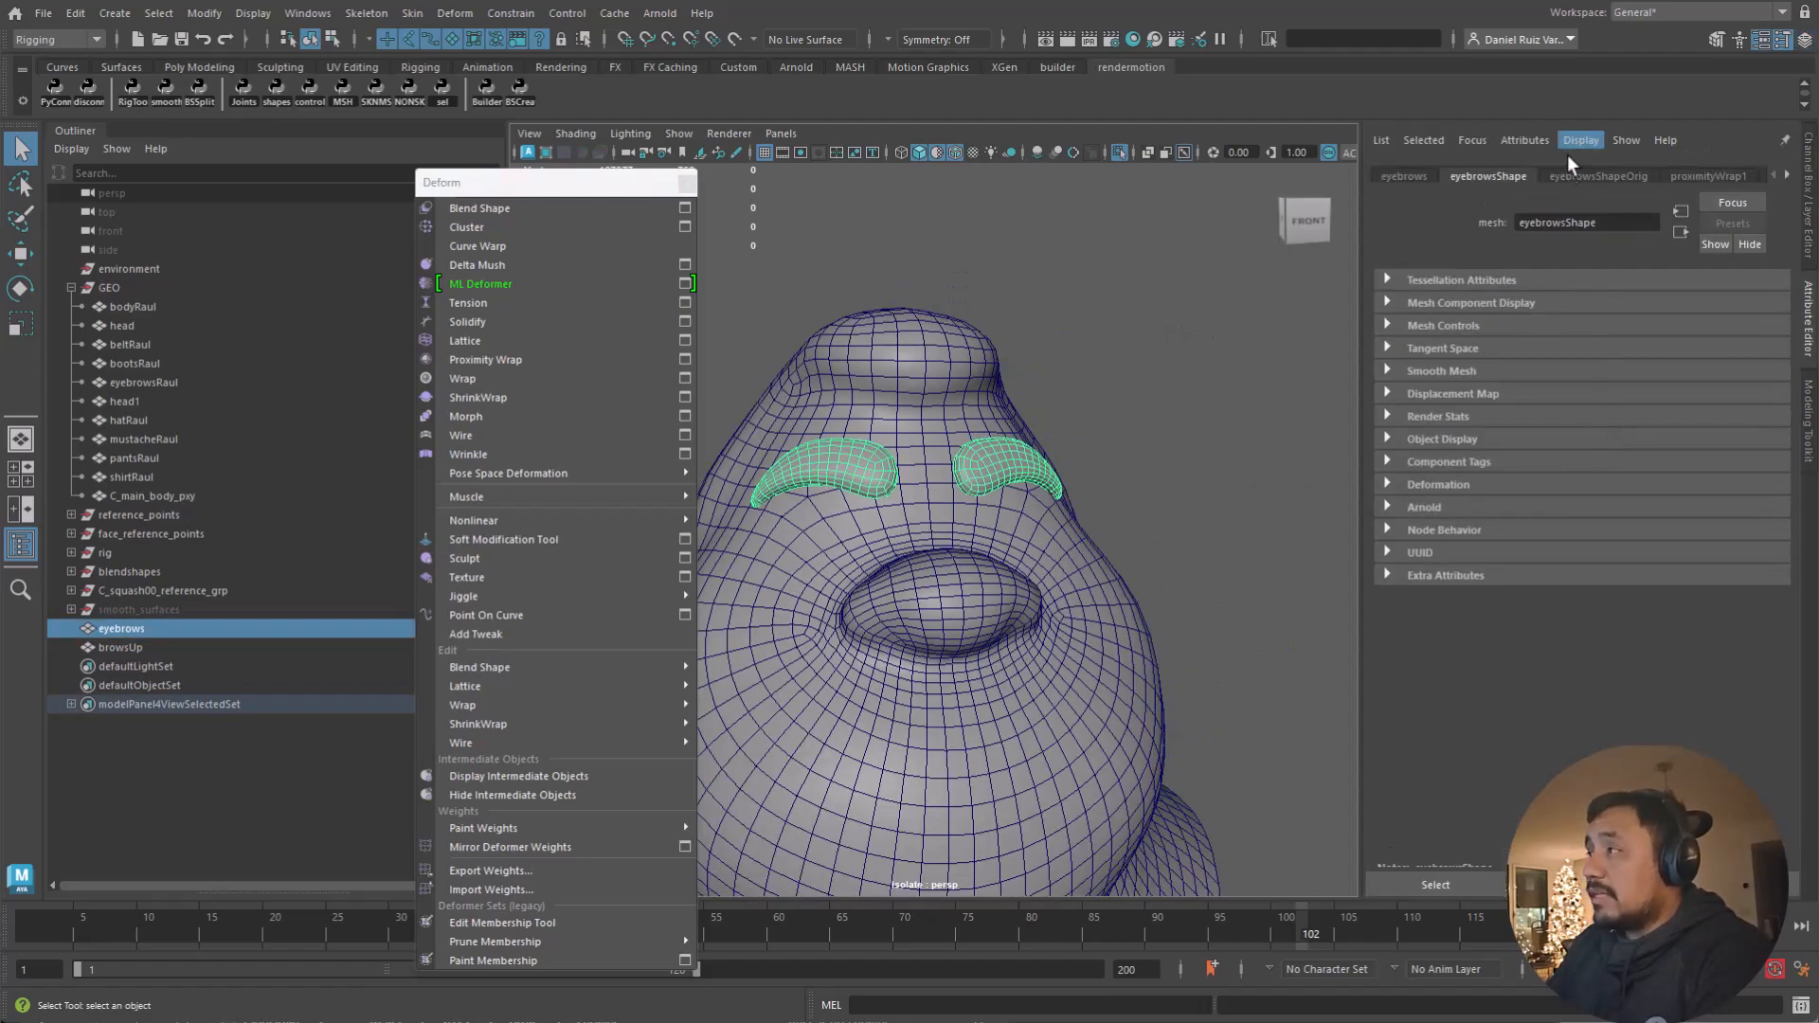
click(1697, 178)
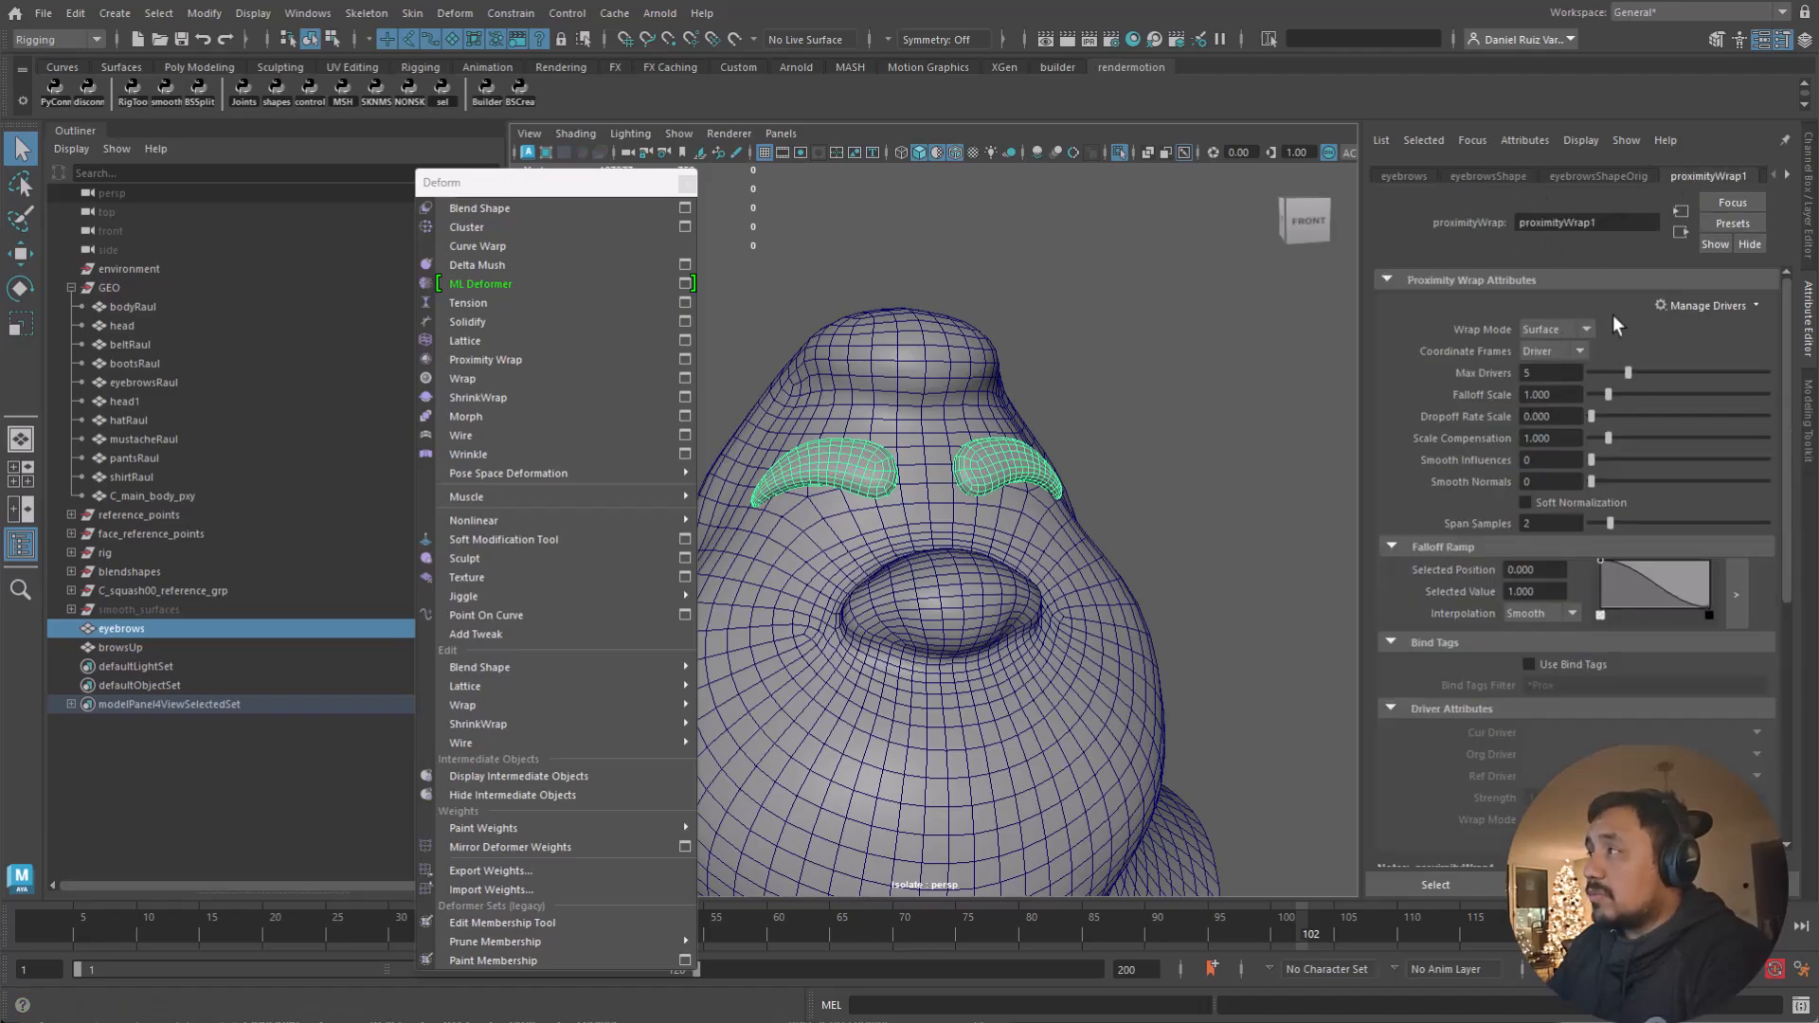
scroll(1774, 360, down, 2)
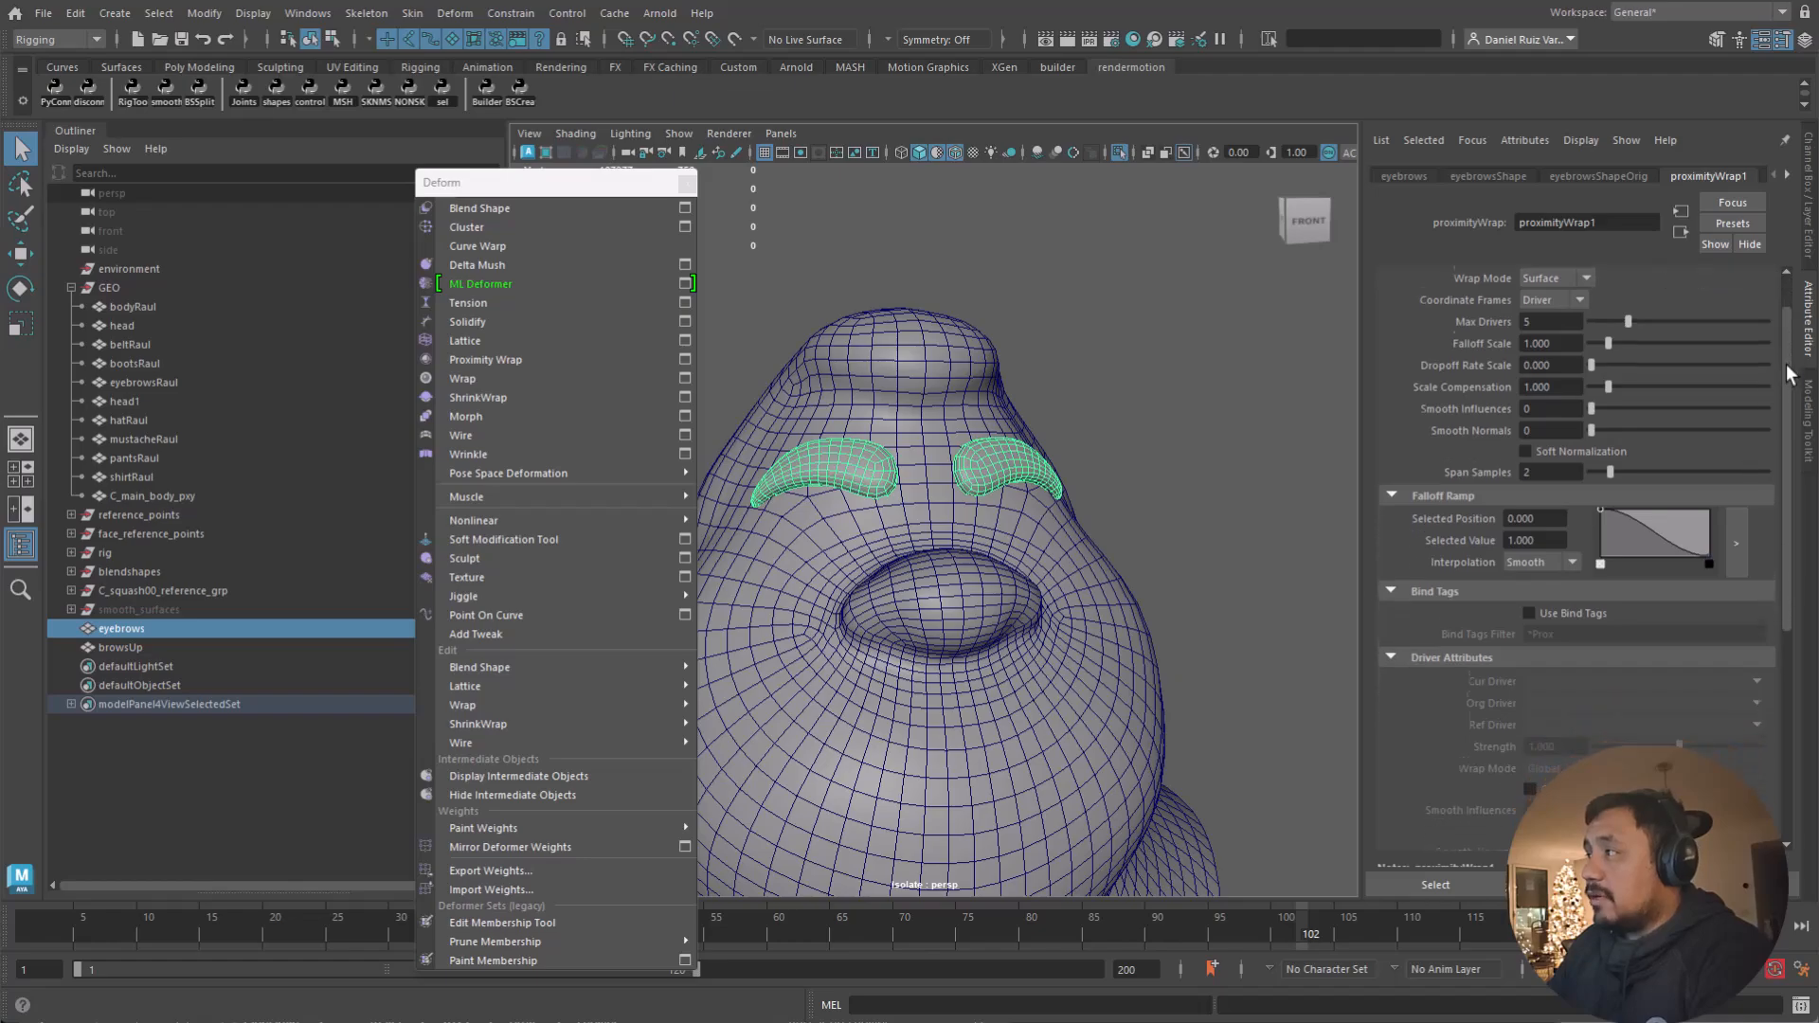
scroll(1768, 370, up, 2)
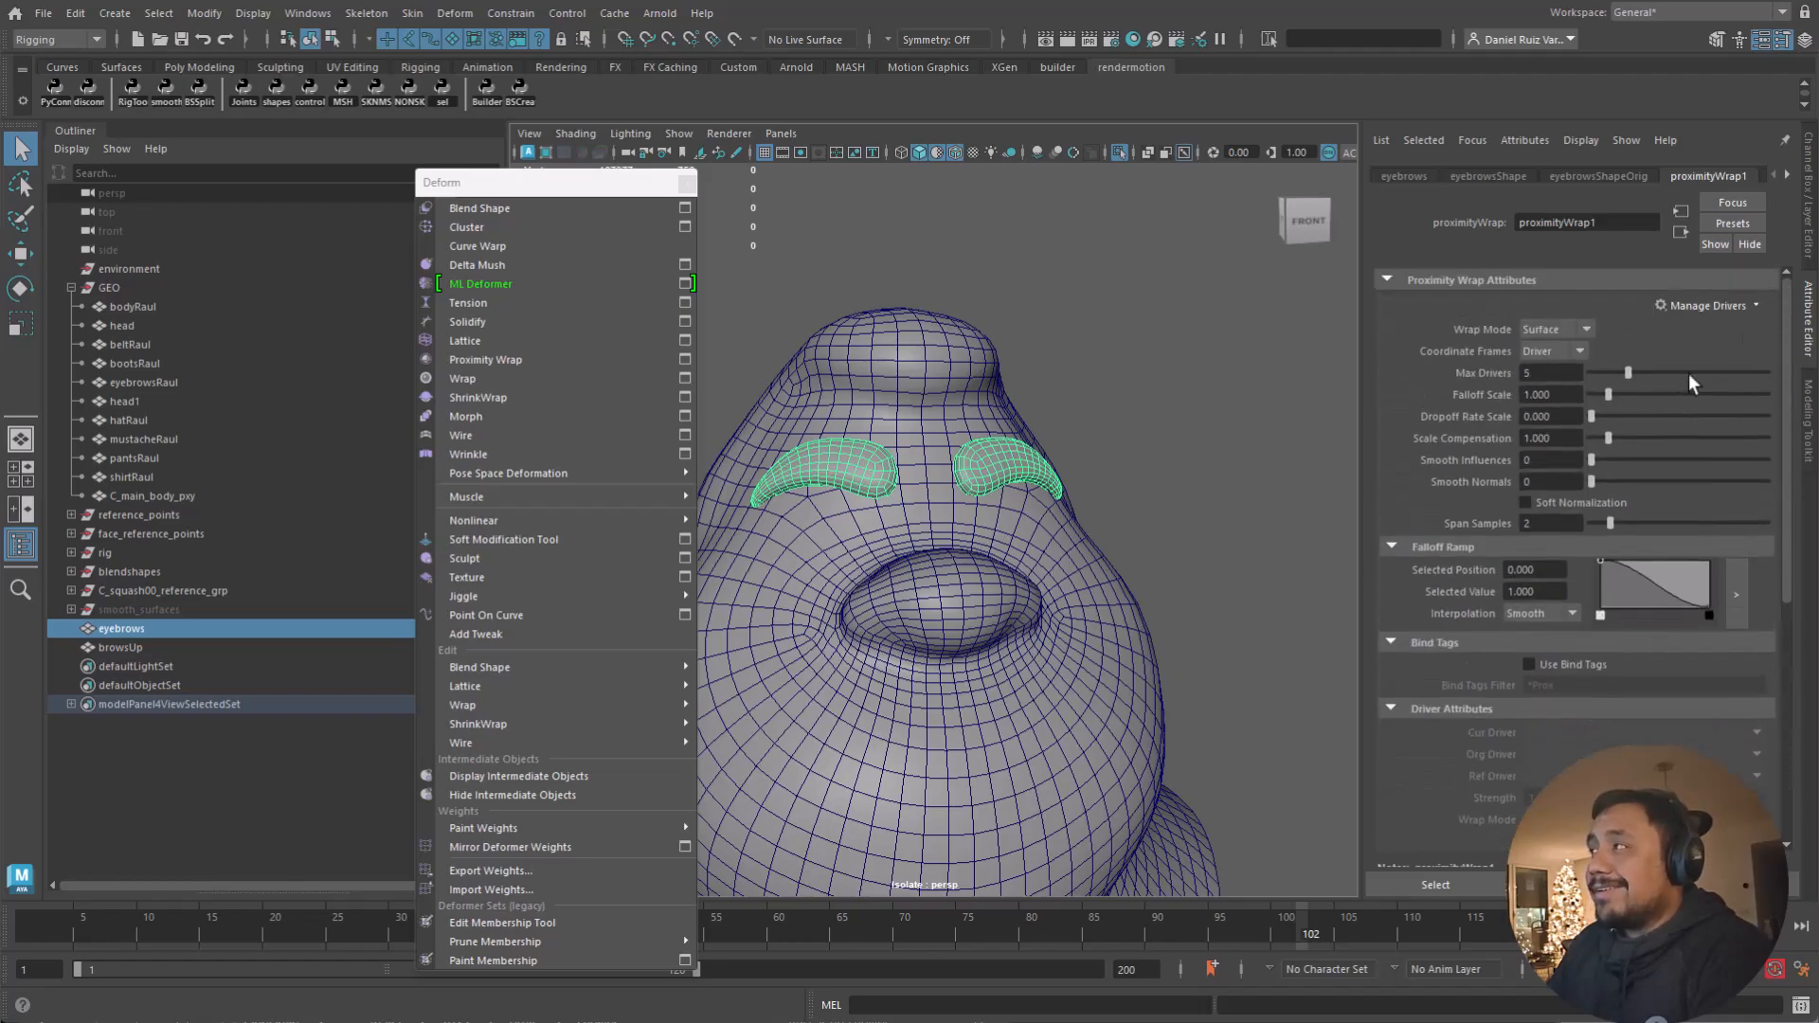
click(1691, 307)
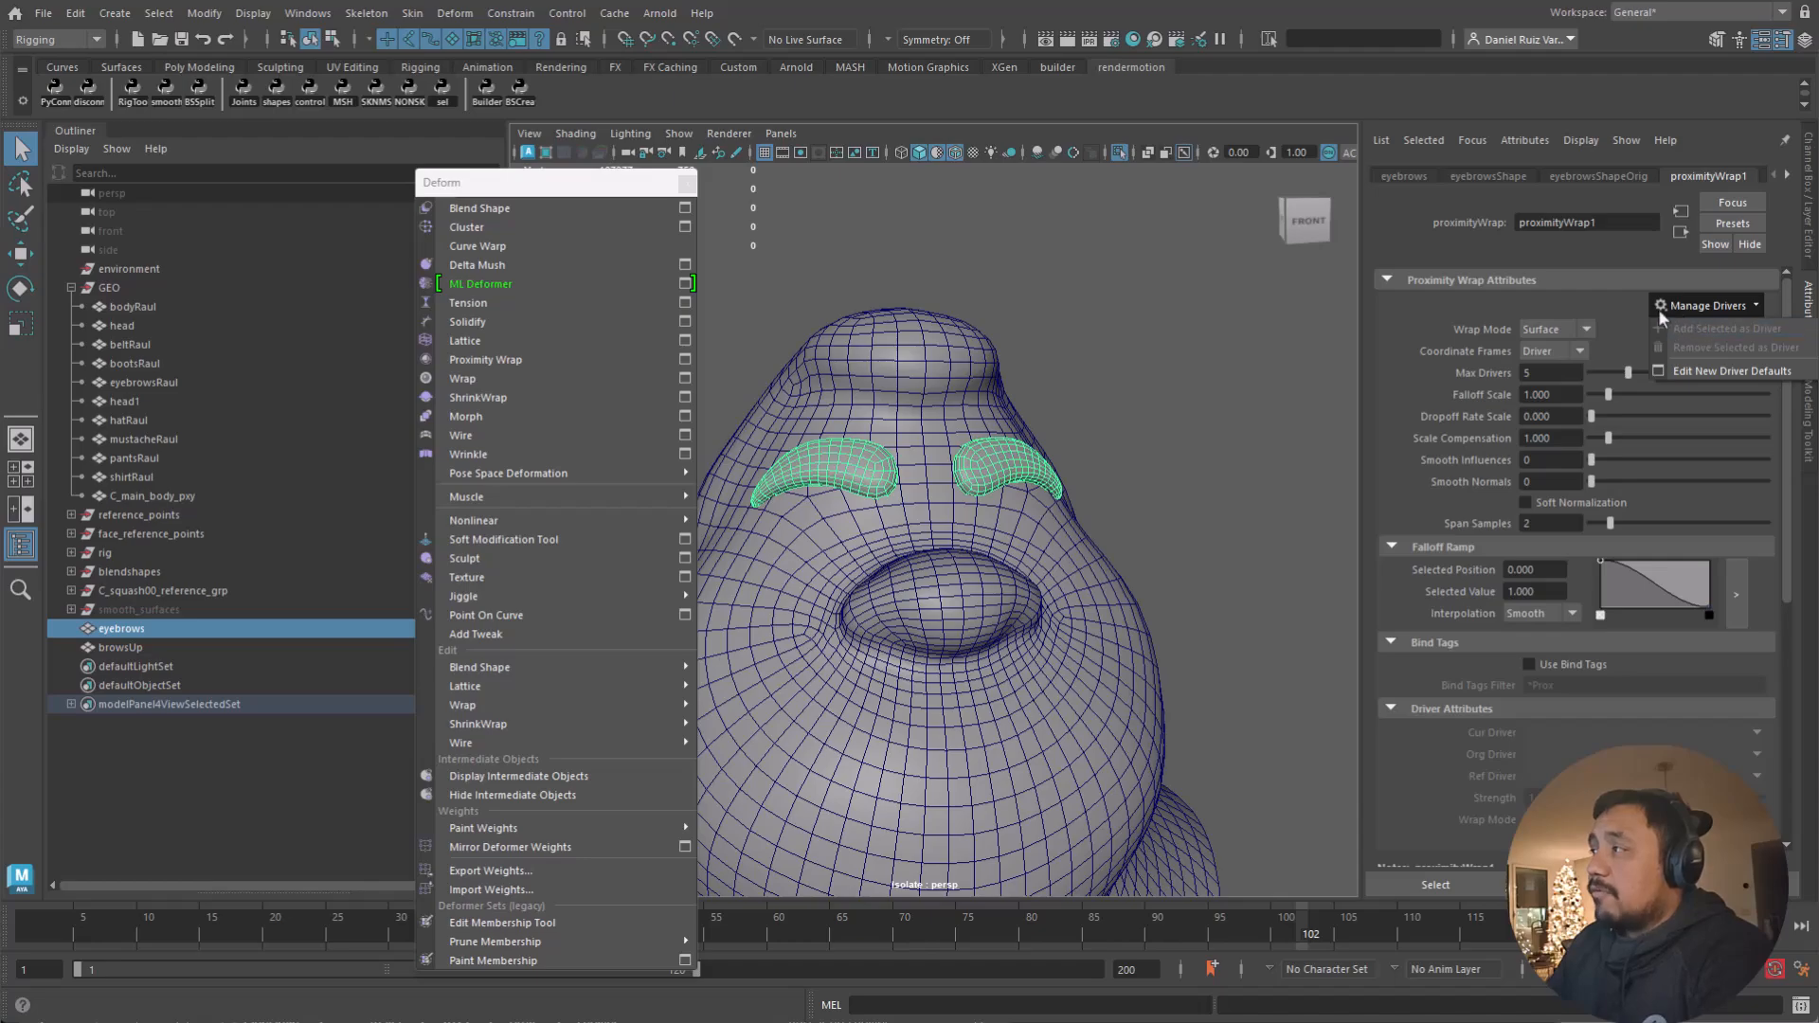
click(1599, 329)
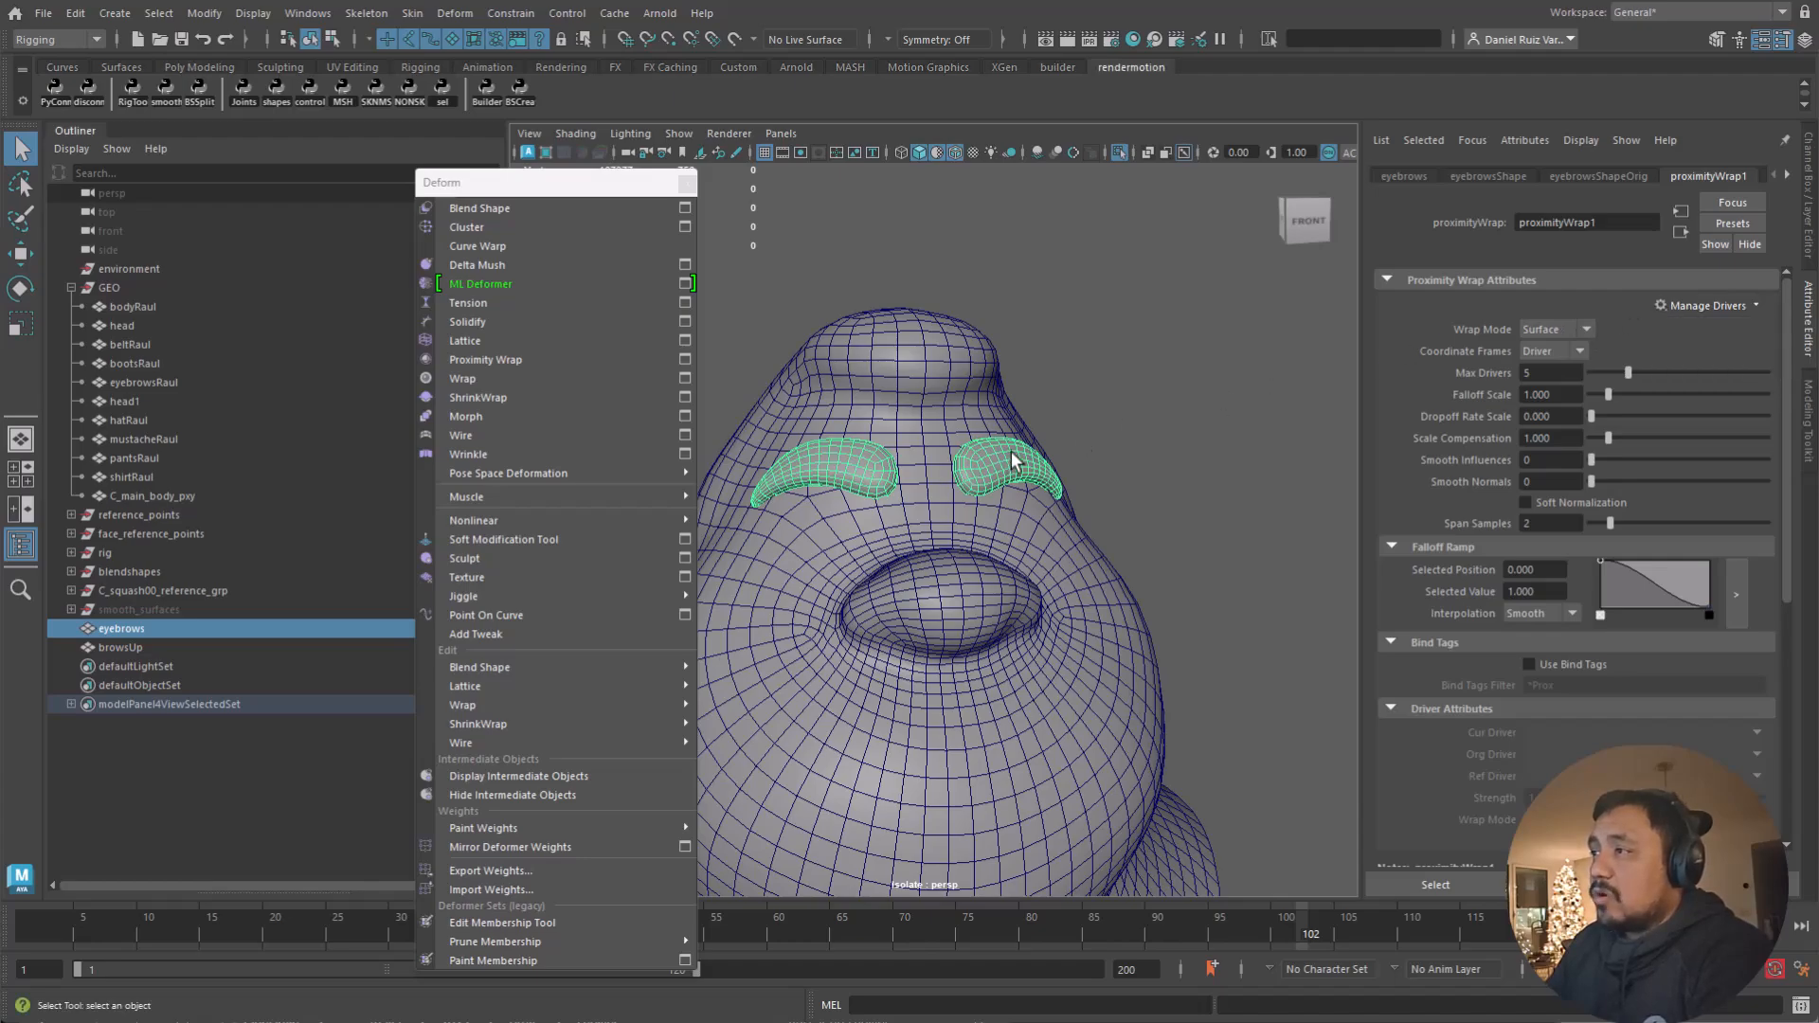
Step: Pin the eyebrows' proximityWrap1 attributes so they stay displayed when the selection changes, and clear the selection
click(1098, 591)
click(1162, 502)
click(1121, 620)
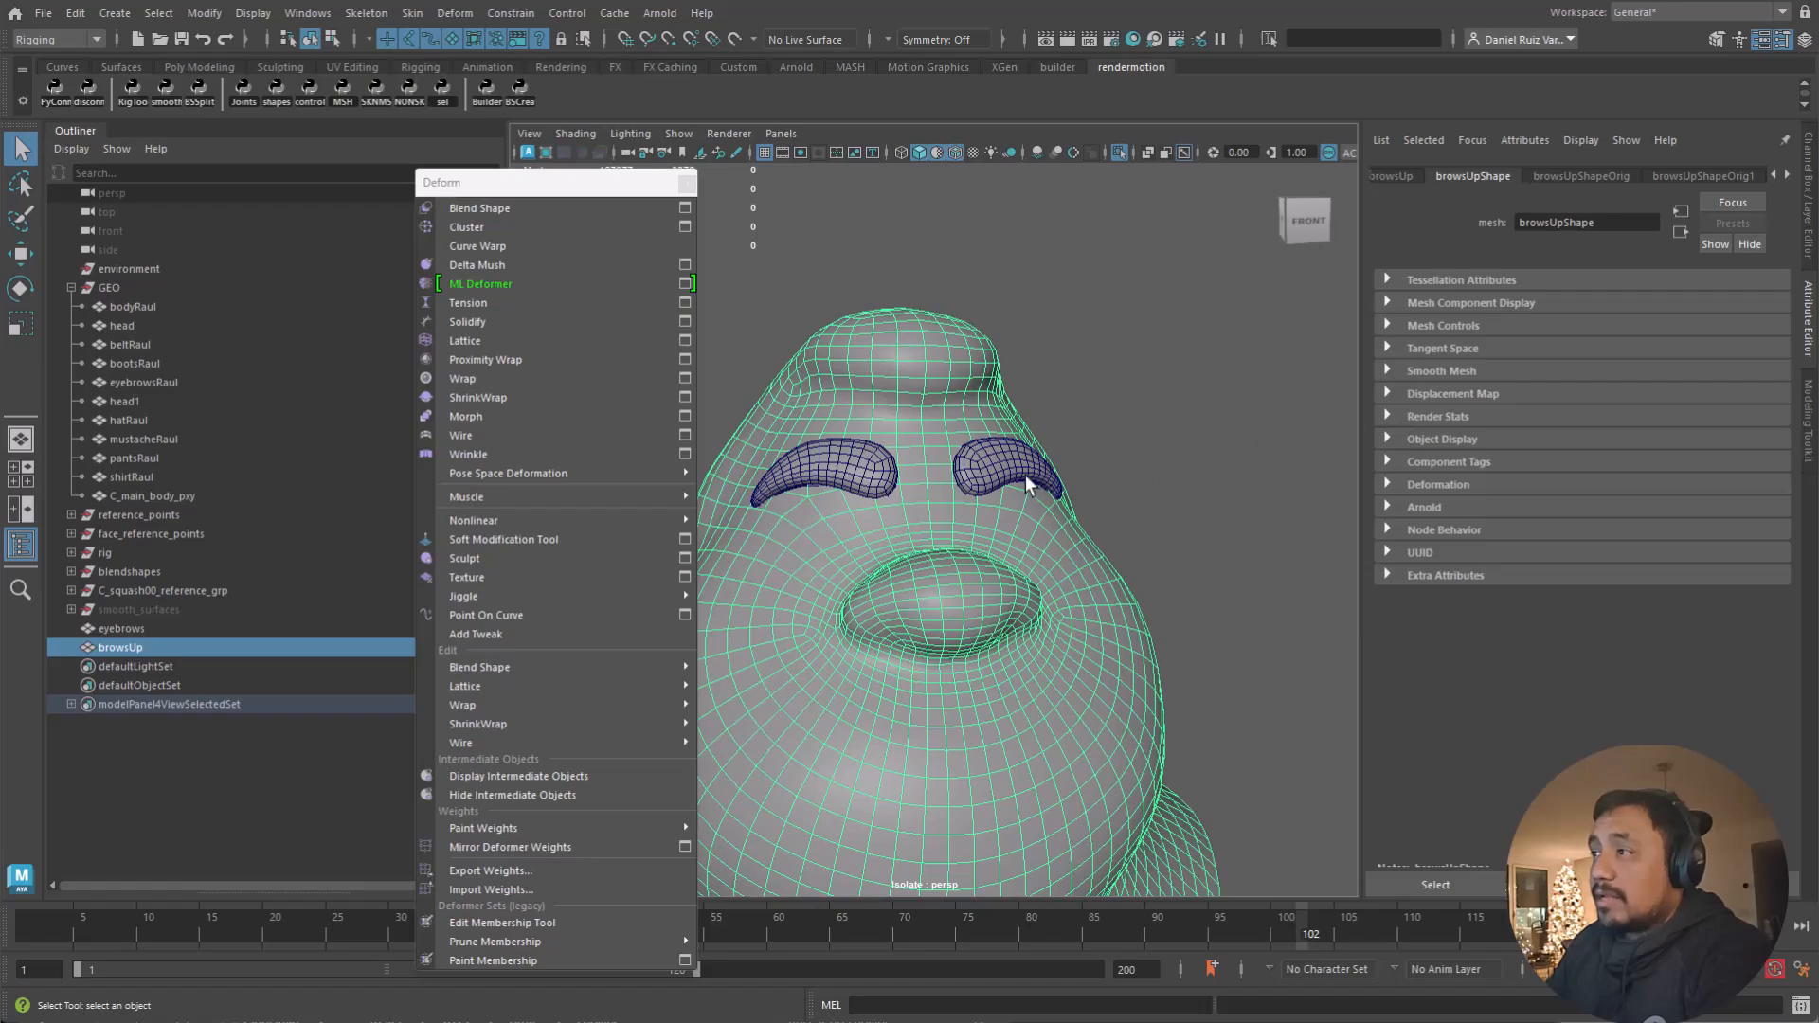
click(1002, 477)
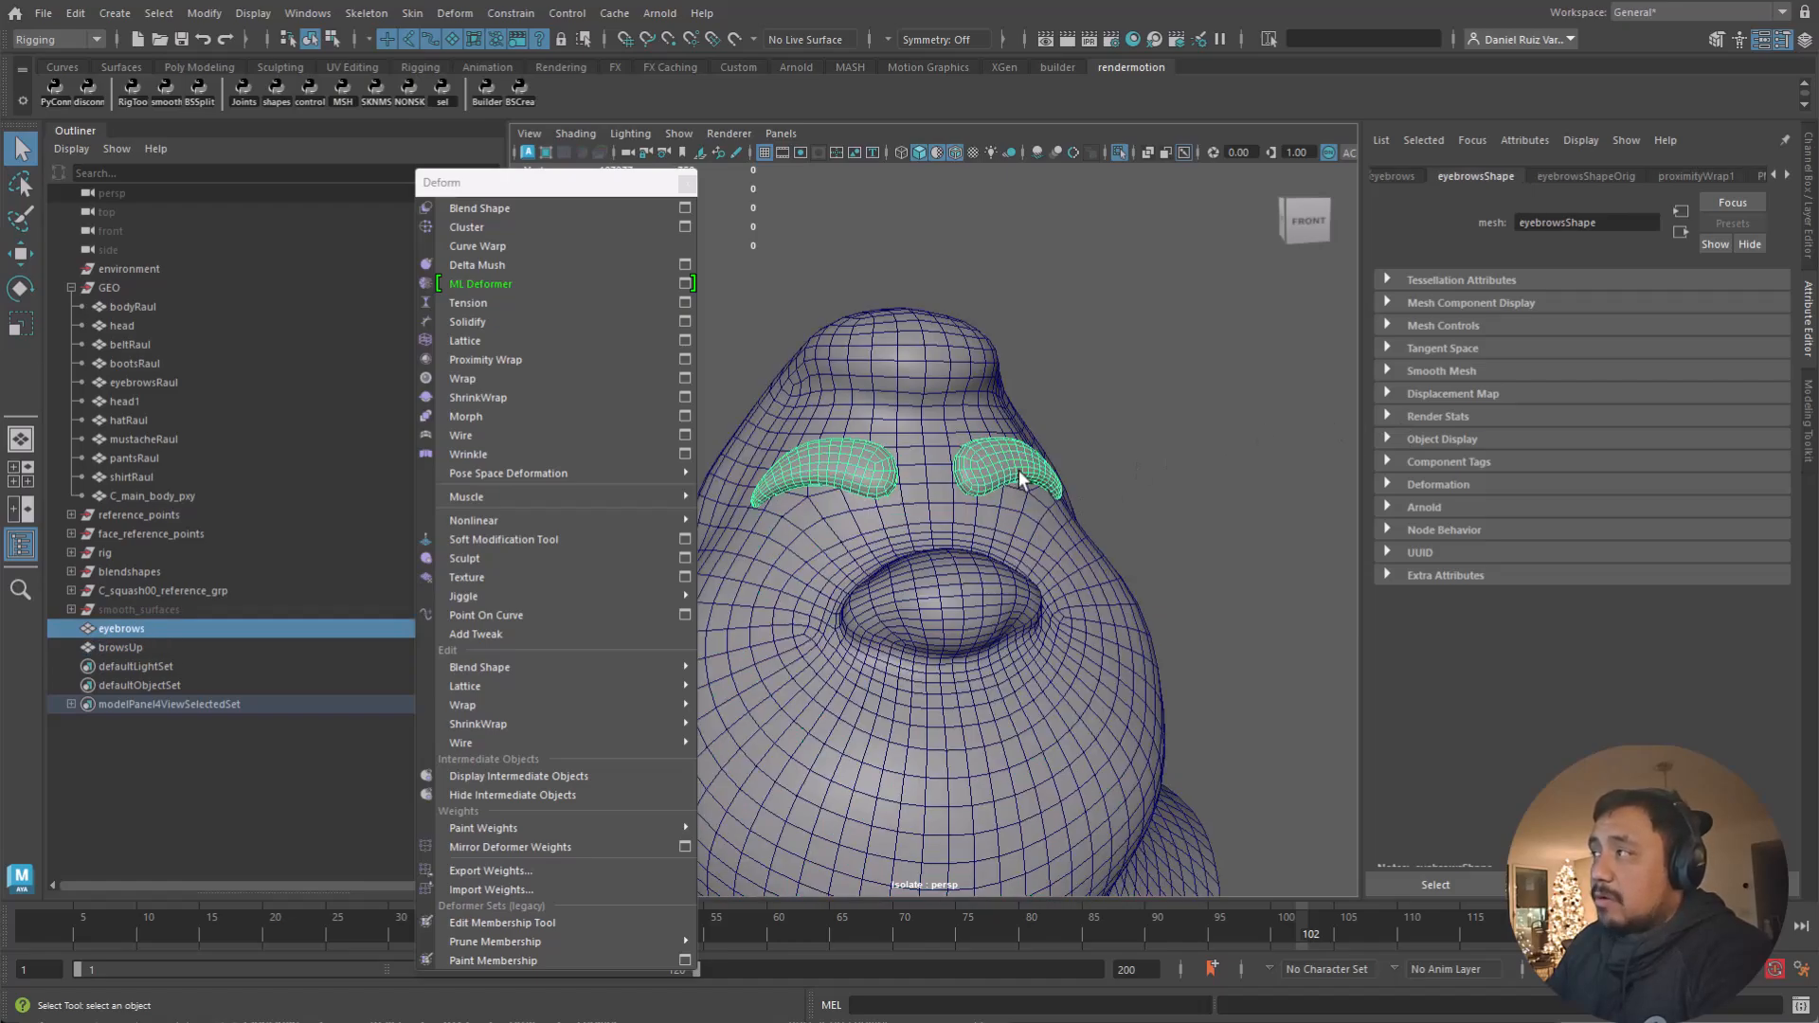
click(1701, 177)
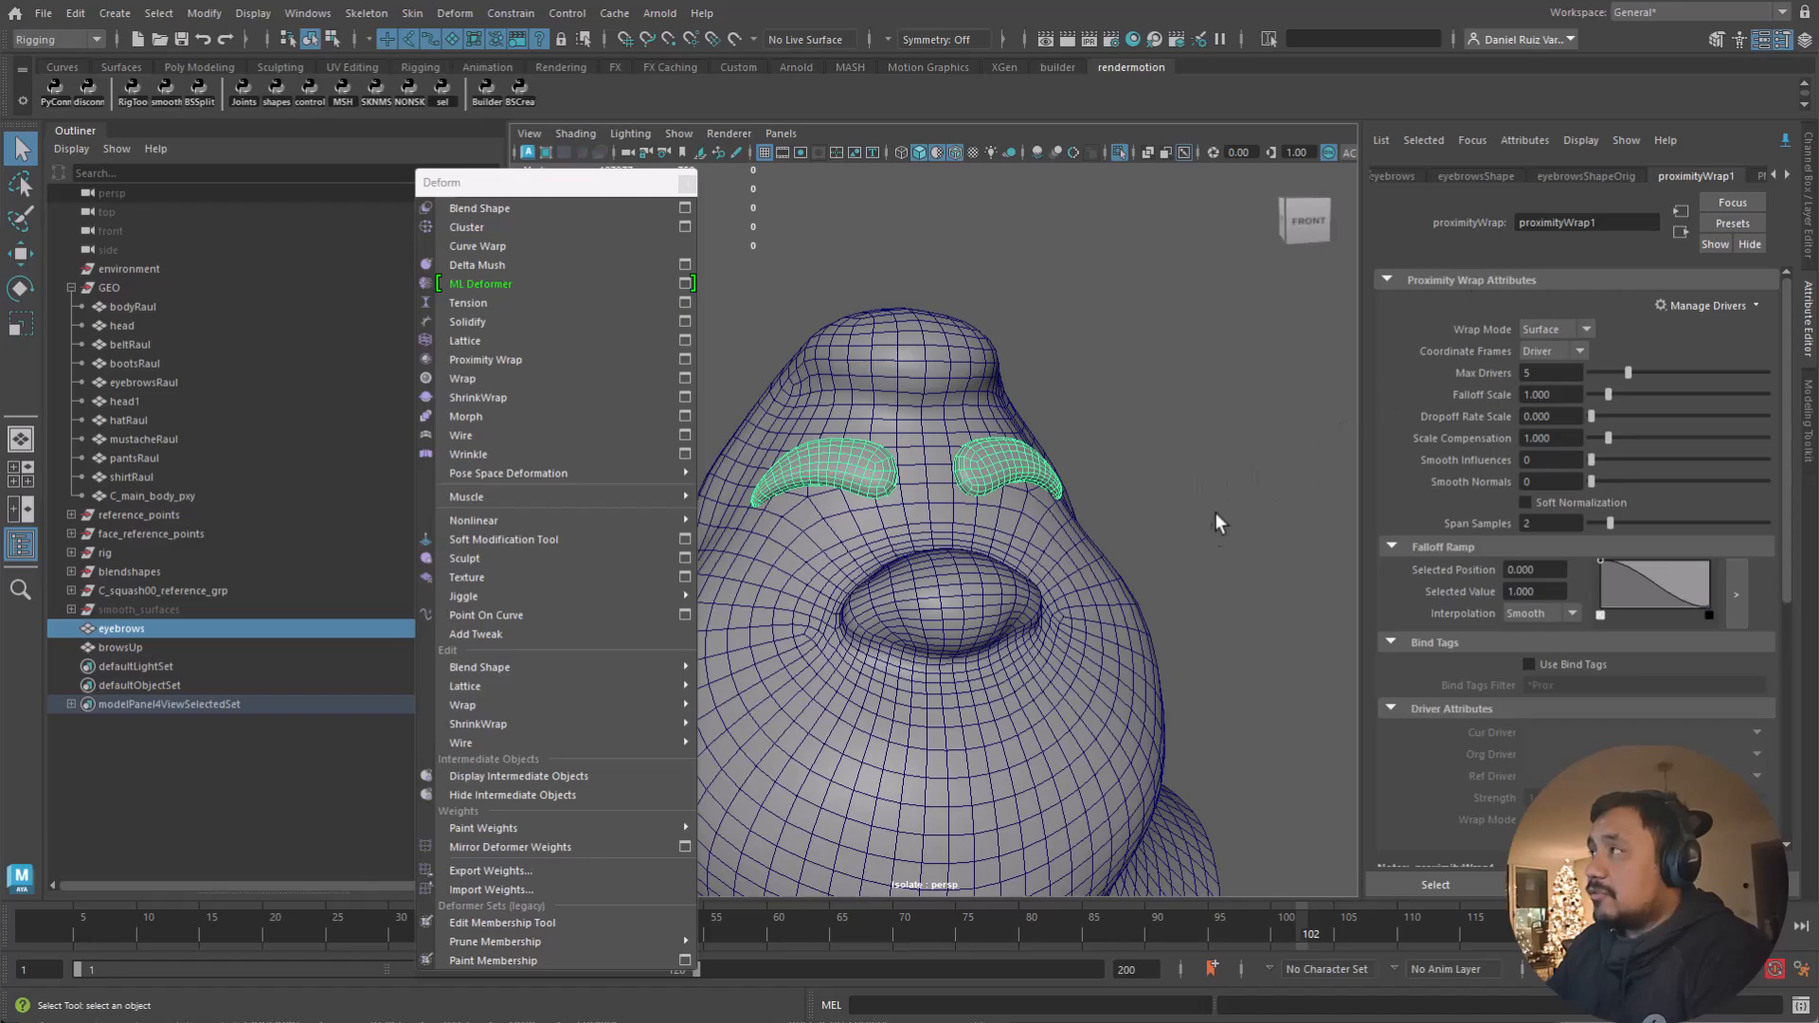
click(1206, 471)
drag(1239, 447, 1132, 356)
click(1121, 678)
click(1239, 415)
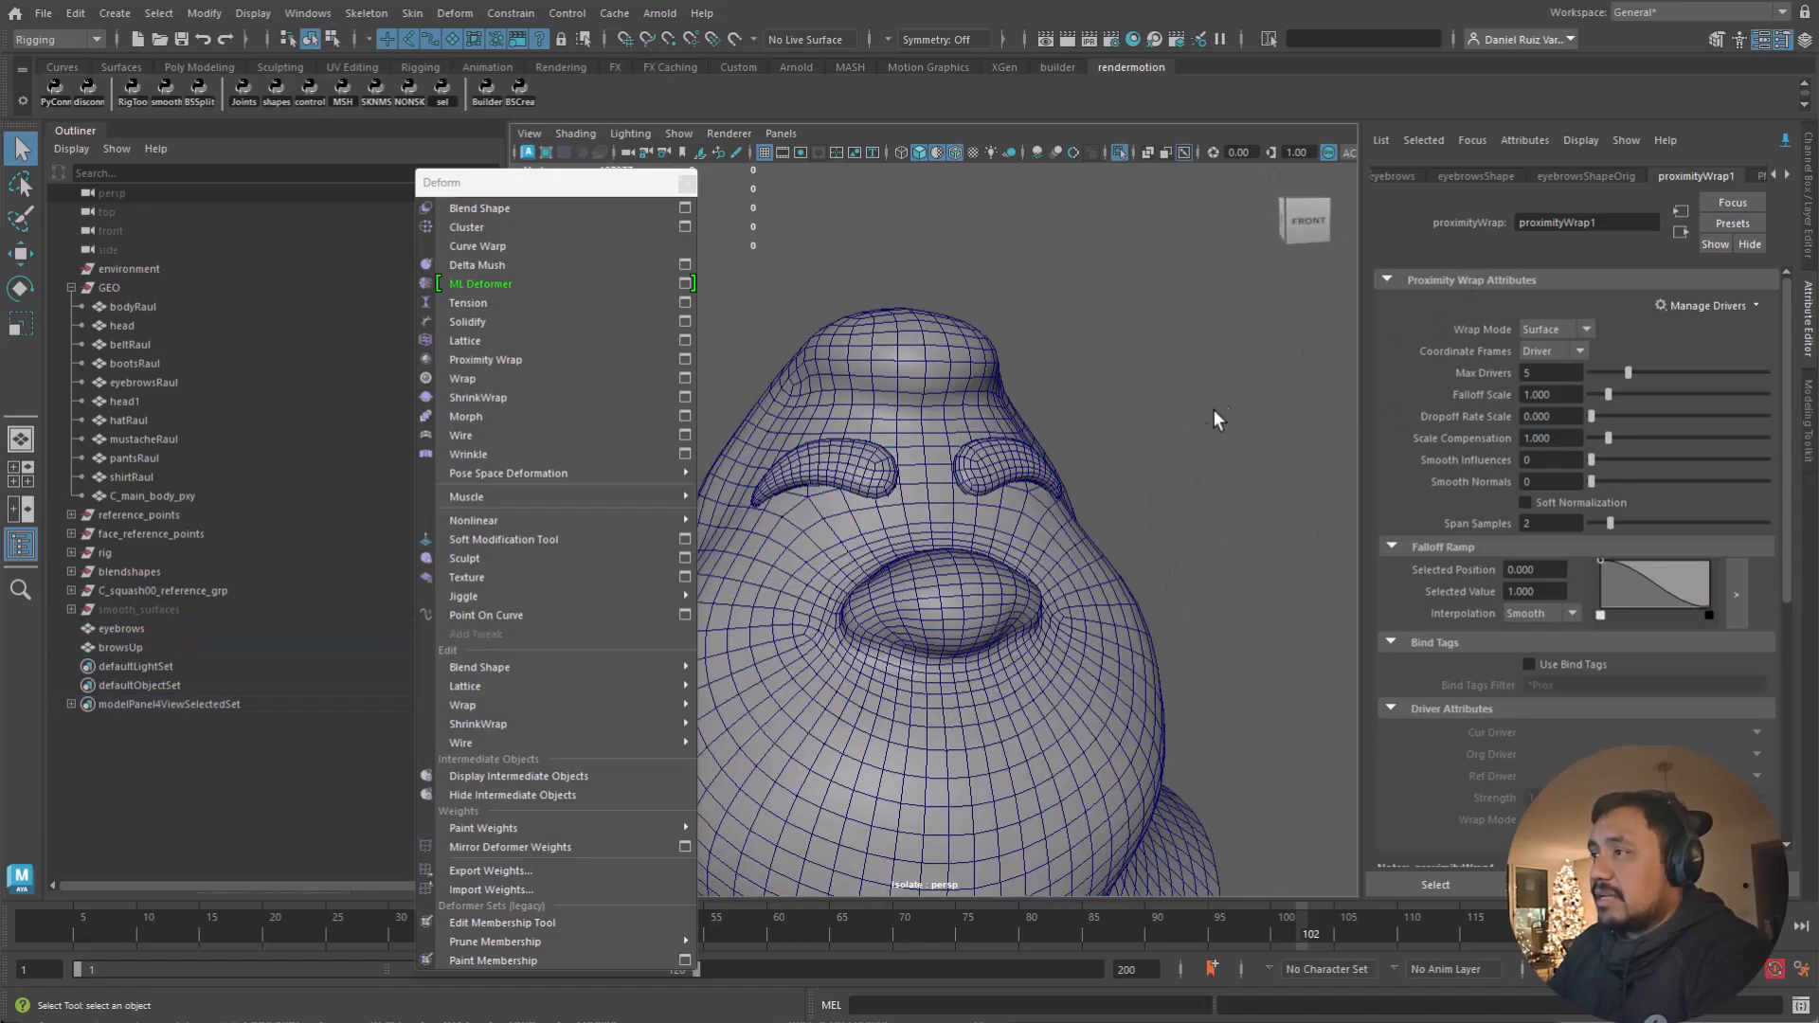
Step: Add the browsUp mesh as a driver of proximityWrap1, and unpin the attribute display
click(1113, 573)
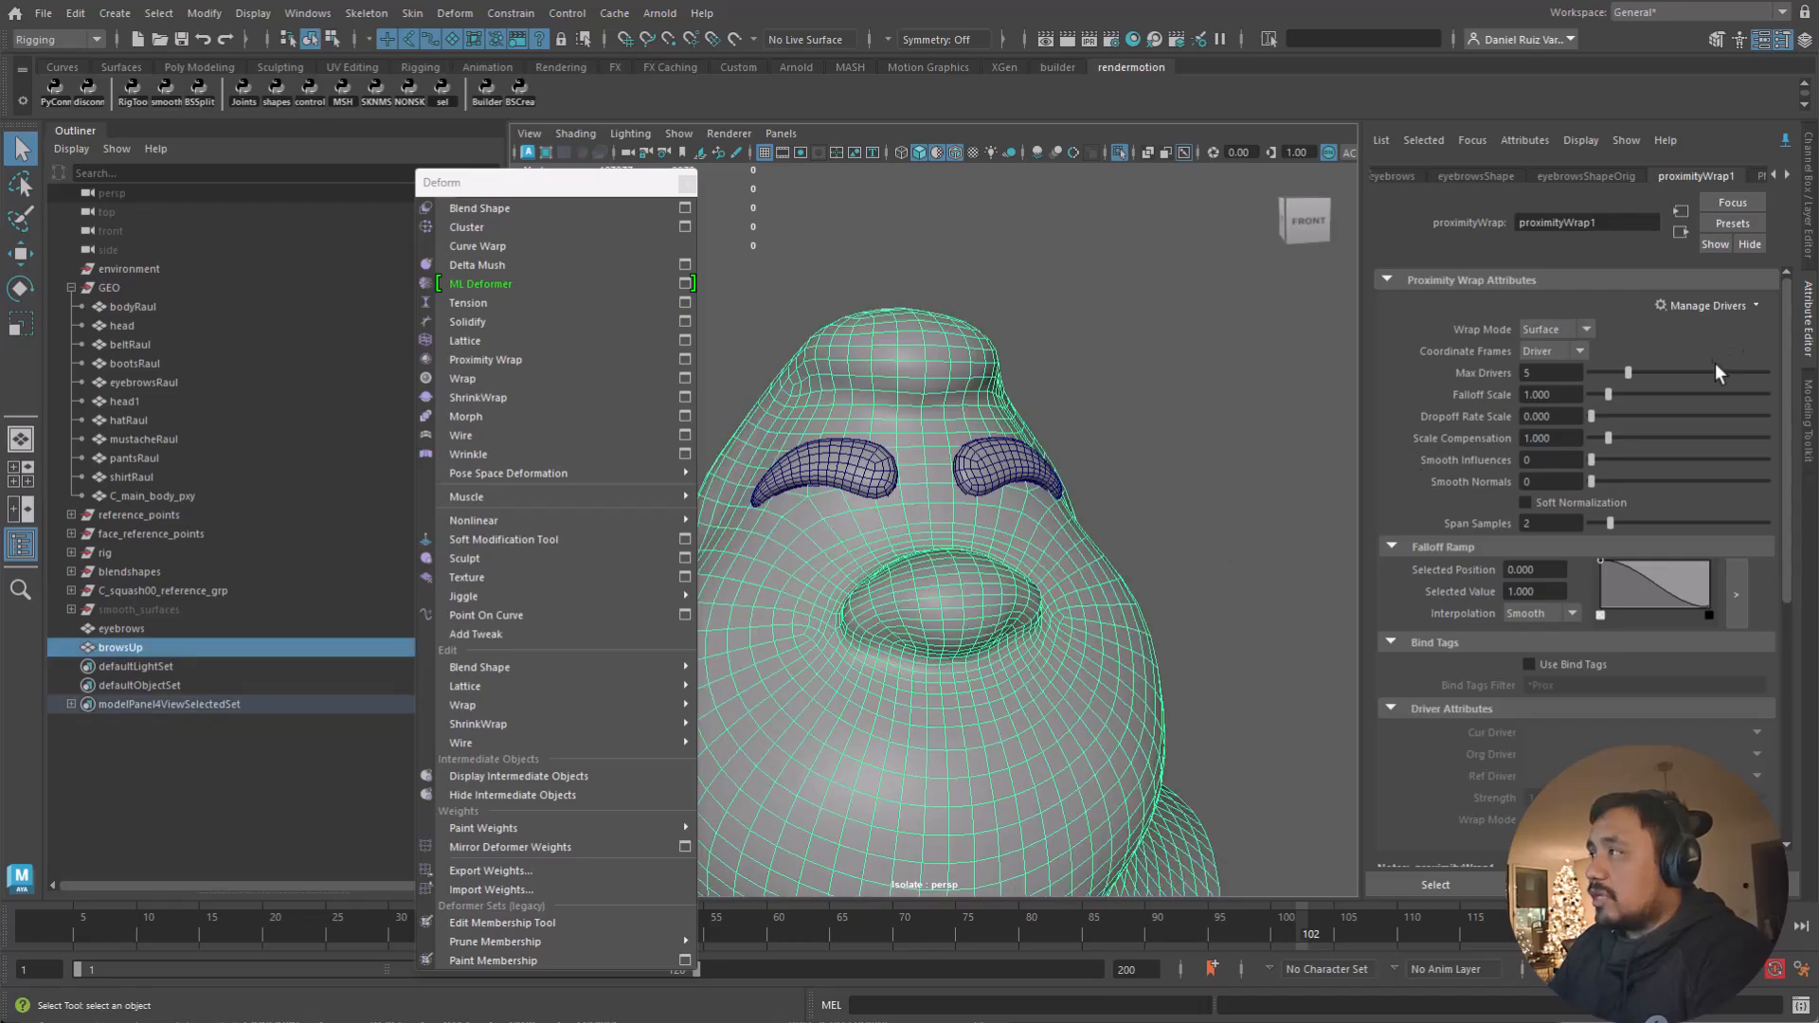
click(1720, 309)
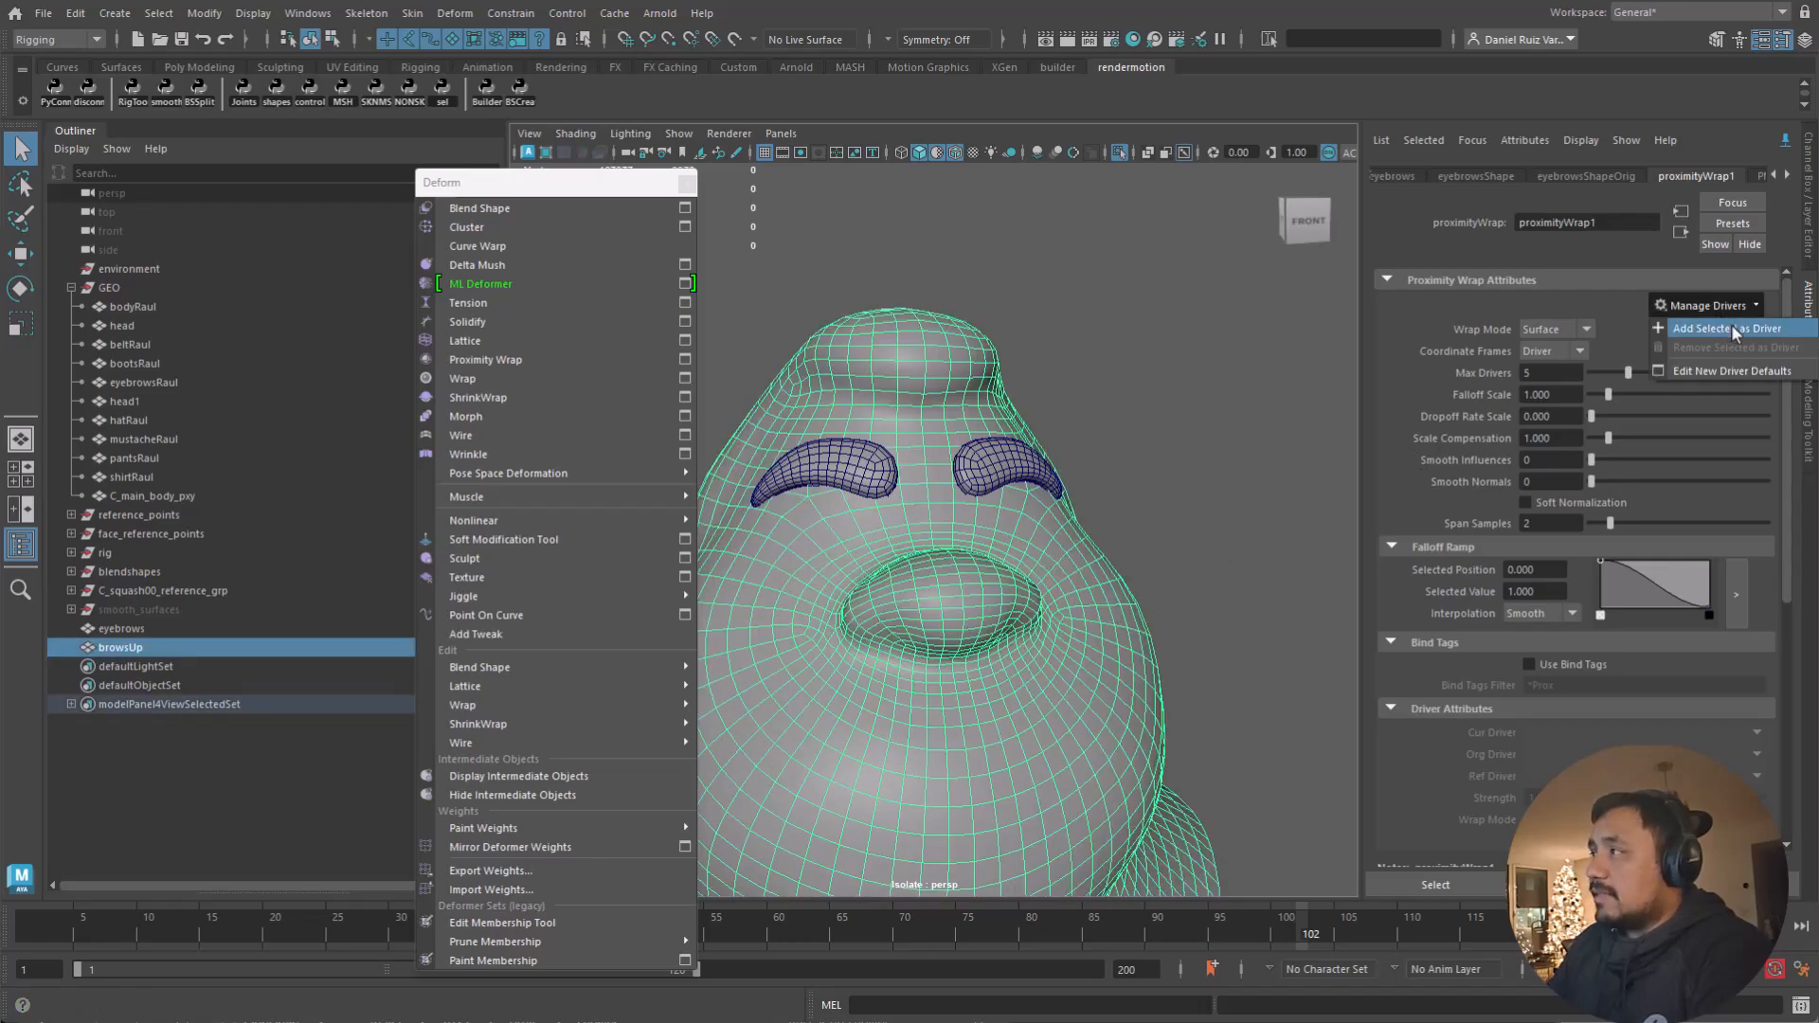
click(1731, 328)
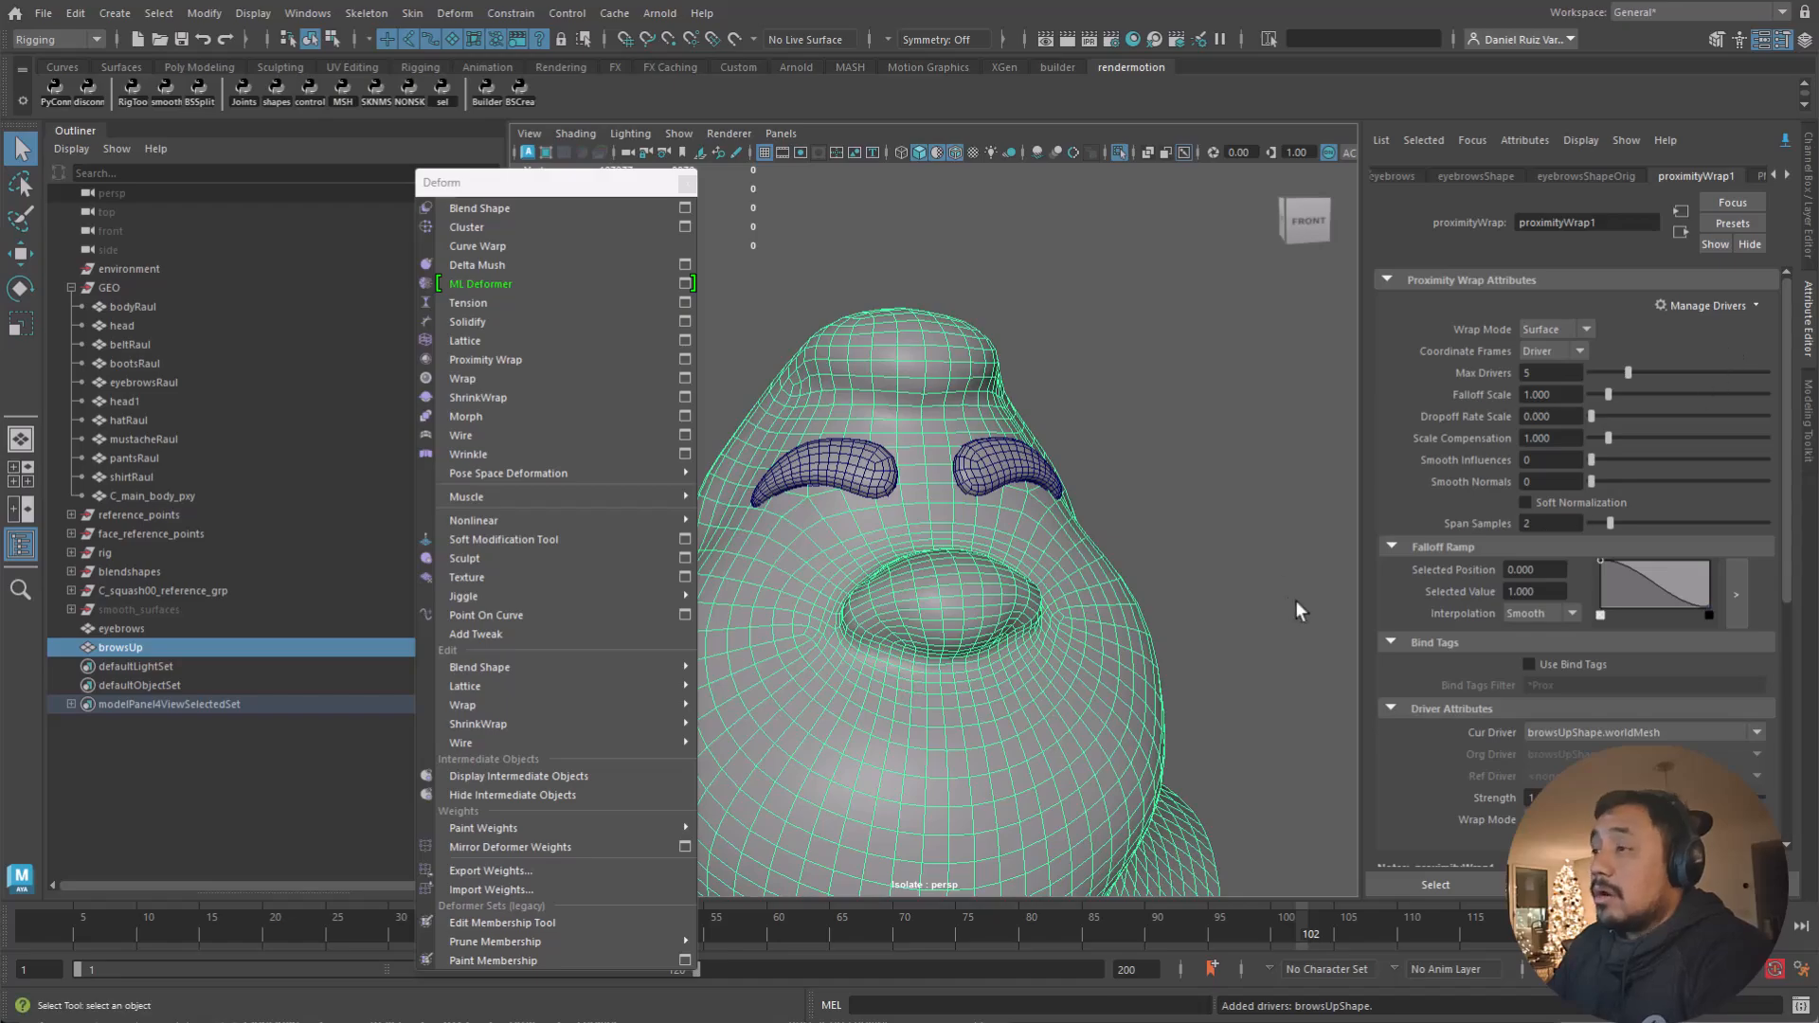
click(1086, 385)
click(1067, 487)
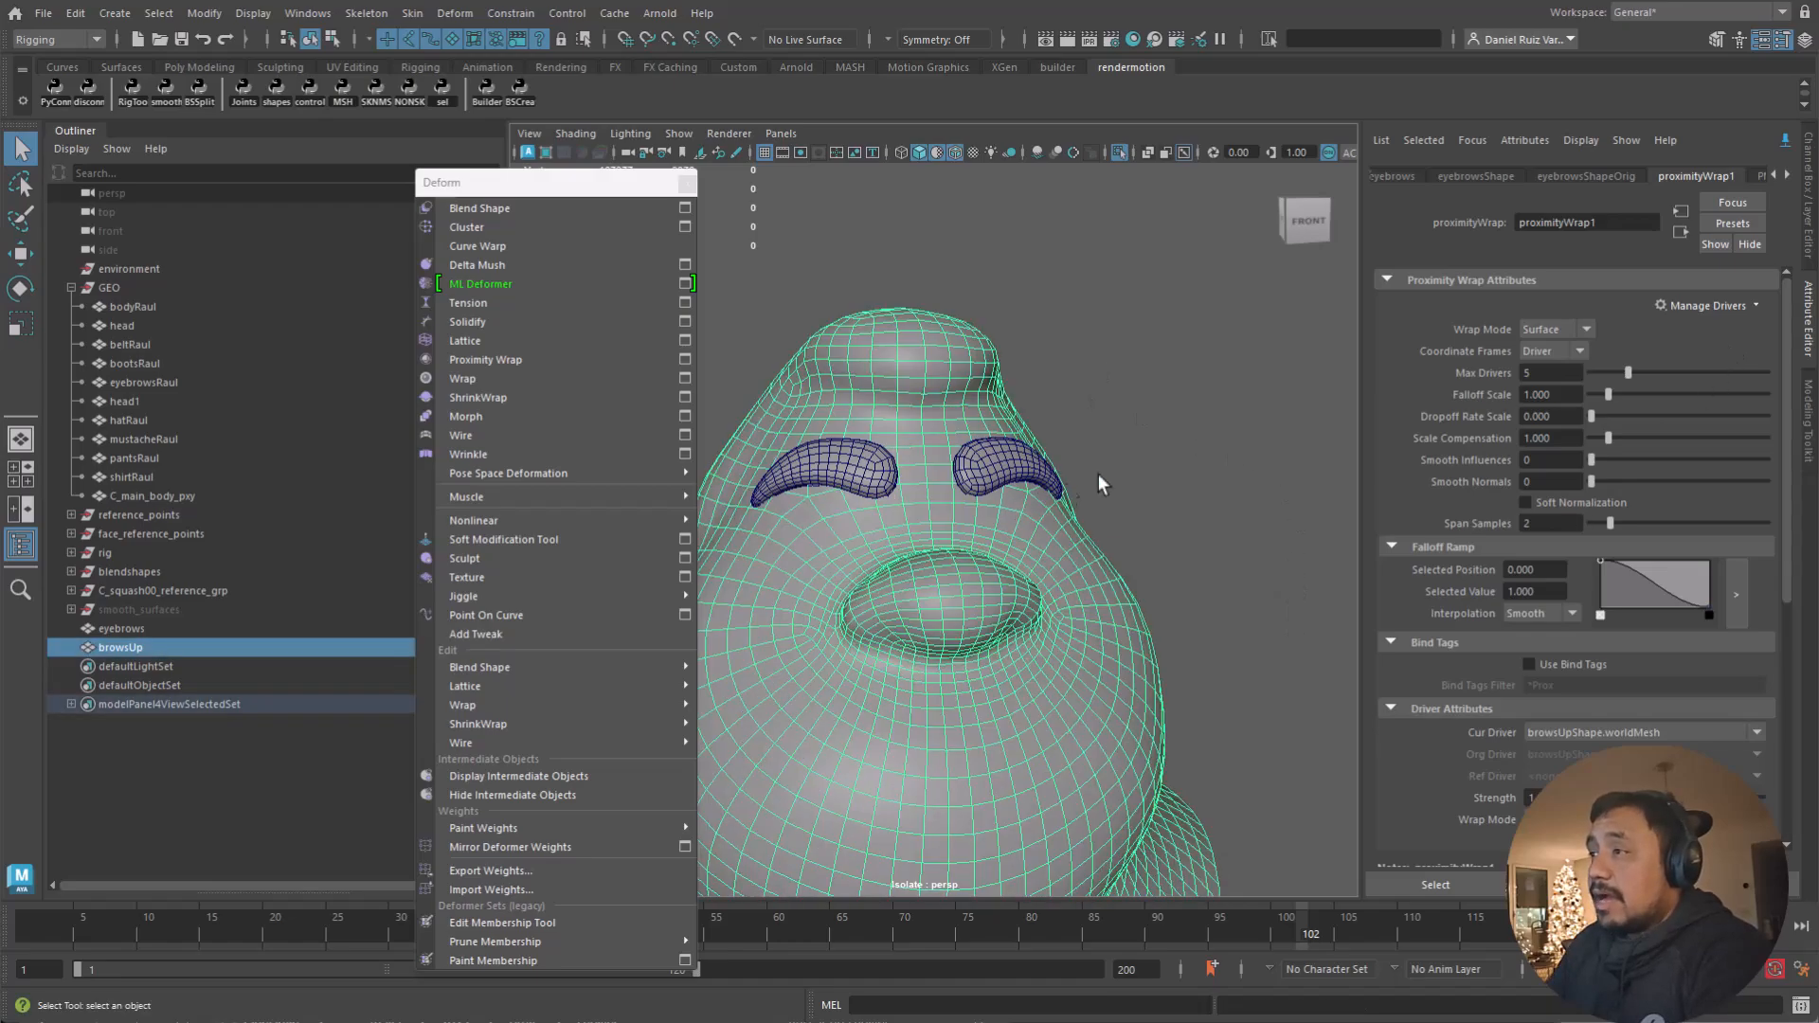
click(1787, 143)
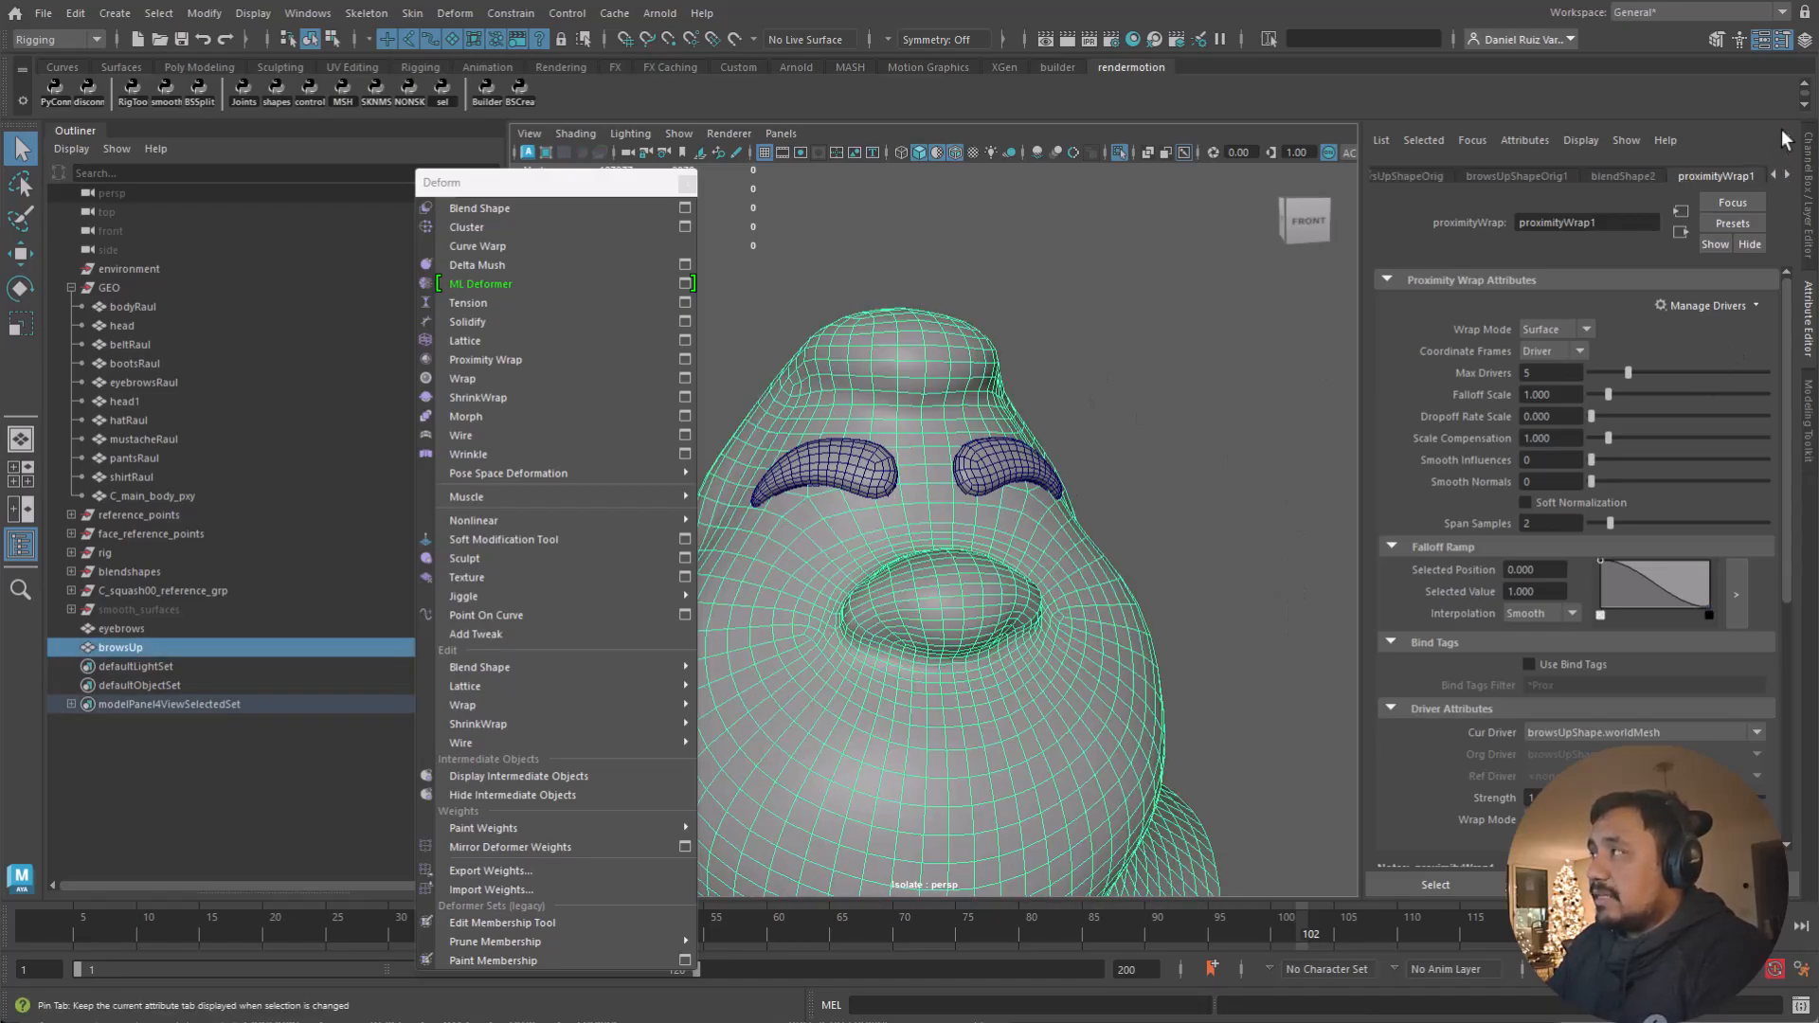
Step: Test whether the eyebrows follow browsUp by moving soft-selected forehead vertices around them, then undo the changes and return to object mode
click(1087, 433)
right_drag(973, 524, 879, 521)
alt+drag(1043, 511, 975, 447)
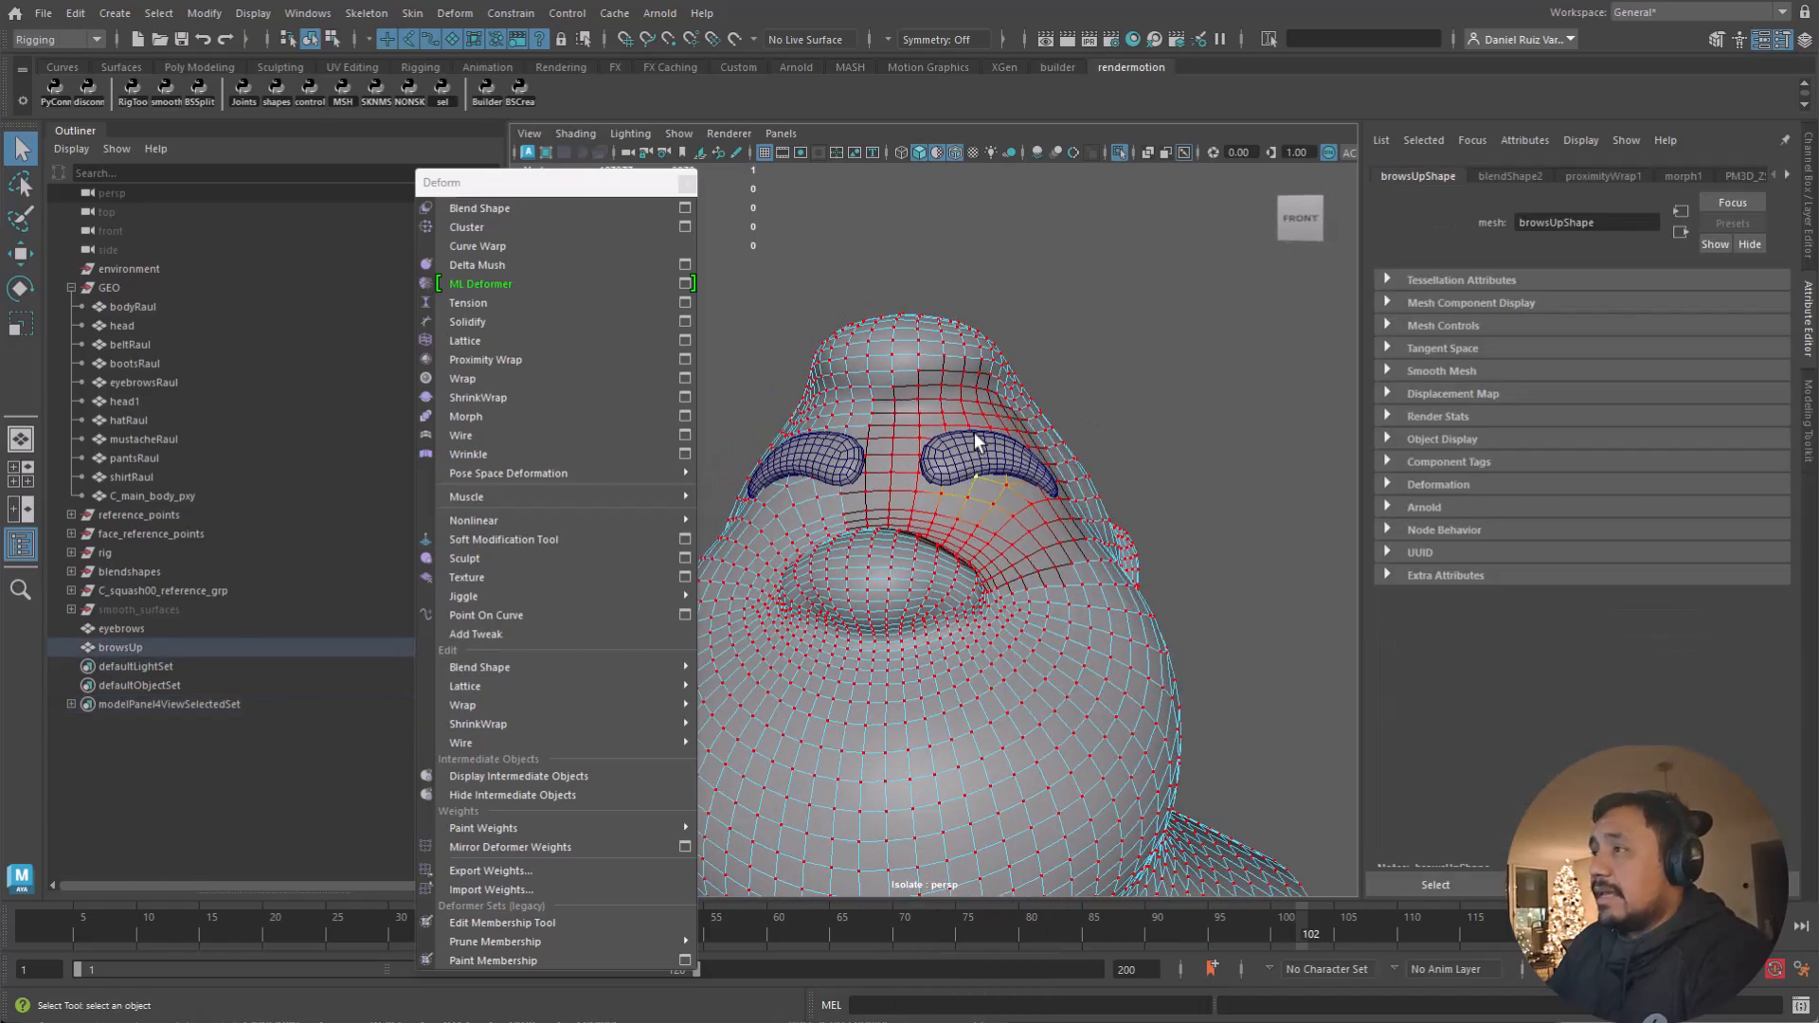
scroll(983, 444, up, 5)
alt+middle_drag(986, 443, 1083, 583)
scroll(1083, 583, up, 1)
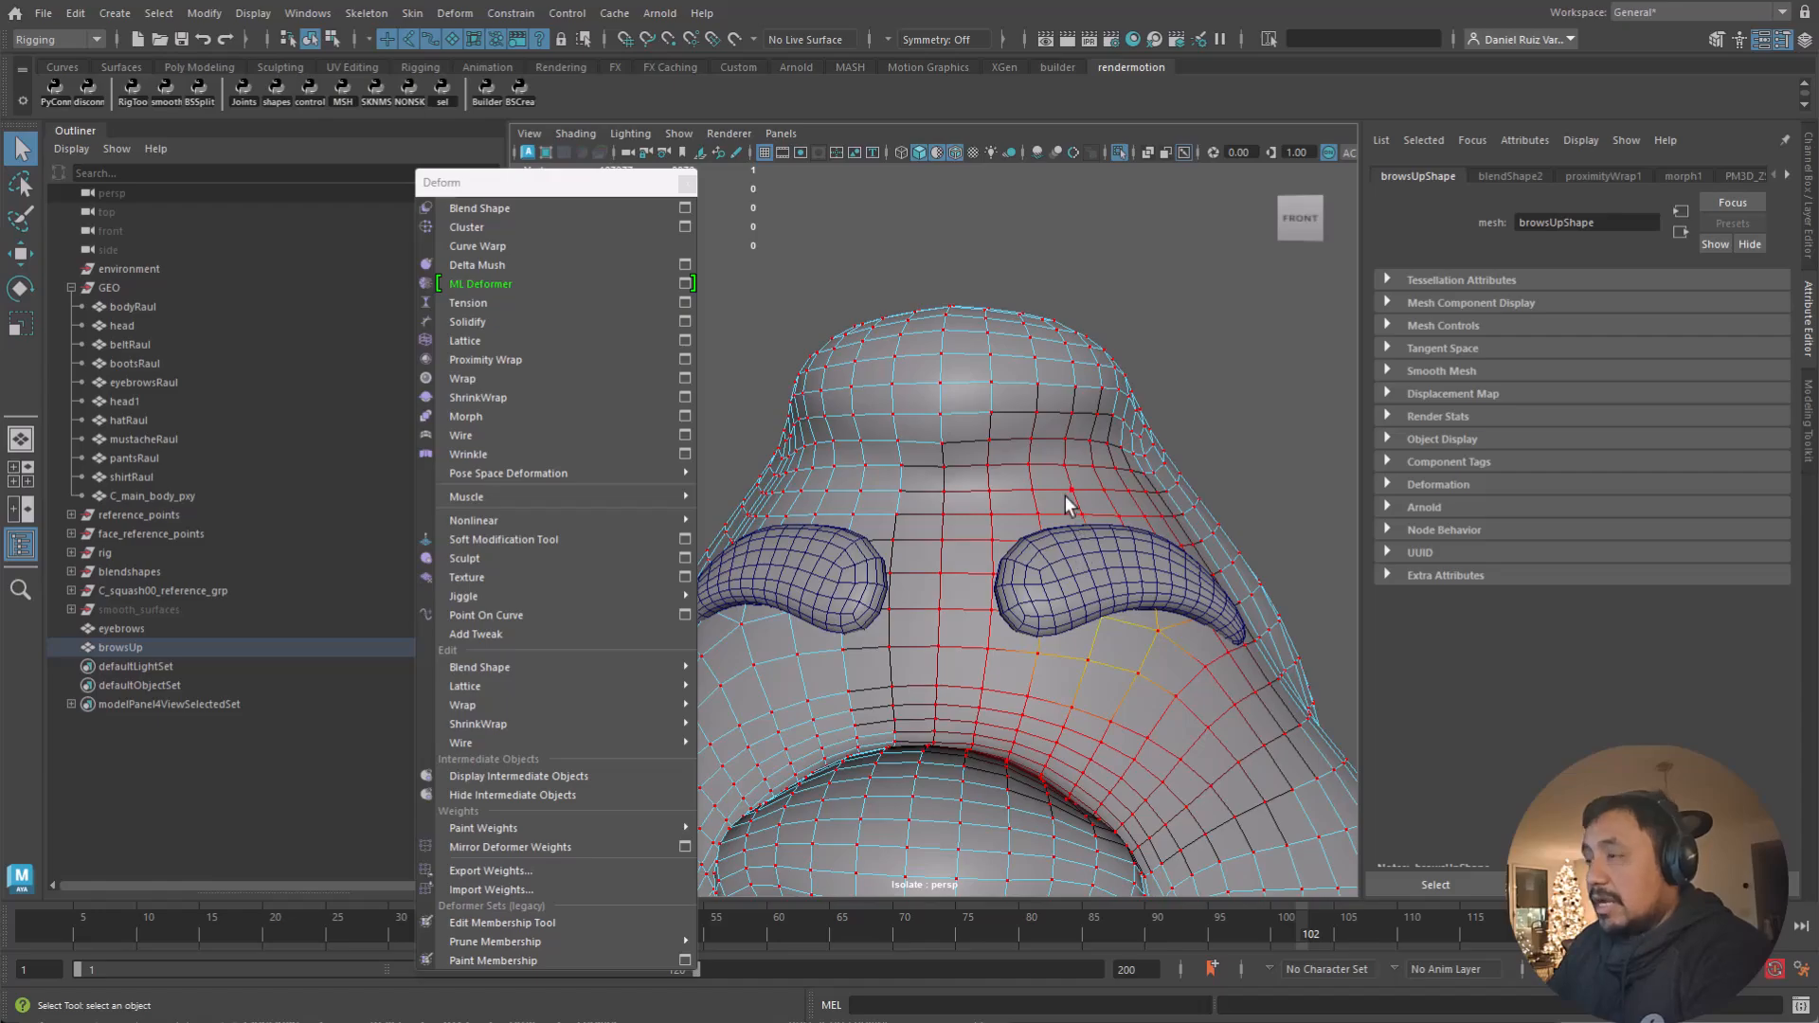
key(w)
alt+drag(1140, 610, 999, 618)
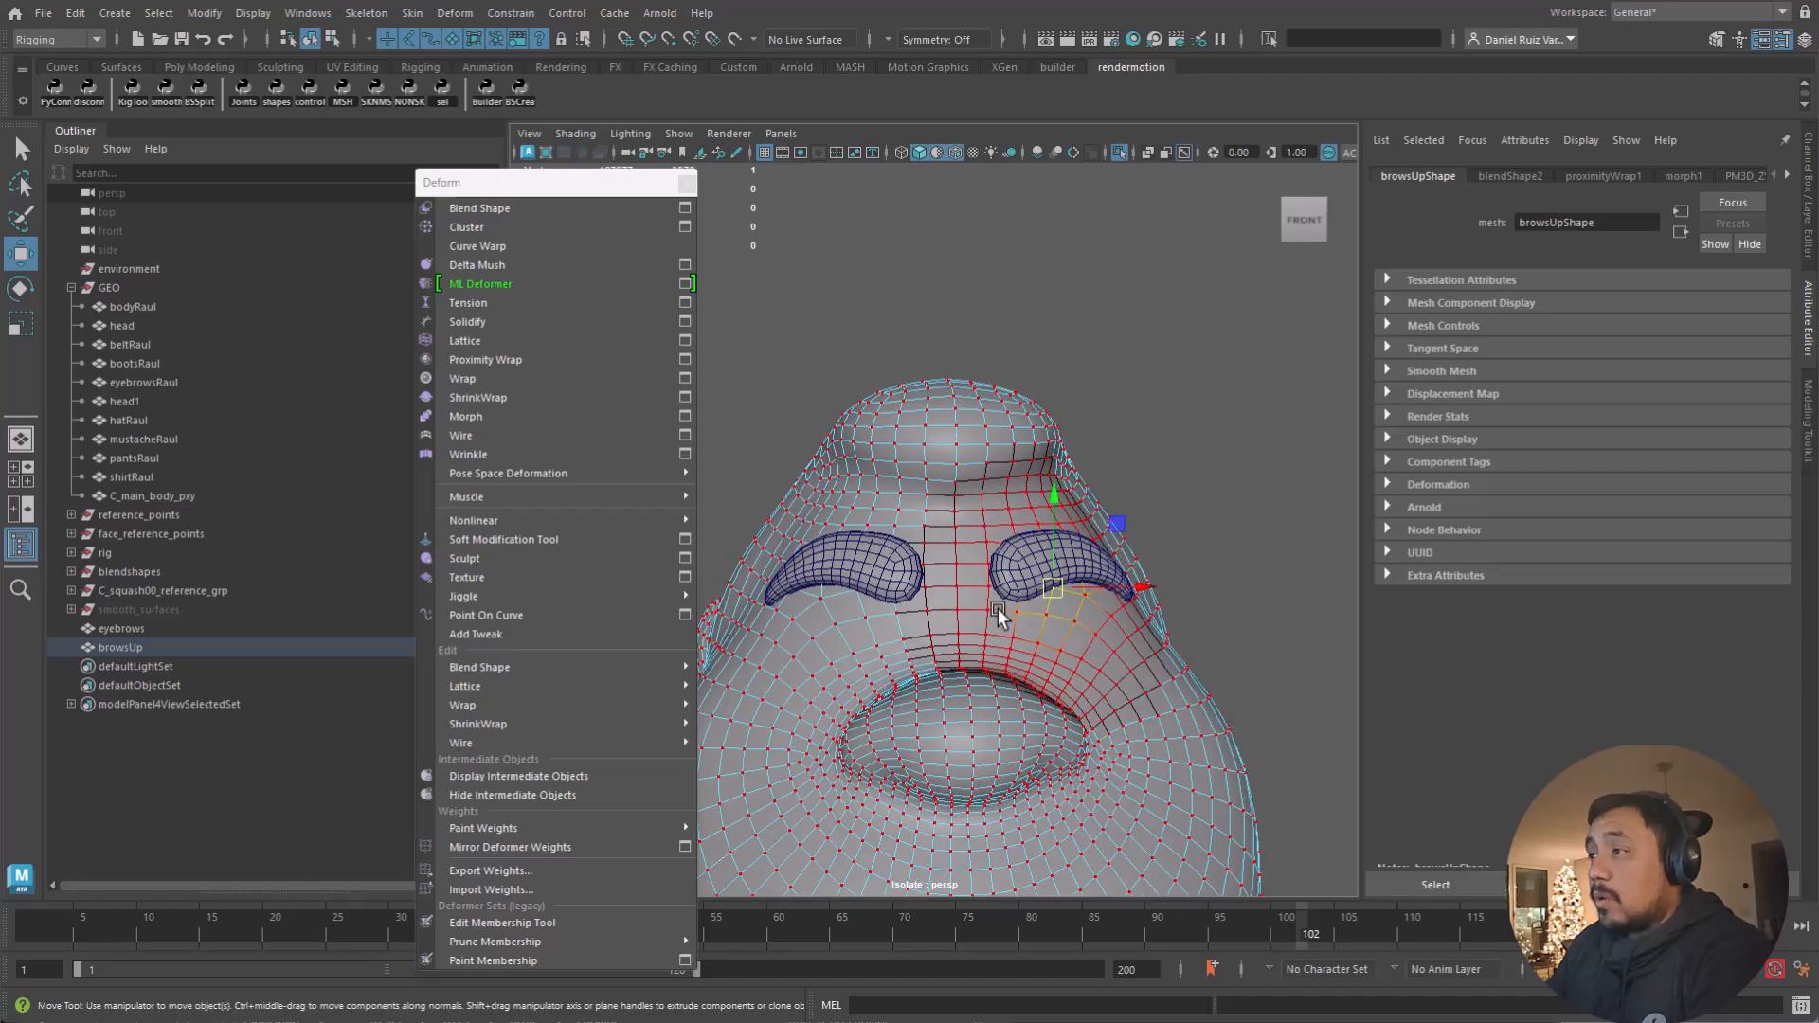
click(988, 589)
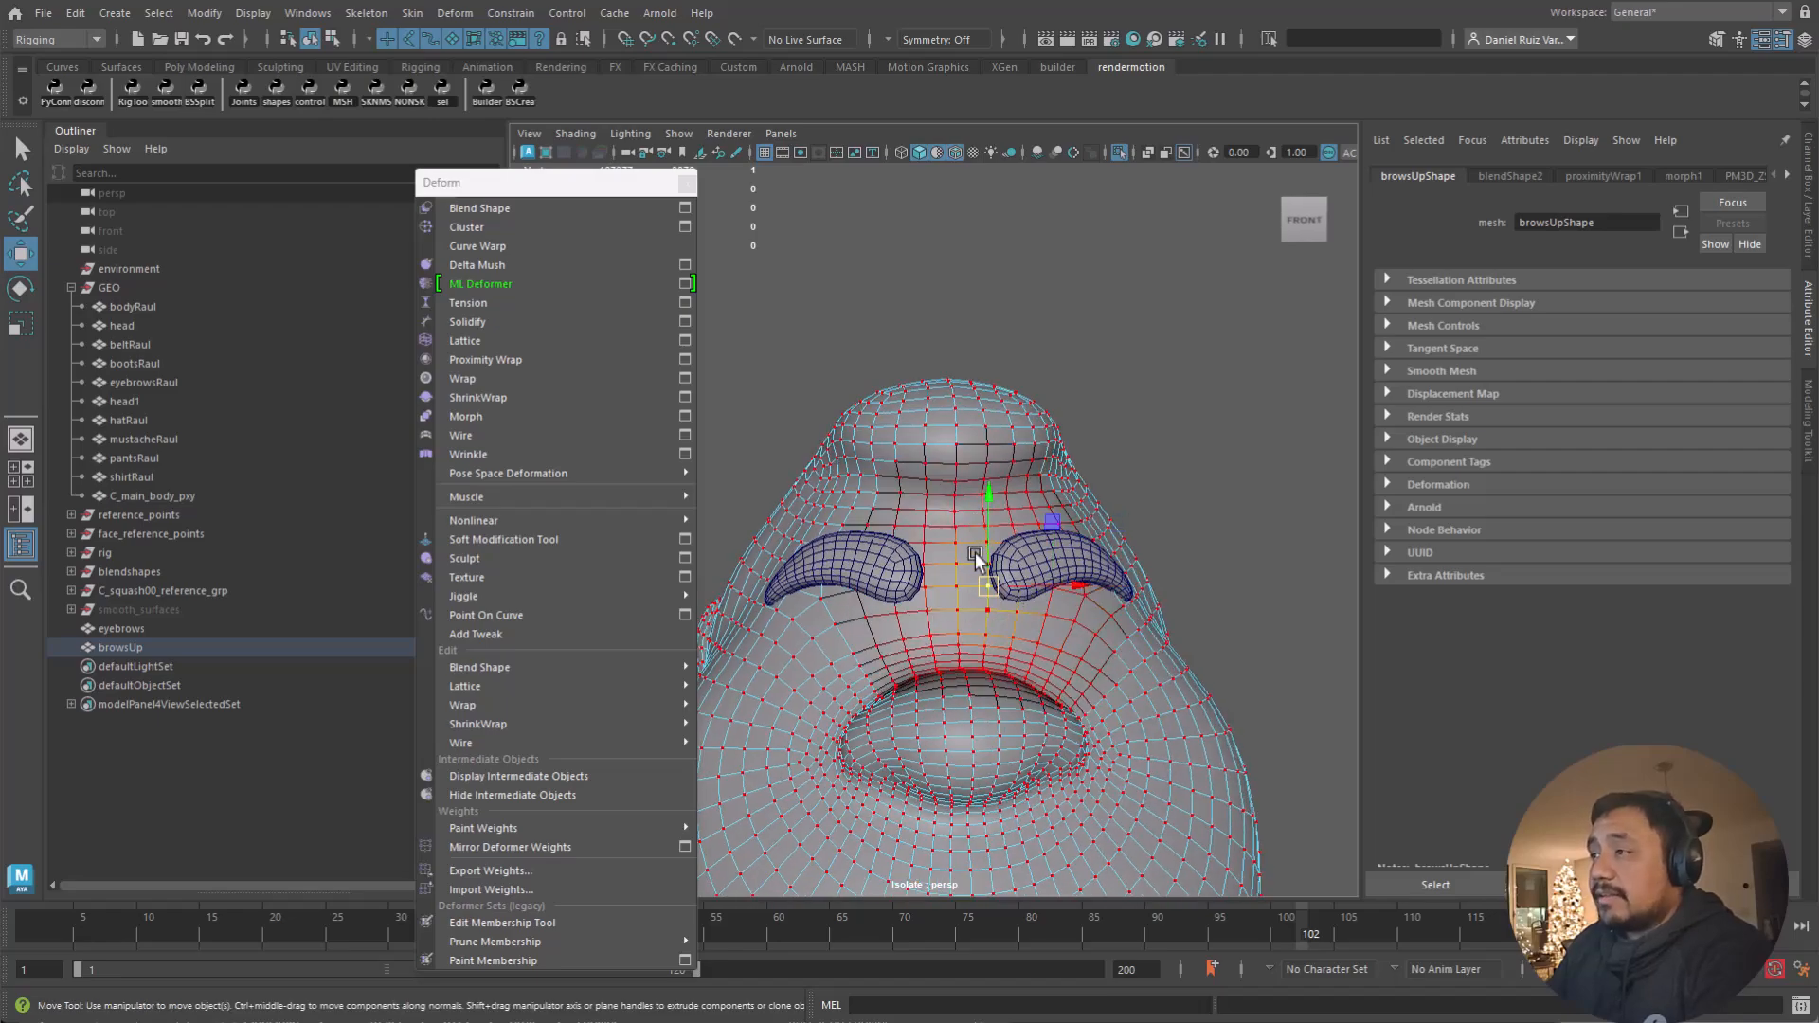
alt+drag(975, 588, 998, 451)
key(ctrl+z)
key(ctrl+z)
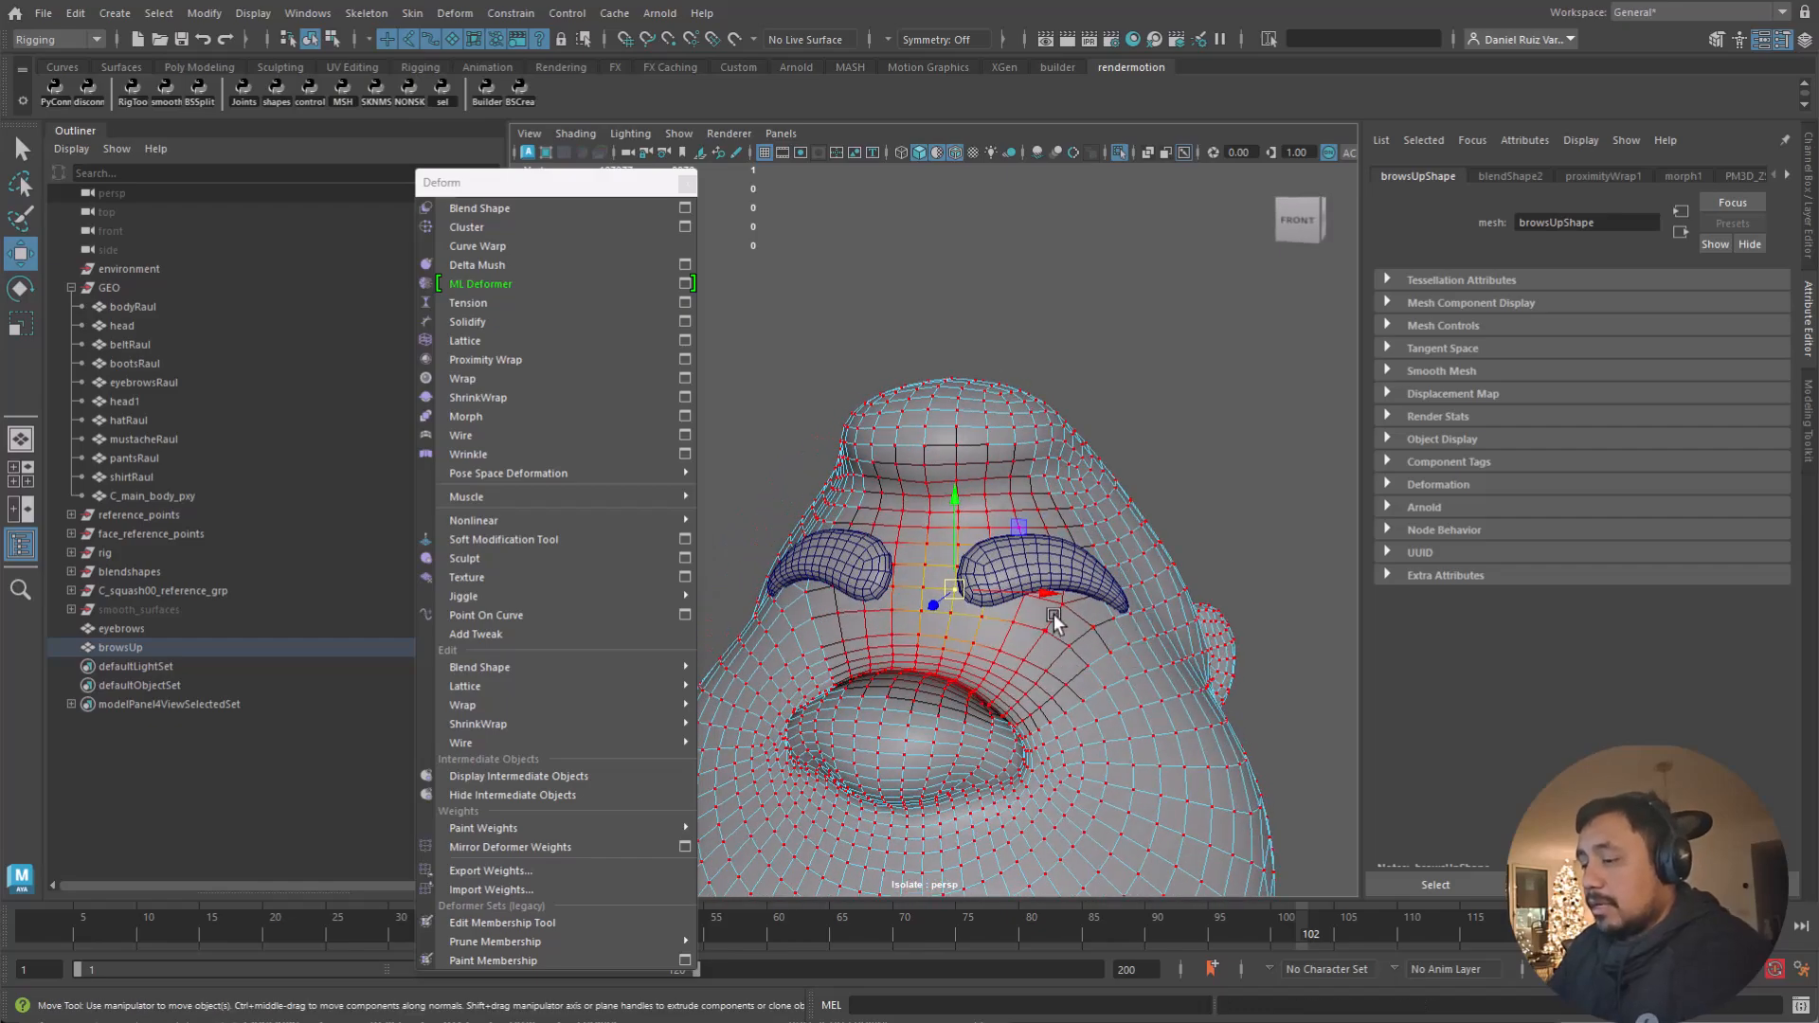
key(F8)
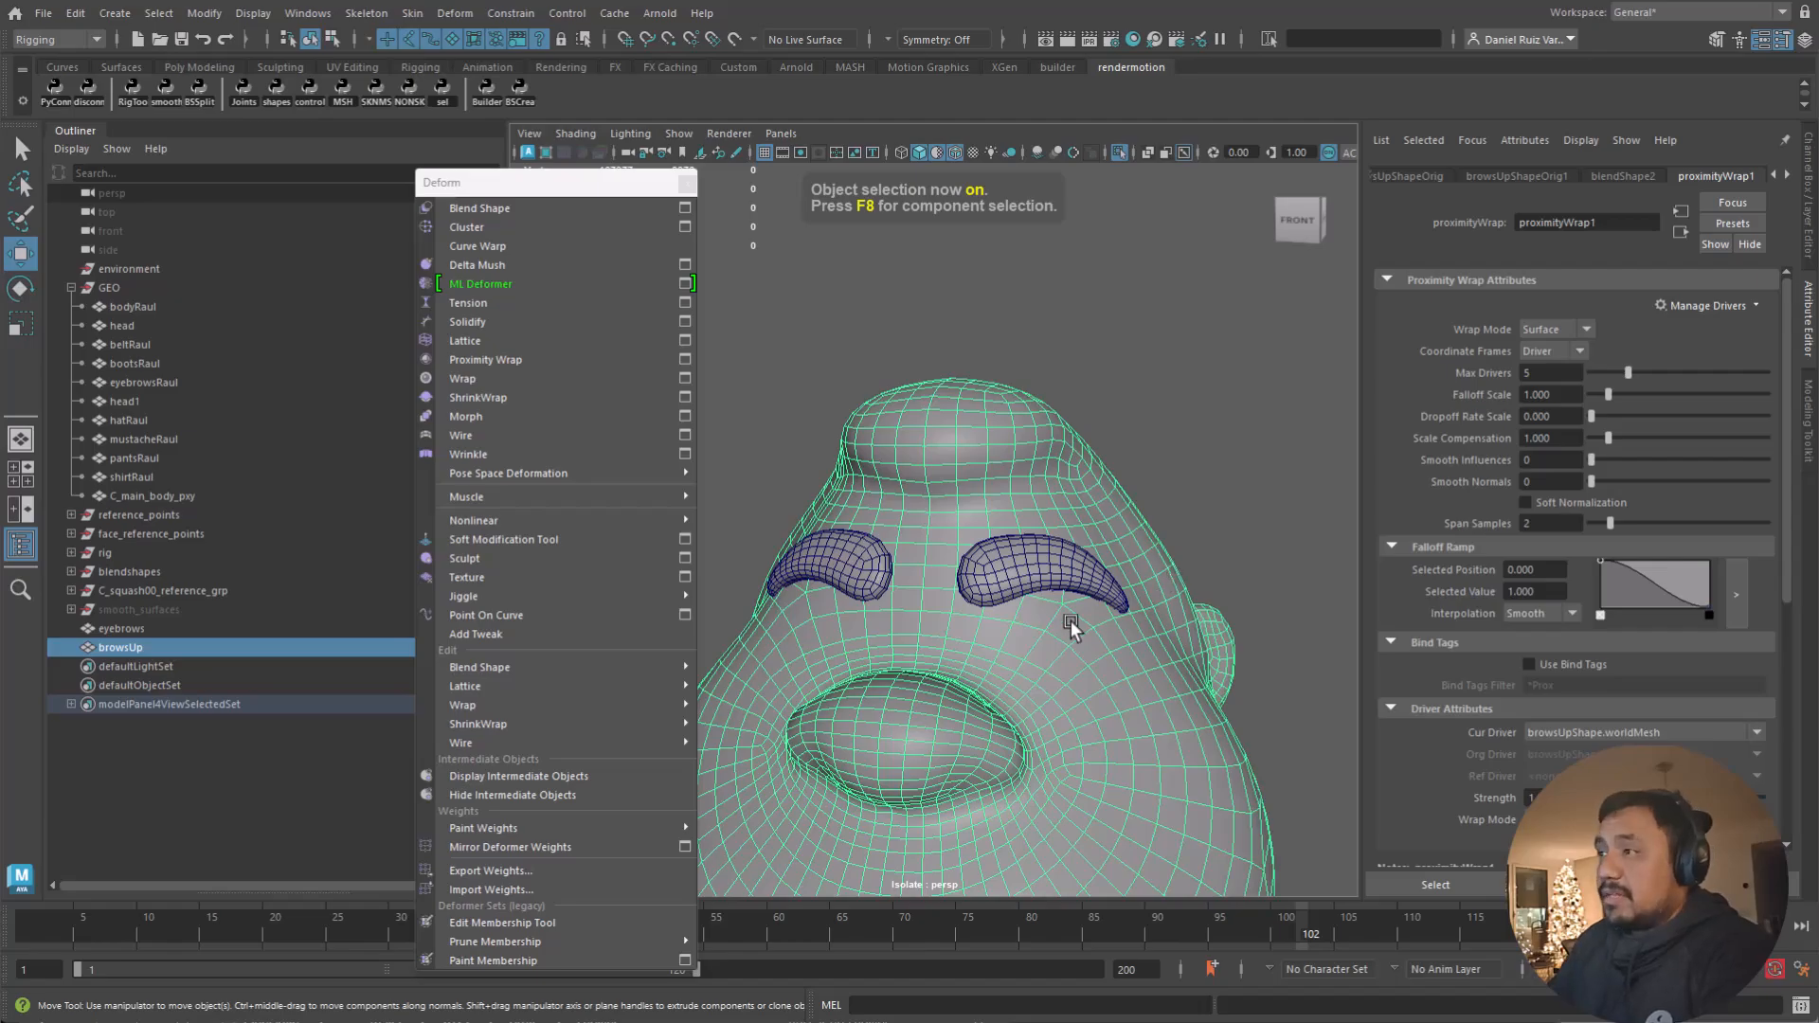
alt+drag(945, 623, 1048, 593)
mouse_move(1048, 593)
alt+right_down()
mouse_move(1097, 611)
mouse_move(1079, 580)
alt+right_up()
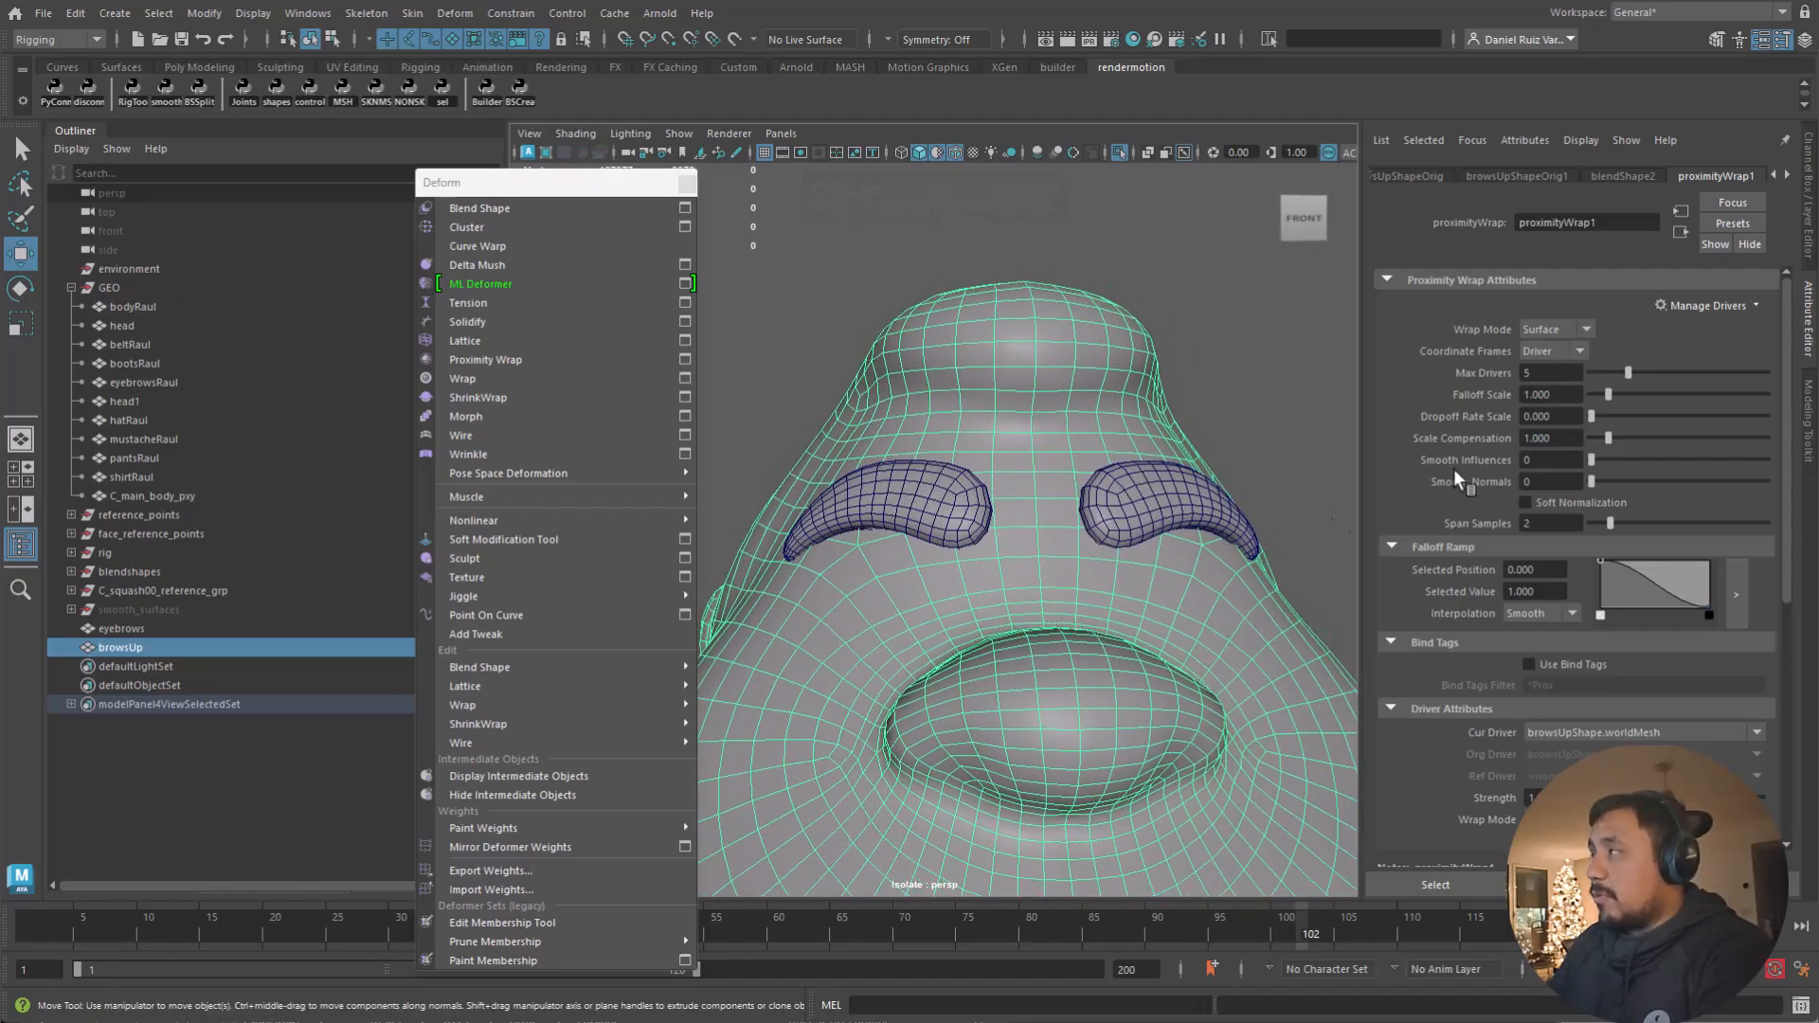